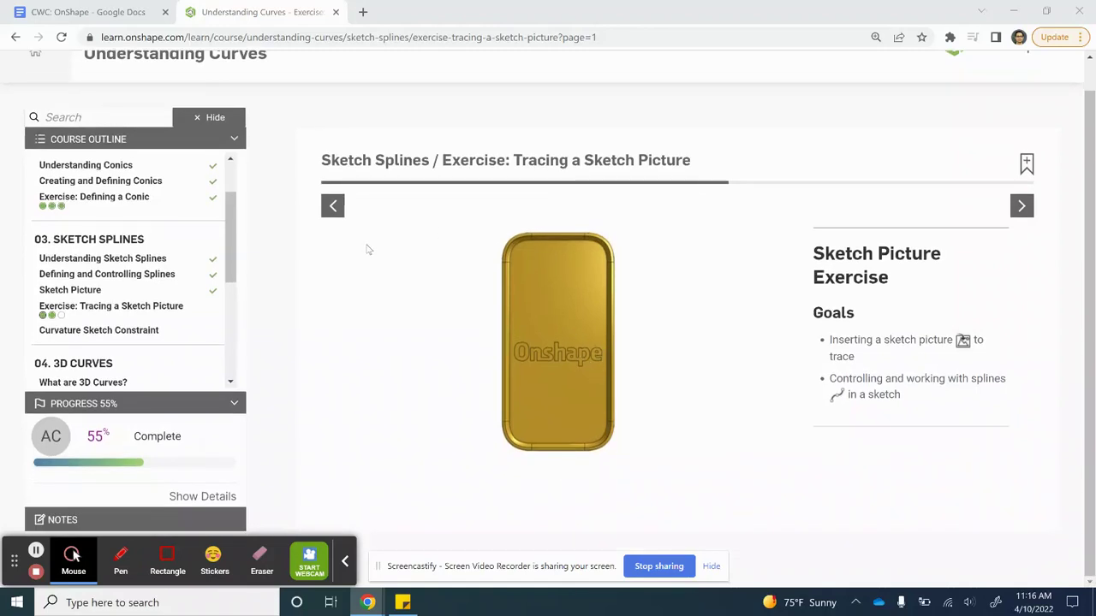
# Open the next page of the tracing exercise and read the Step 1 and Step 2 instructions
pyautogui.scroll(1, 274, 154)
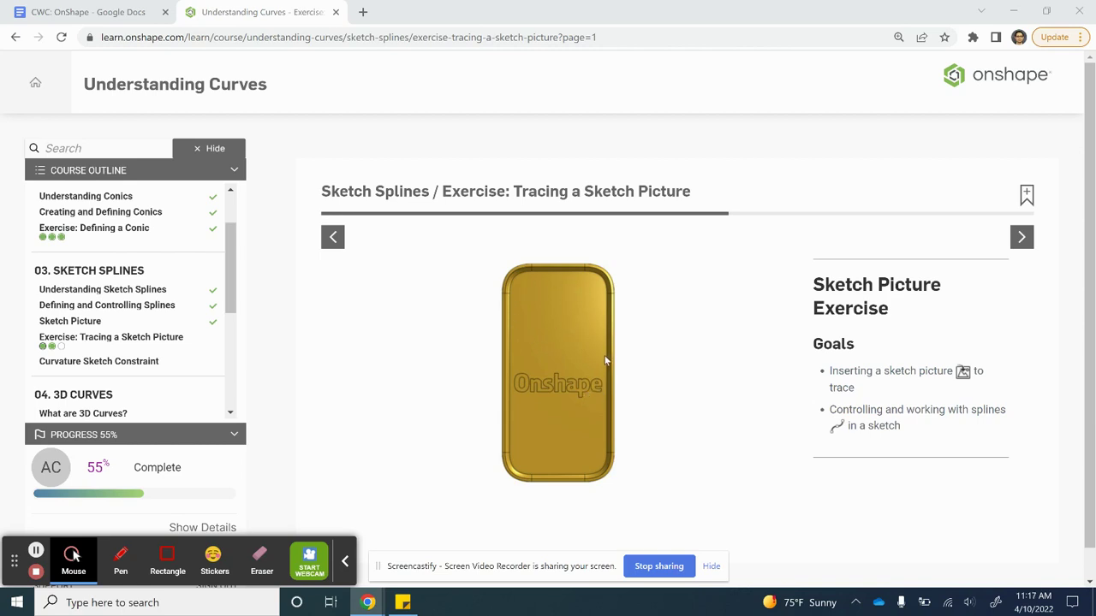
pyautogui.click(1021, 237)
pyautogui.scroll(-2, 912, 324)
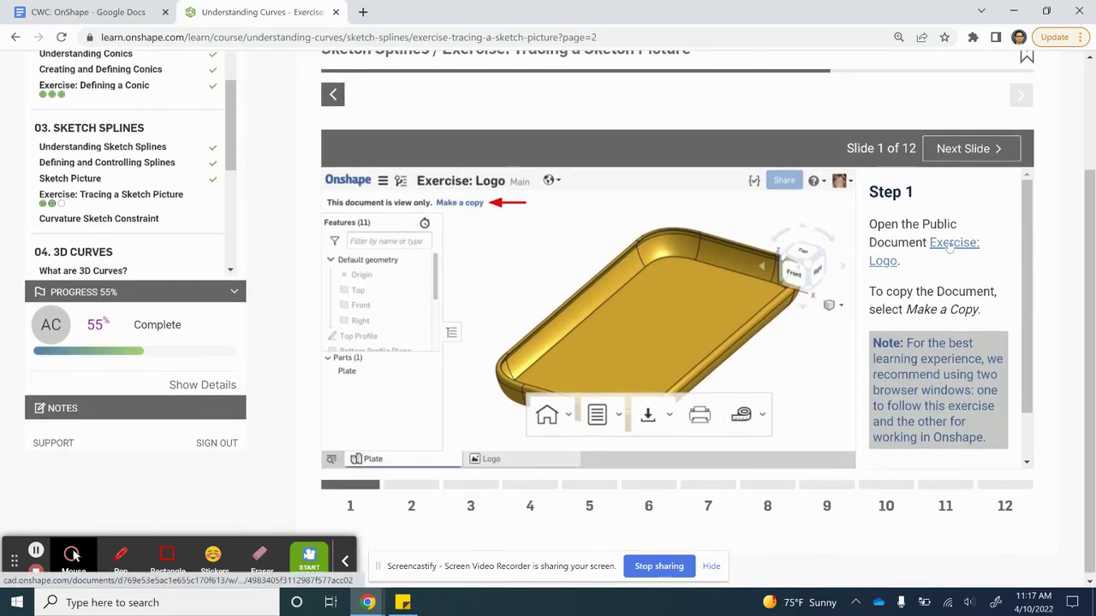
pyautogui.hotkey('alt', 'Tab')
pyautogui.hotkey('alt', 'Tab')
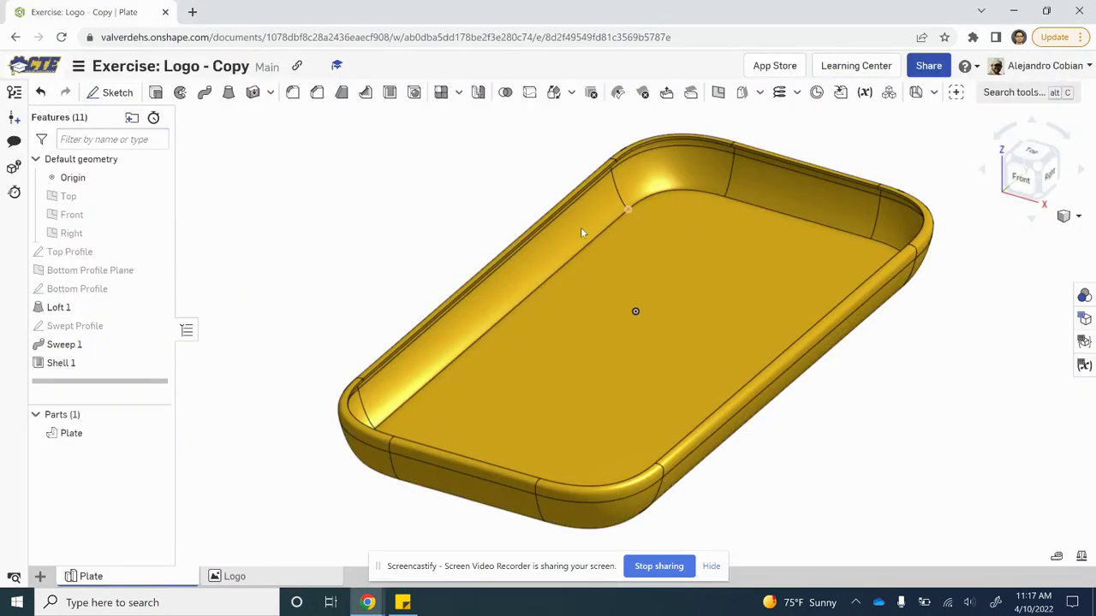
pyautogui.hotkey('alt', 'Tab')
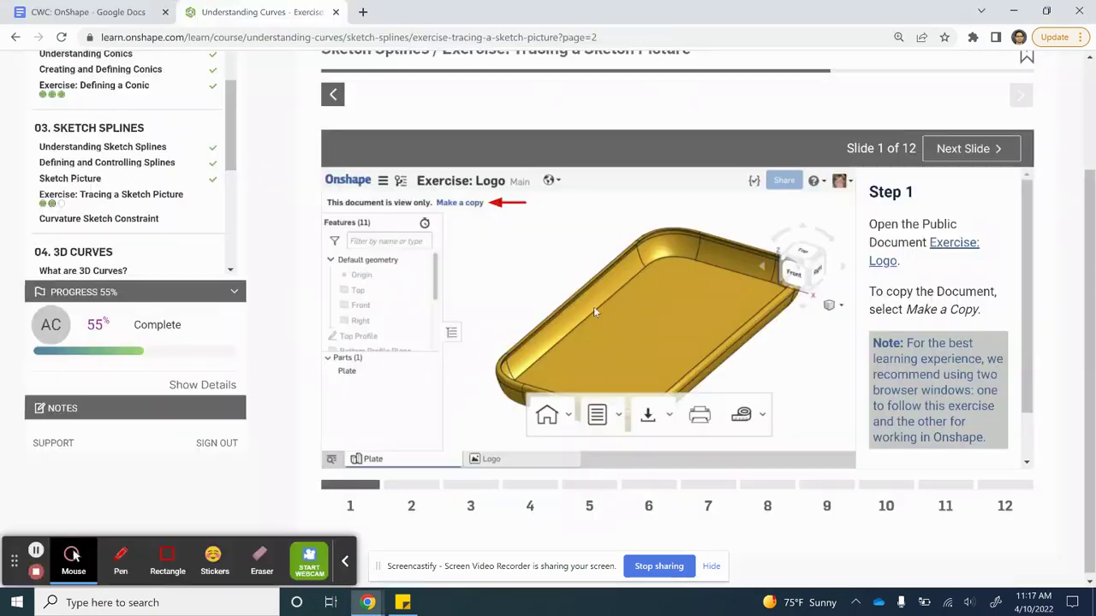
pyautogui.click(413, 493)
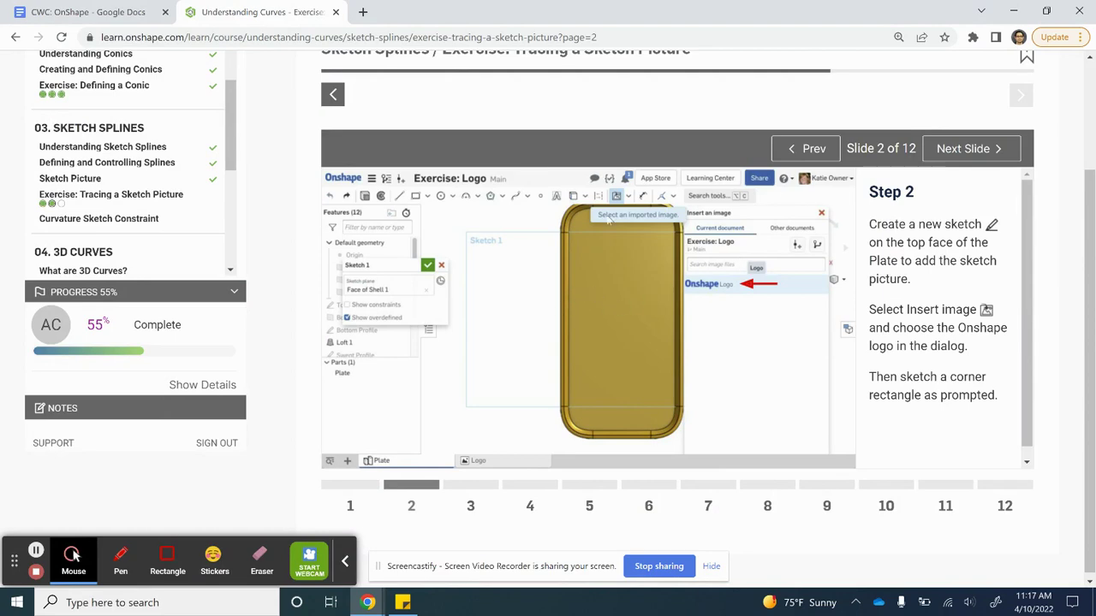
# Switch to the Exercise: Logo - Copy document in Onshape and start a sketch on the plate's inner floor face
pyautogui.hotkey('alt', 'Tab')
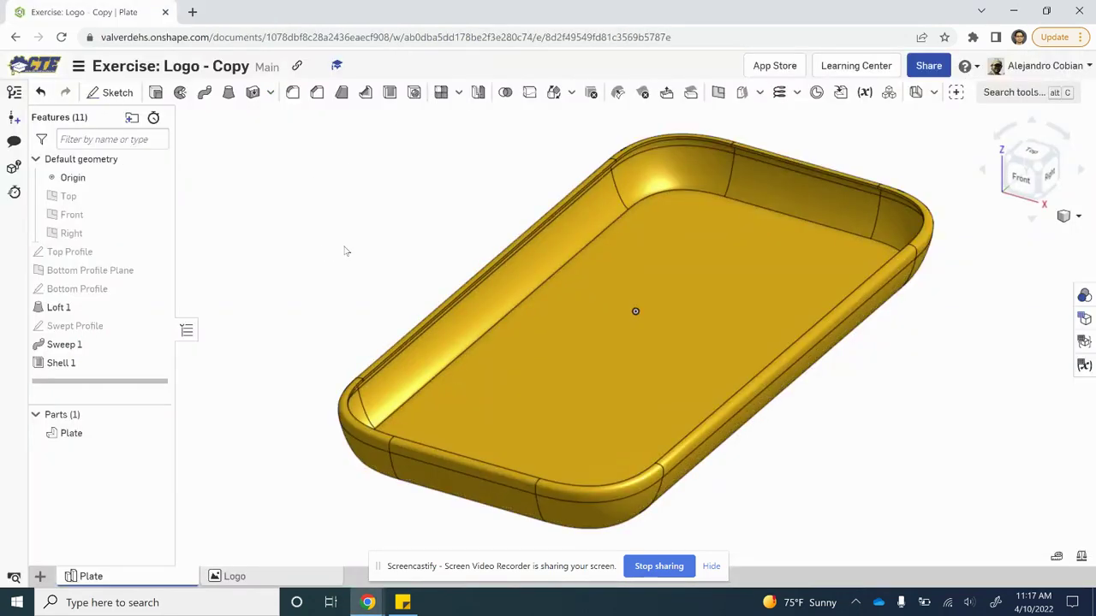
pyautogui.click(113, 94)
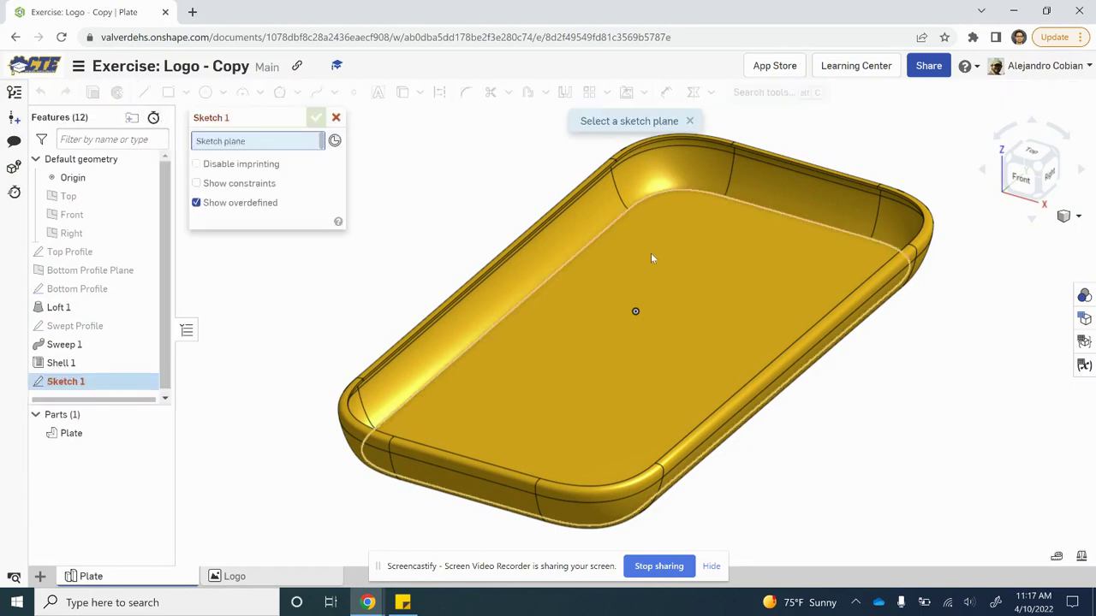
pyautogui.click(600, 288)
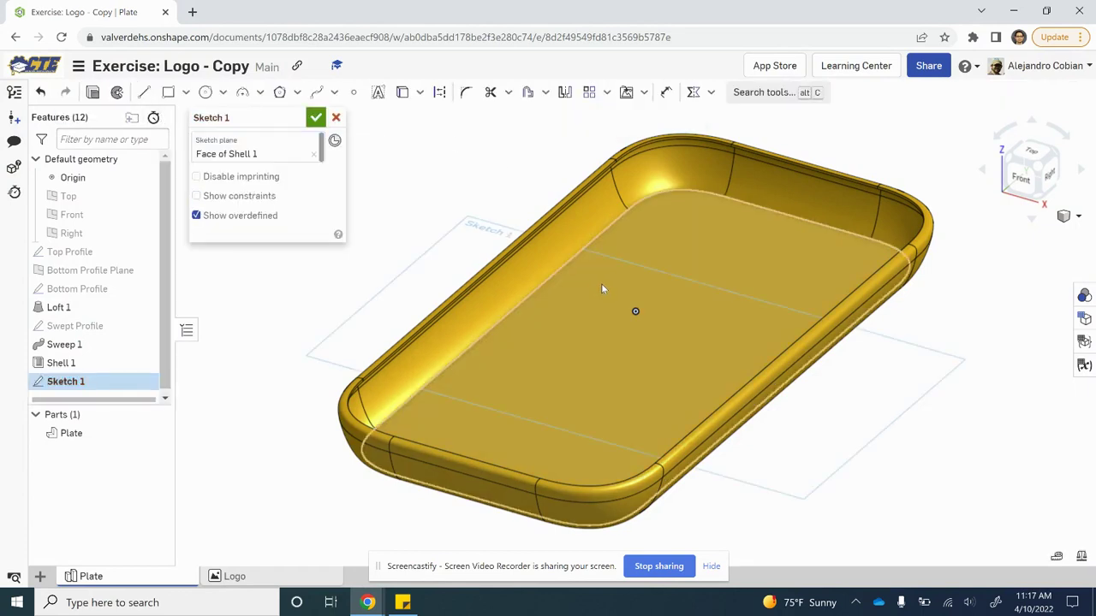
# Insert the Onshape logo image in the sketch as a rectangle about 1.97 in wide below the origin, consulting the Step 3 instructions
pyautogui.click(644, 94)
pyautogui.click(655, 141)
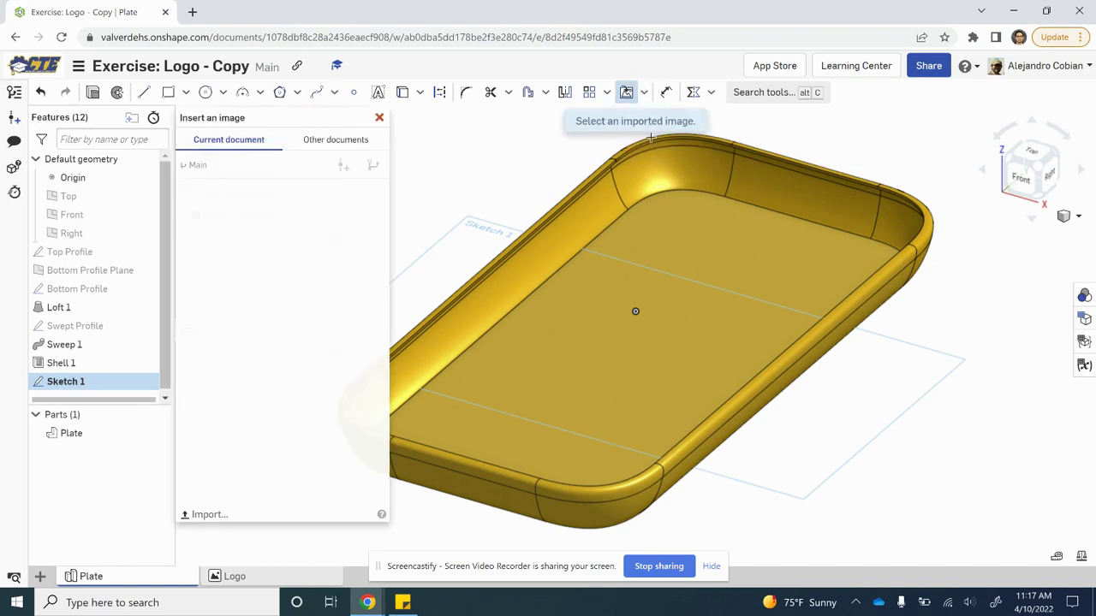
pyautogui.click(237, 224)
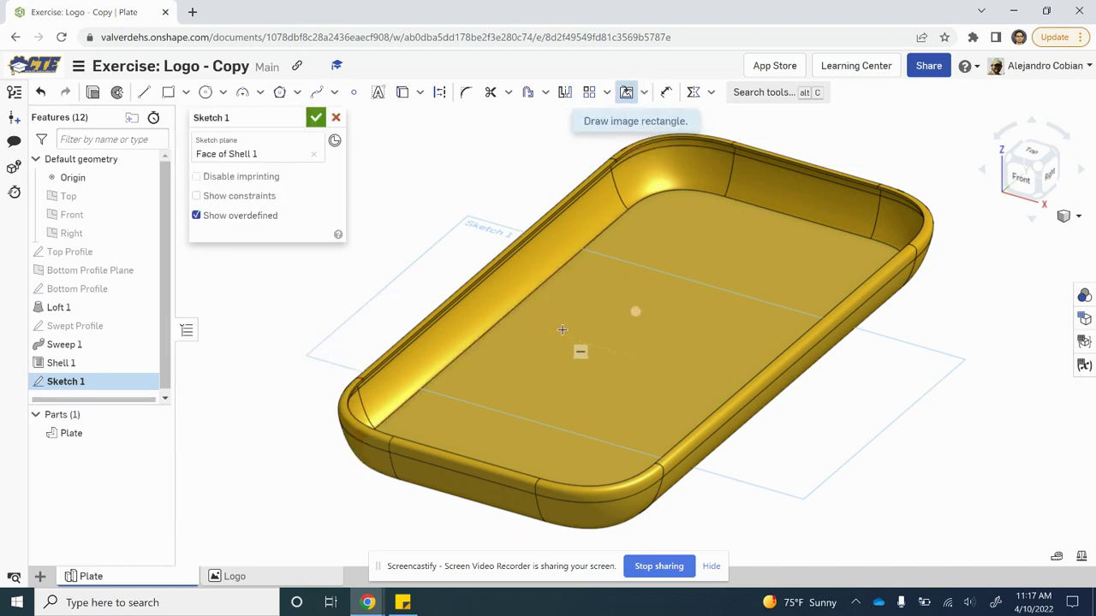
pyautogui.hotkey('alt', 'Tab')
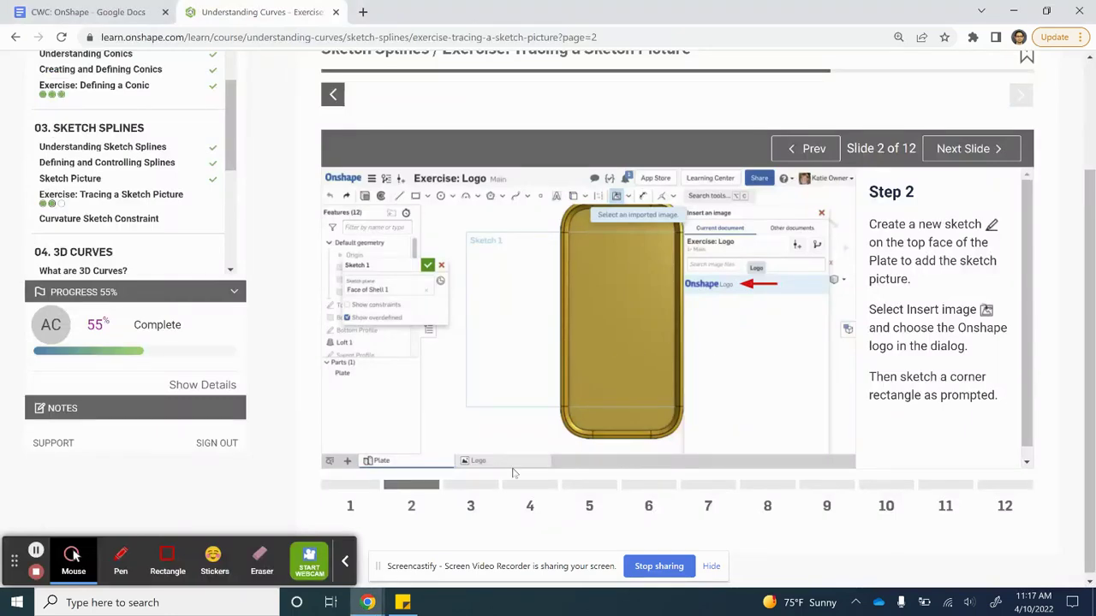
pyautogui.click(480, 484)
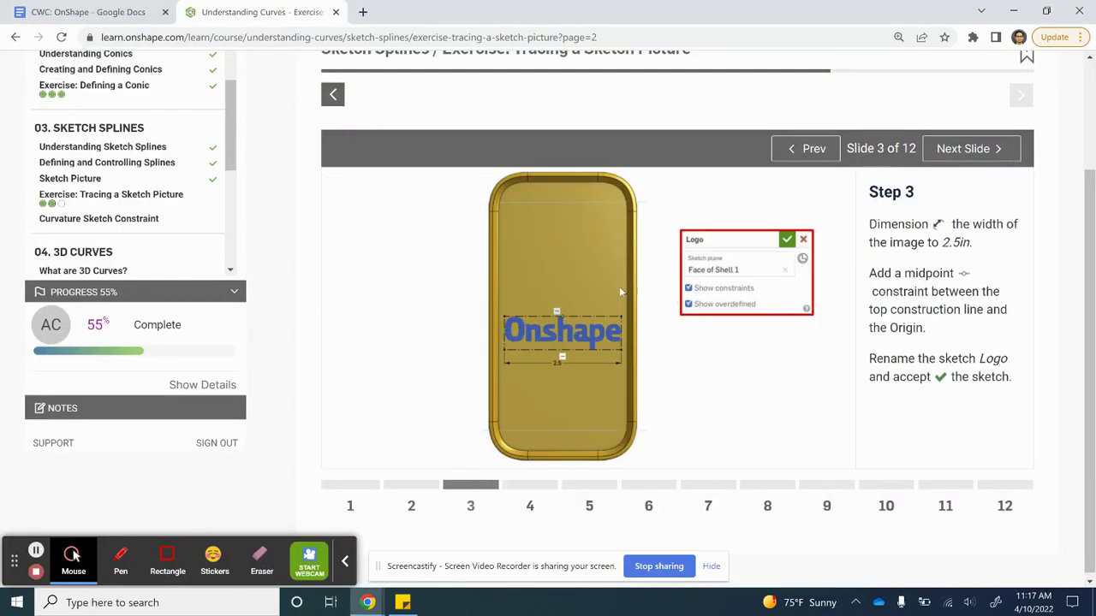
pyautogui.hotkey('alt', 'Tab')
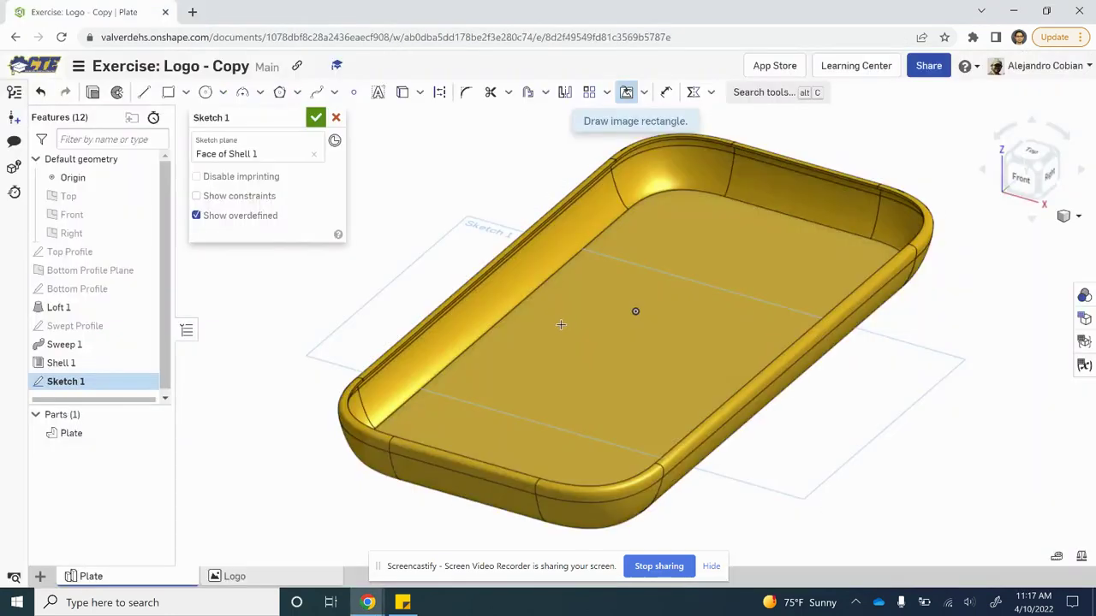
pyautogui.click(1031, 152)
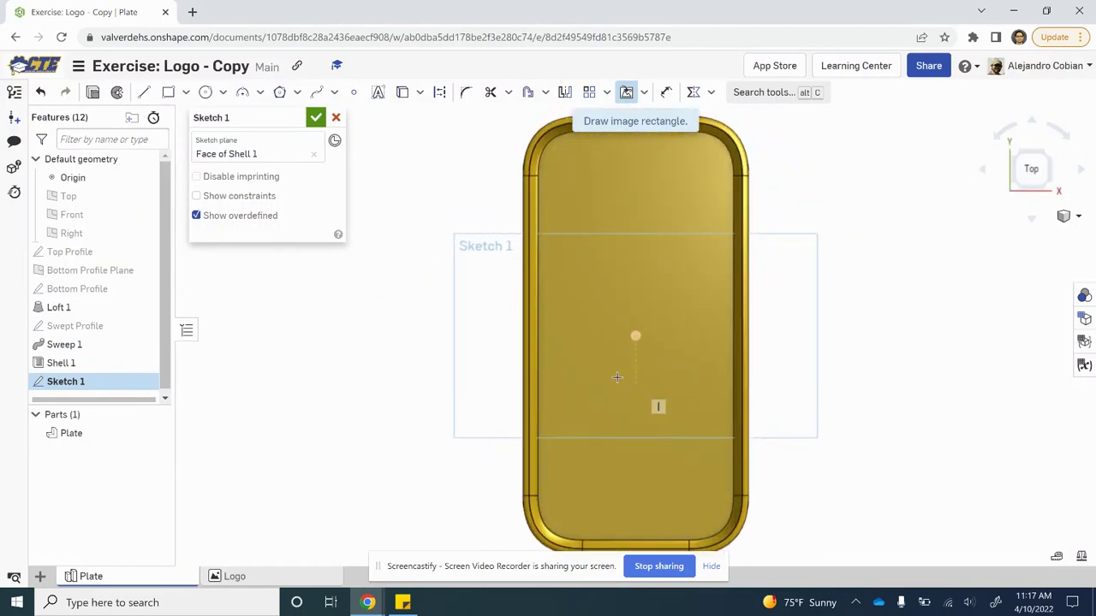
pyautogui.moveTo(565, 366); pyautogui.dragTo(706, 404)
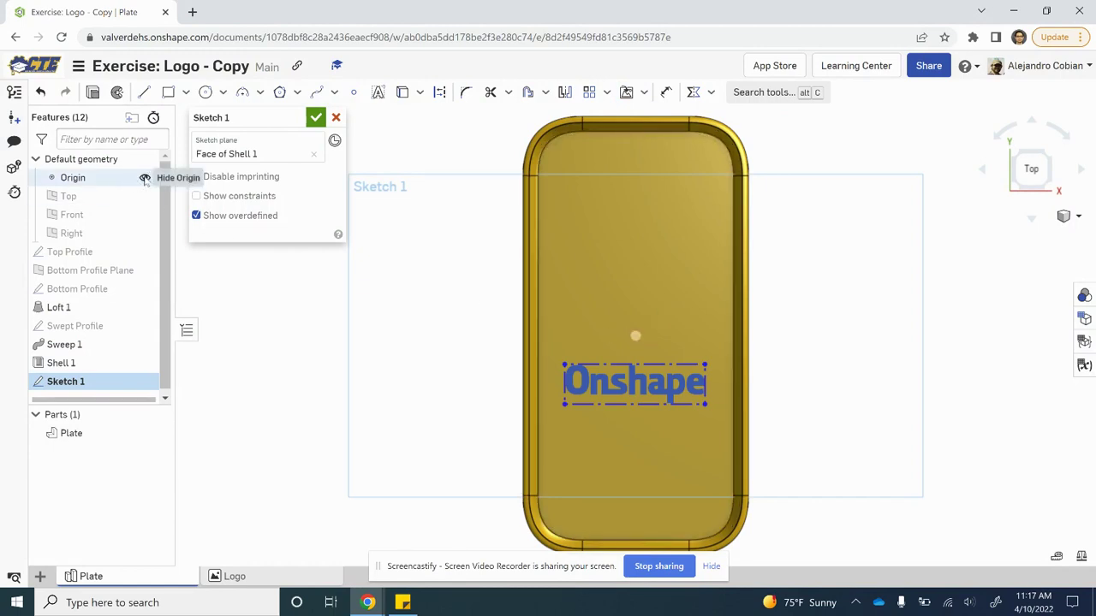
# Dimension the top edge of the logo image to a width of 2.5 in
pyautogui.click(145, 178)
pyautogui.click(145, 179)
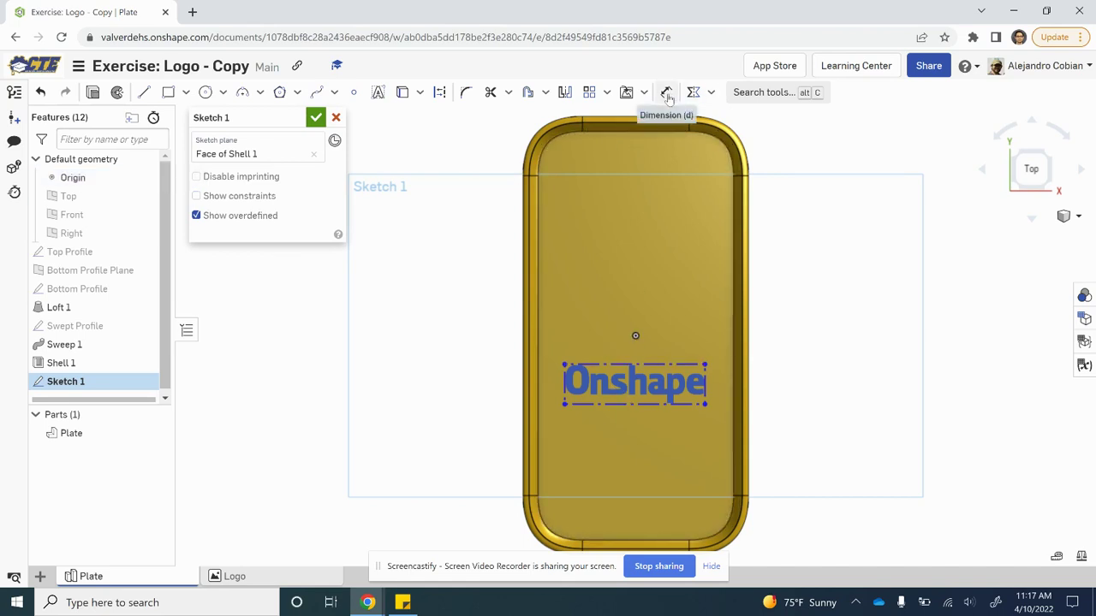
pyautogui.click(667, 92)
pyautogui.click(643, 364)
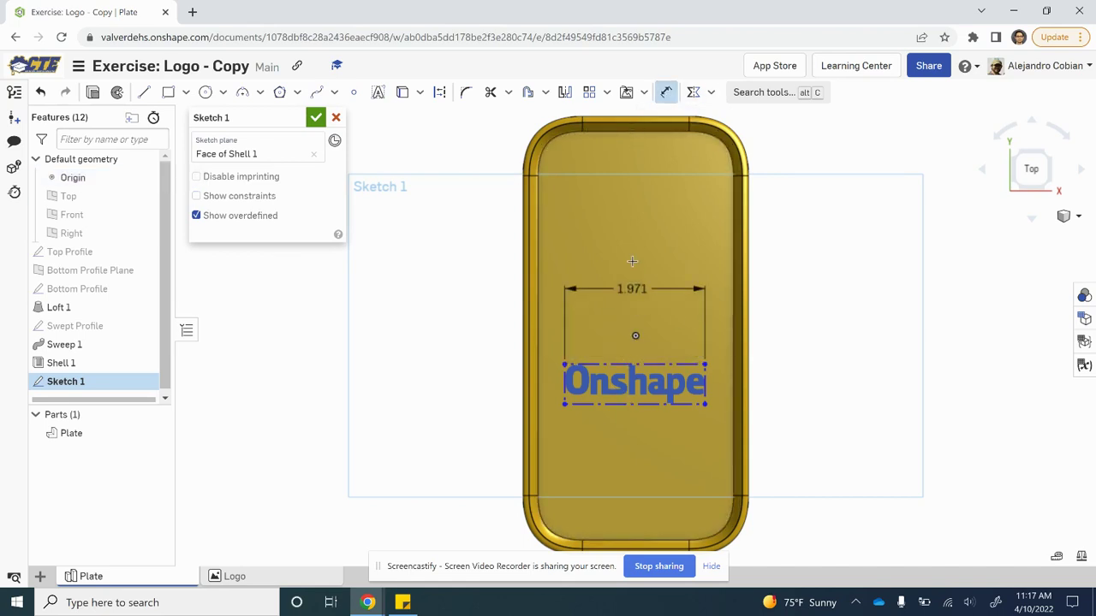
pyautogui.click(646, 243)
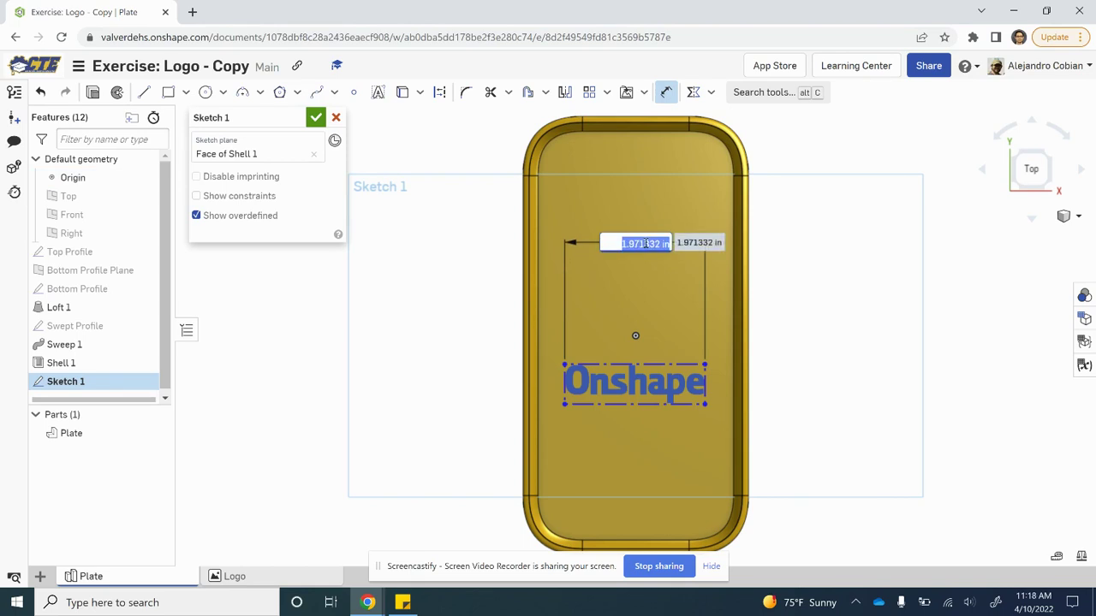
pyautogui.write('2.5')
pyautogui.press('Return')
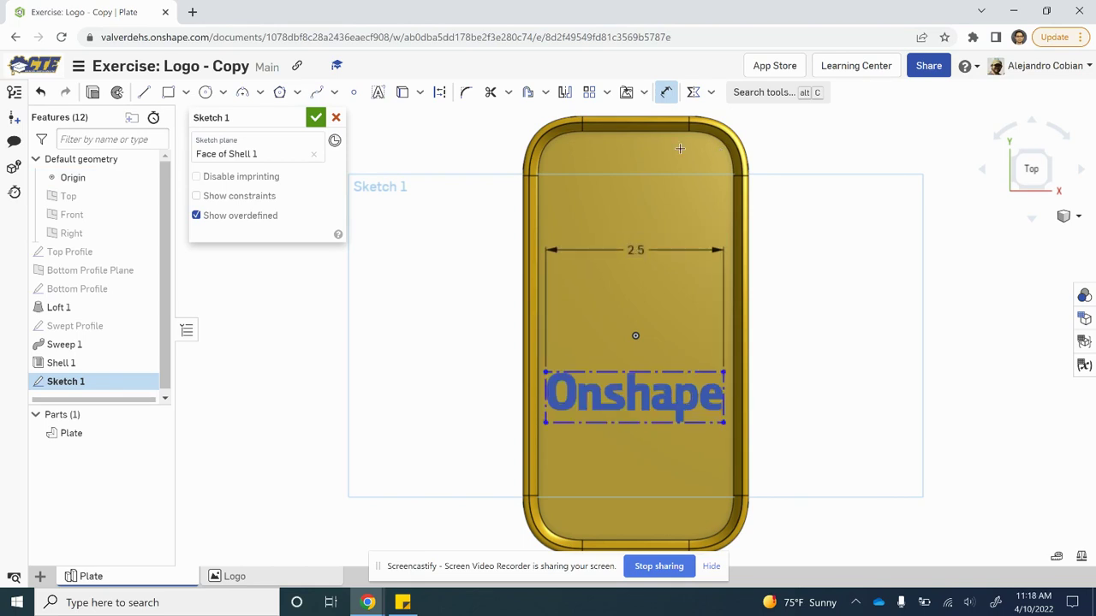
# Add a Midpoint constraint between the image's top construction line and the origin
pyautogui.click(712, 93)
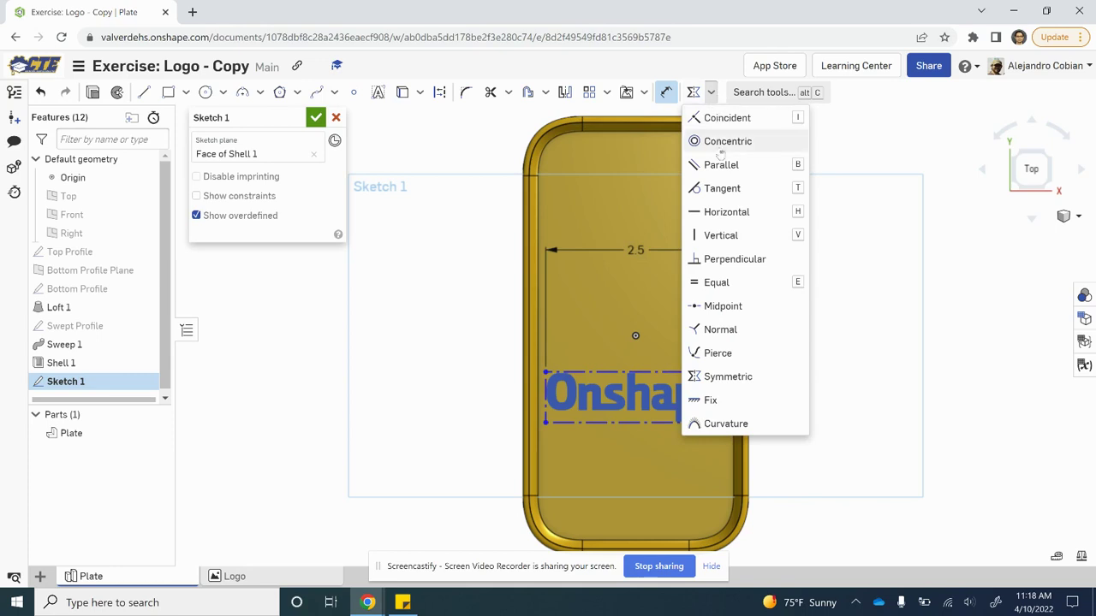
pyautogui.click(723, 307)
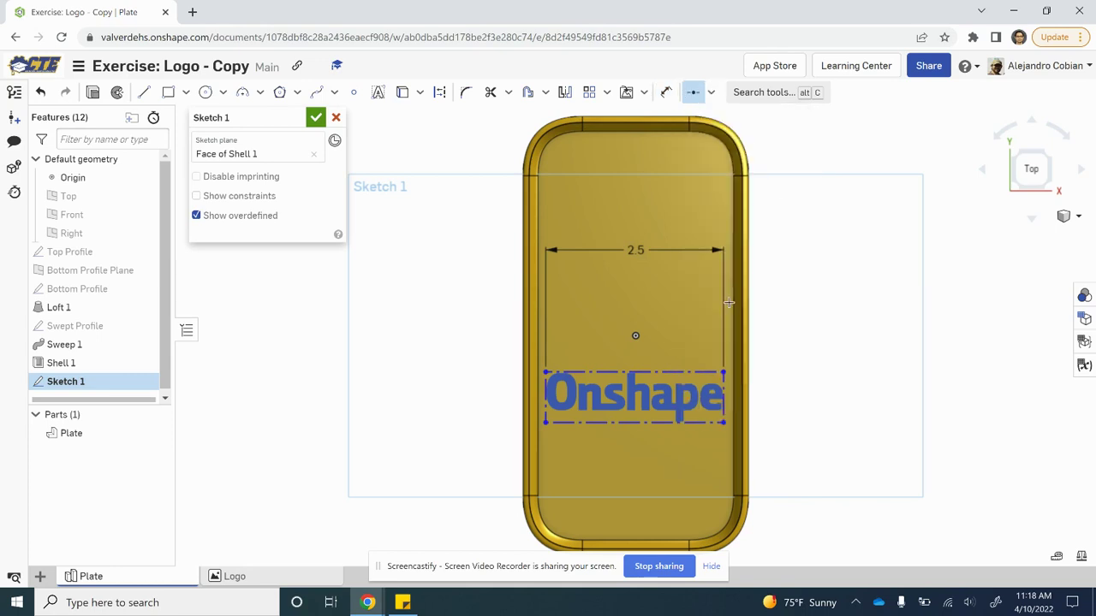
pyautogui.click(638, 373)
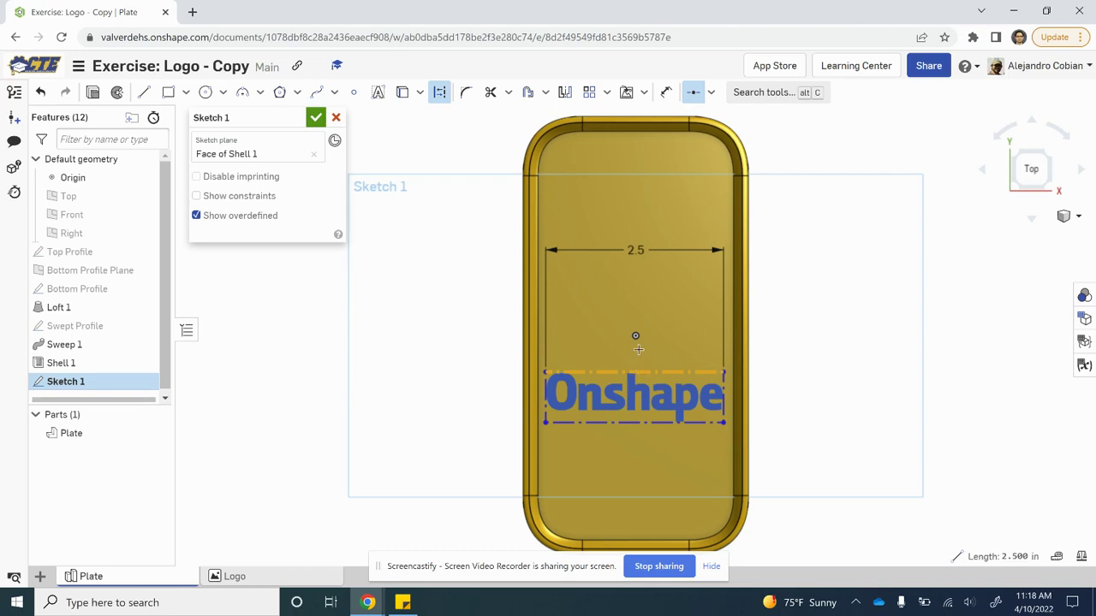
pyautogui.click(635, 335)
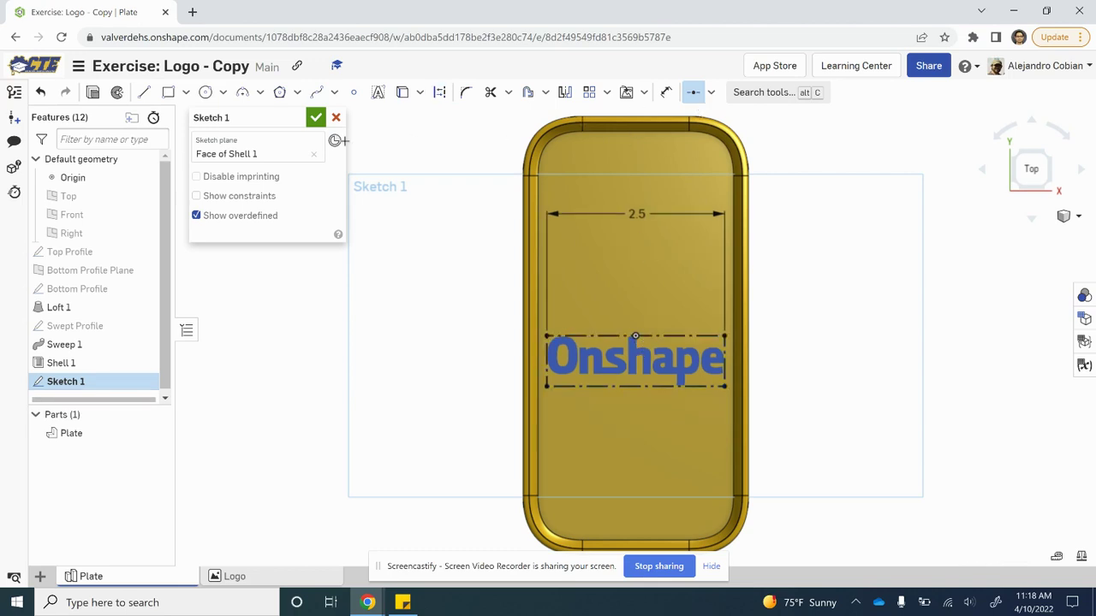
# Rename the sketch as Logo and accept it
pyautogui.click(301, 117)
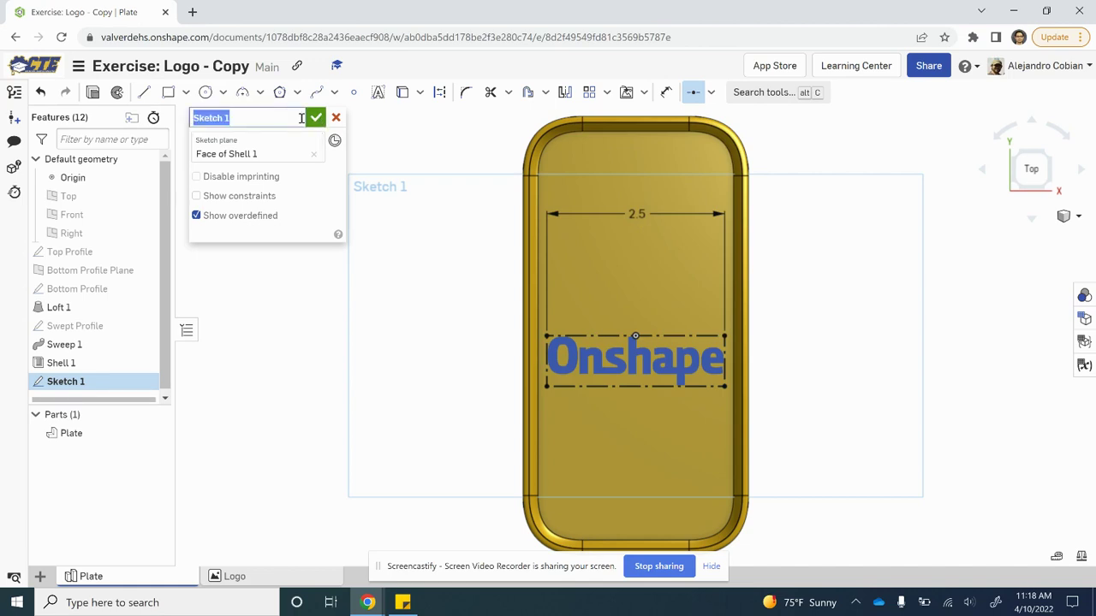
pyautogui.write('Logo')
pyautogui.click(315, 117)
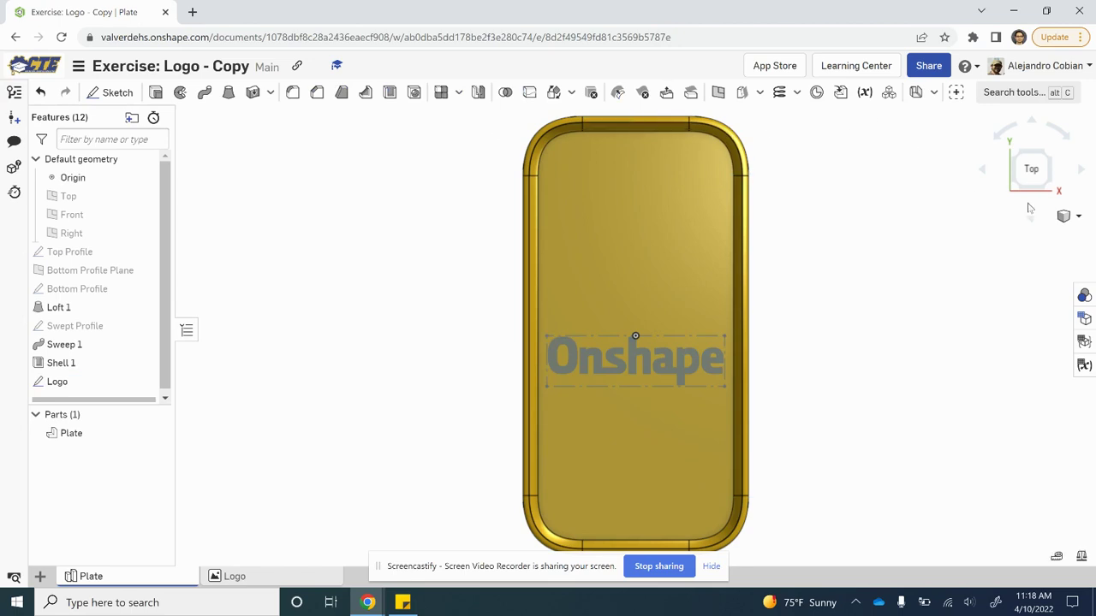
pyautogui.click(1046, 188)
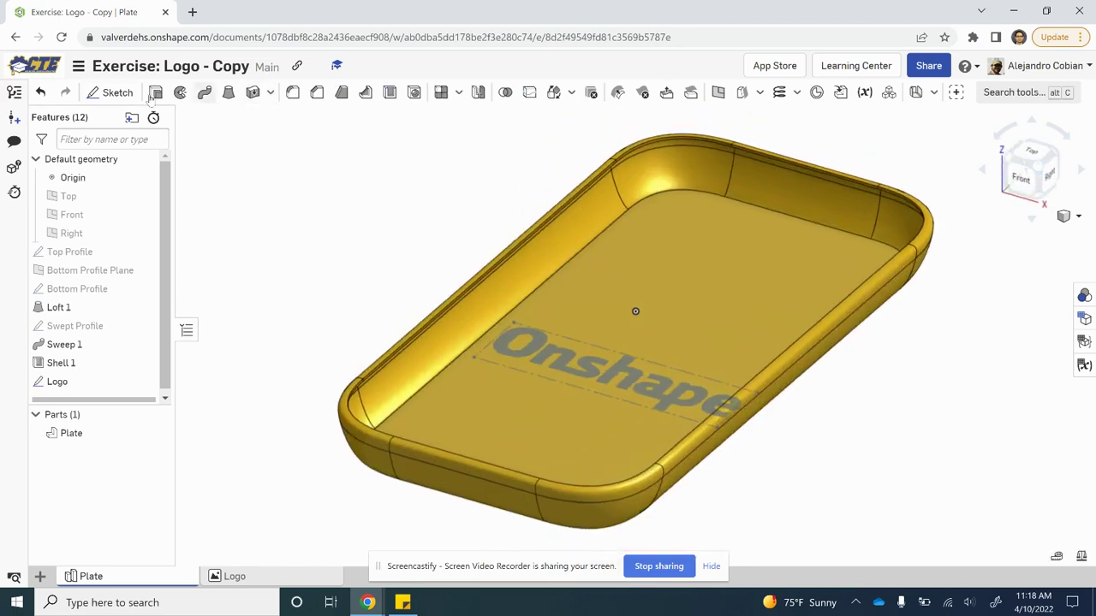
pyautogui.click(40, 92)
pyautogui.click(65, 92)
pyautogui.press('Left')
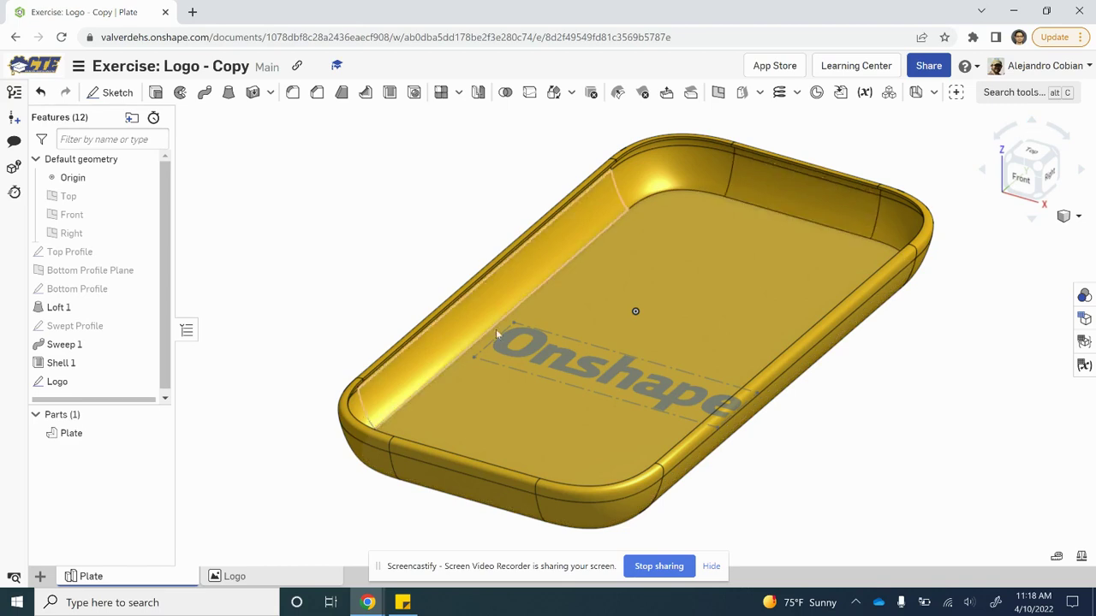
pyautogui.press('Right')
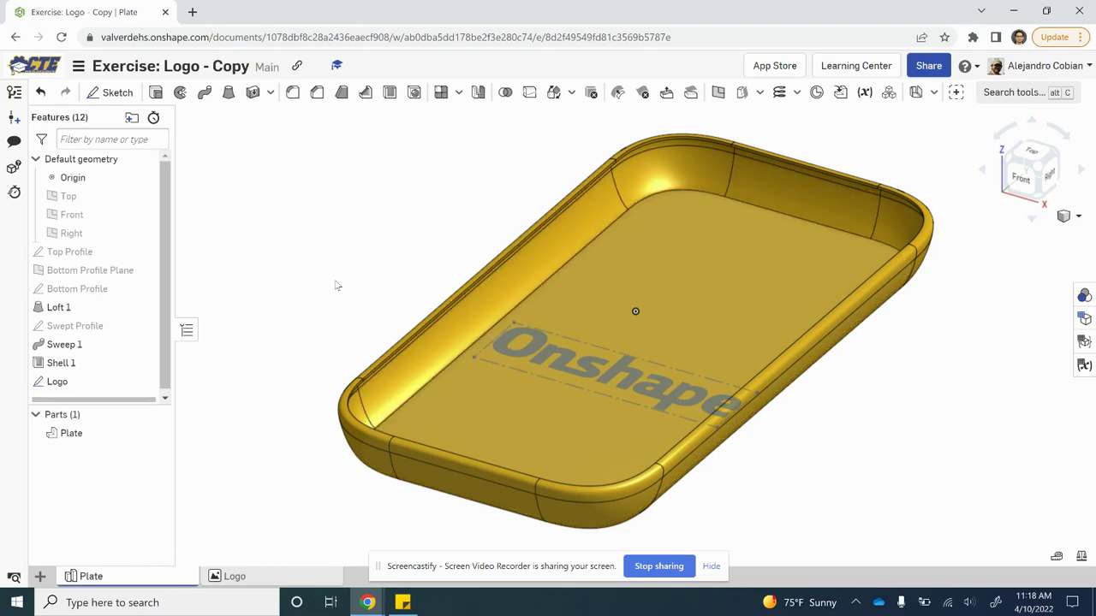
# Start another sketch on the plate's inner floor face and begin renaming it with "Trac"
pyautogui.click(109, 92)
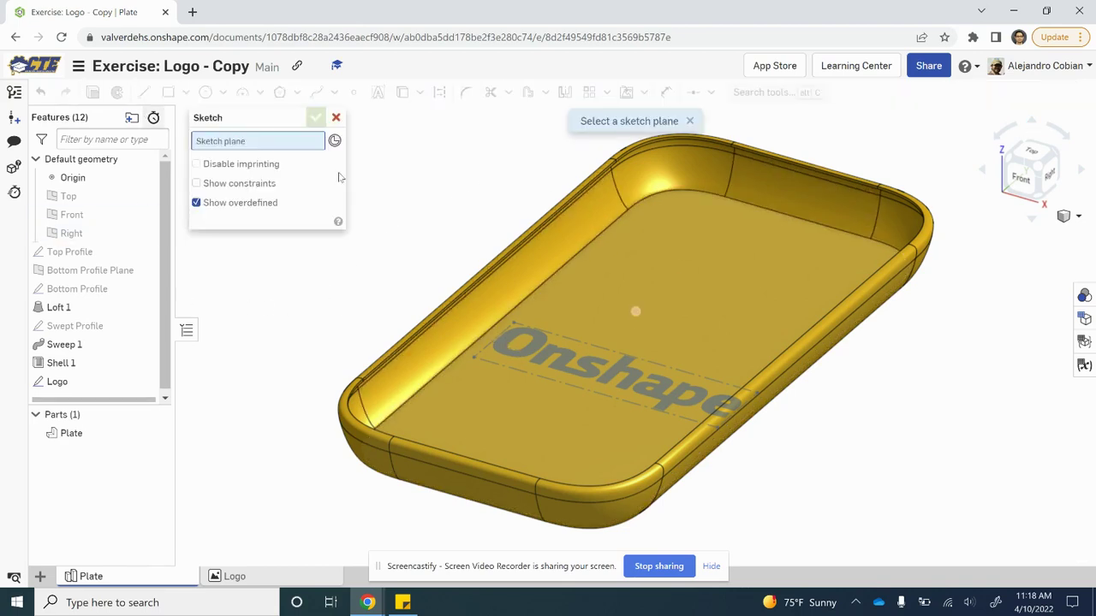
pyautogui.click(694, 284)
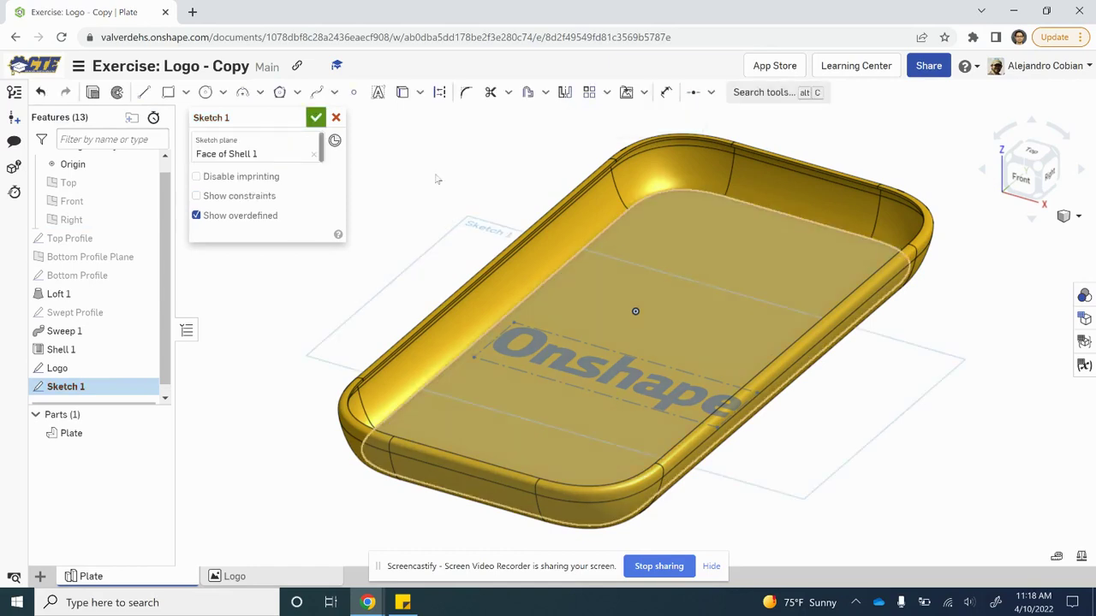
pyautogui.click(298, 119)
pyautogui.write('Trac')
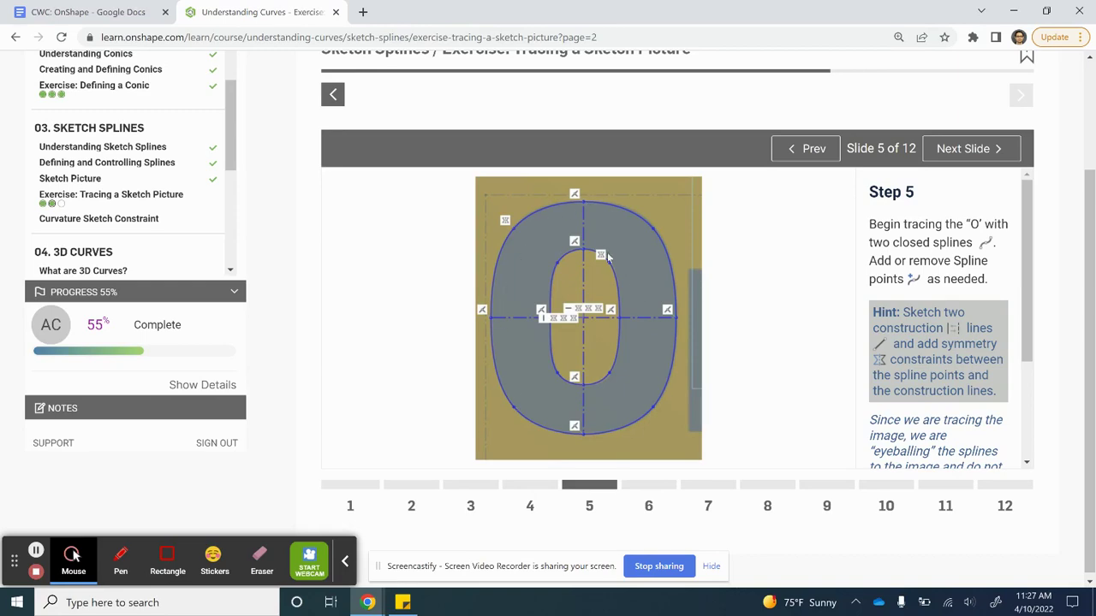
# Switch to the Onshape Plate sketch and trace the outer edge of the "O" with a closed four-point spline
pyautogui.hotkey('alt', 'Tab')
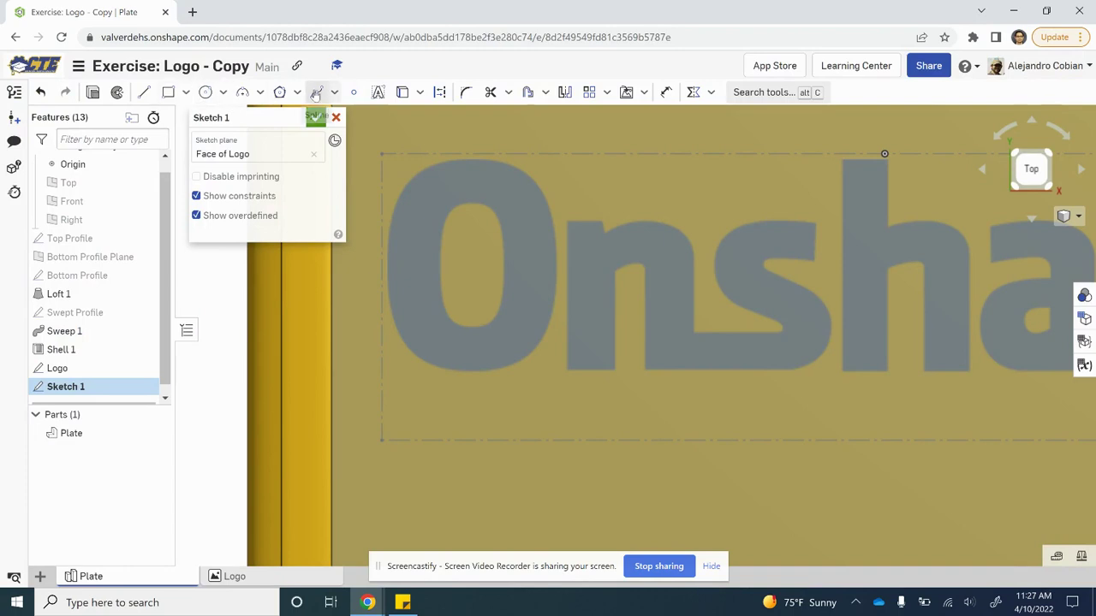
pyautogui.click(316, 92)
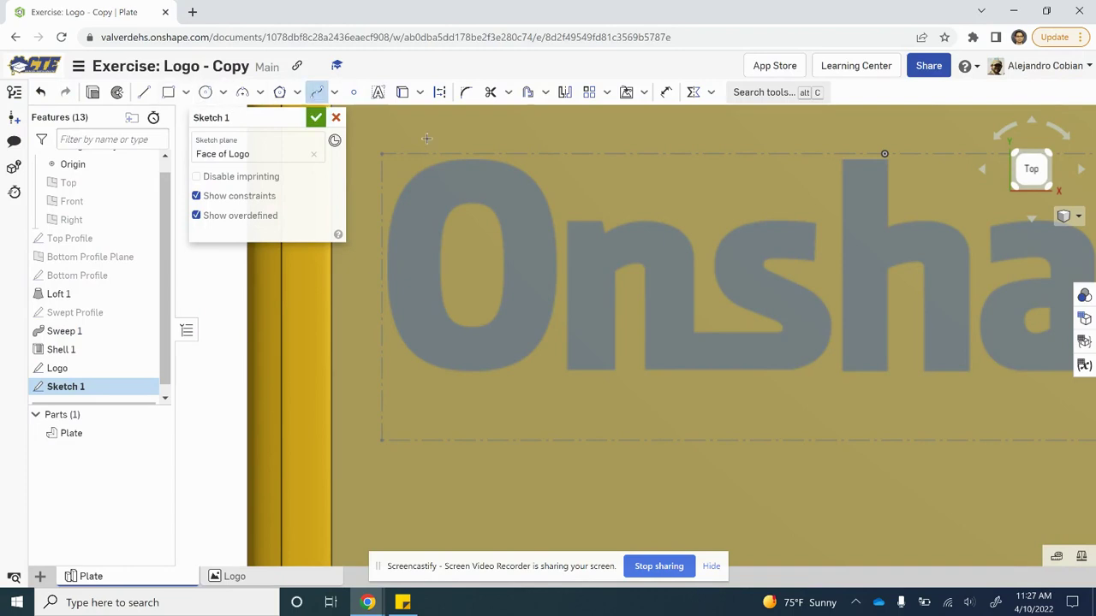
pyautogui.click(474, 162)
pyautogui.scroll(3, 467, 161)
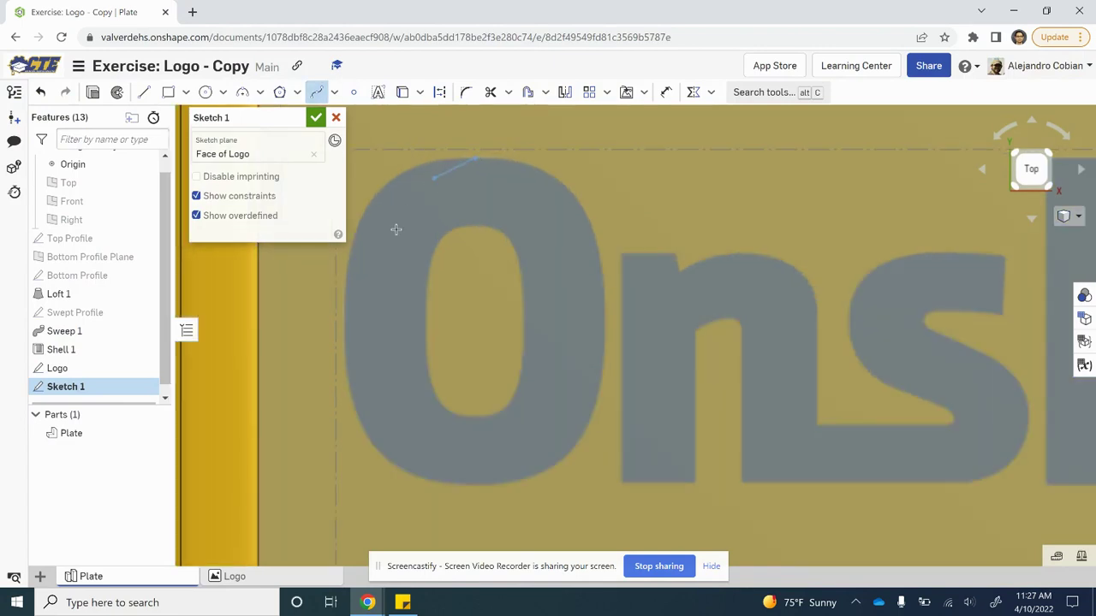
pyautogui.click(344, 344)
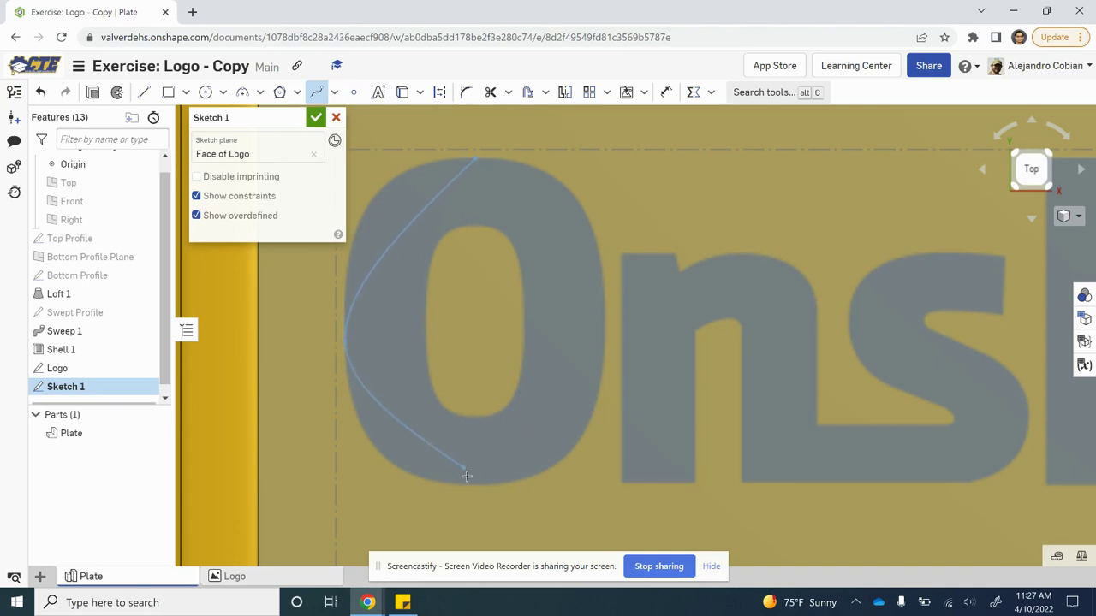
pyautogui.click(476, 484)
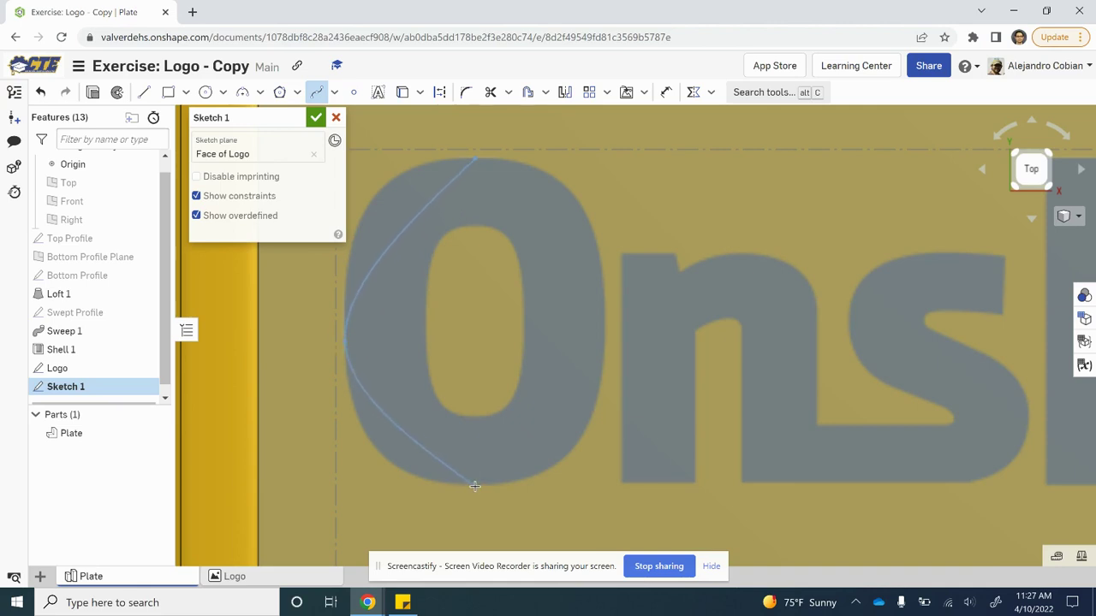
pyautogui.click(606, 331)
pyautogui.click(481, 162)
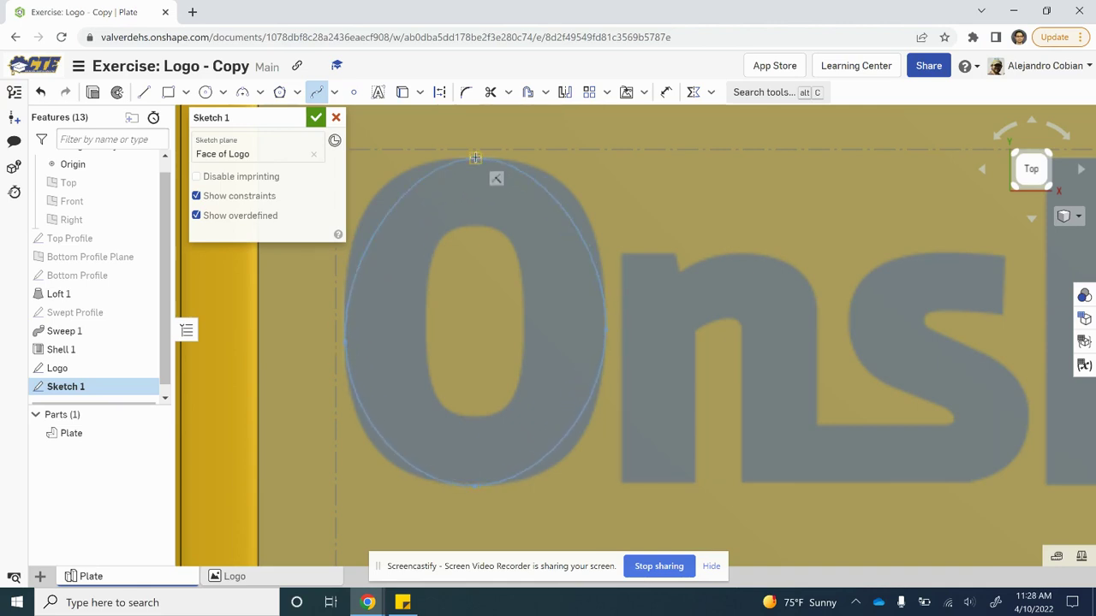
# Trace the inner opening of the "O" with a second closed spline through its four extreme points
pyautogui.click(477, 226)
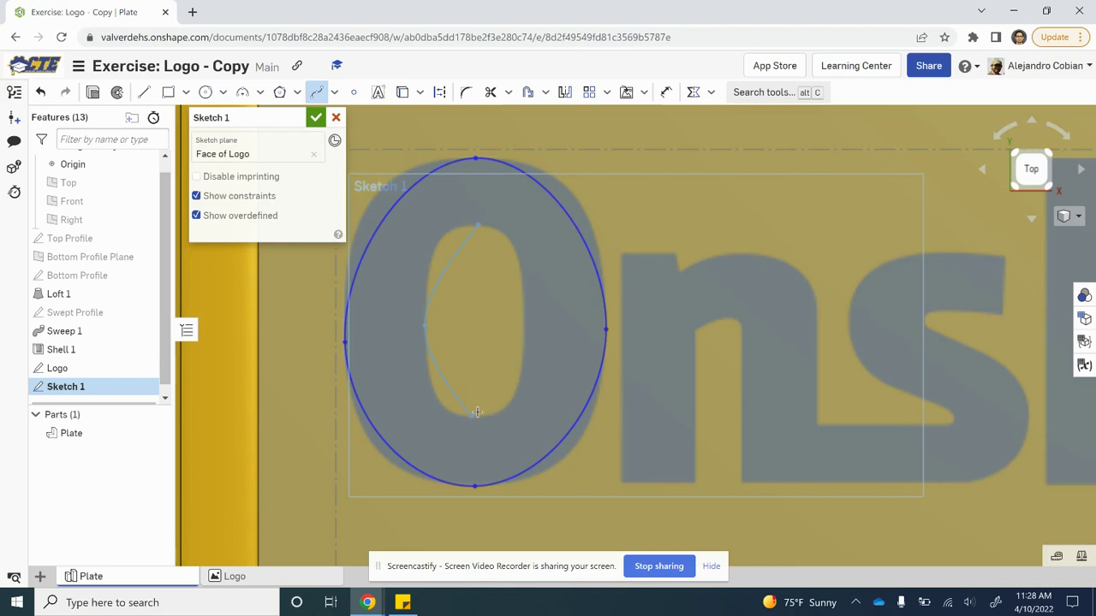
pyautogui.click(524, 326)
pyautogui.click(477, 226)
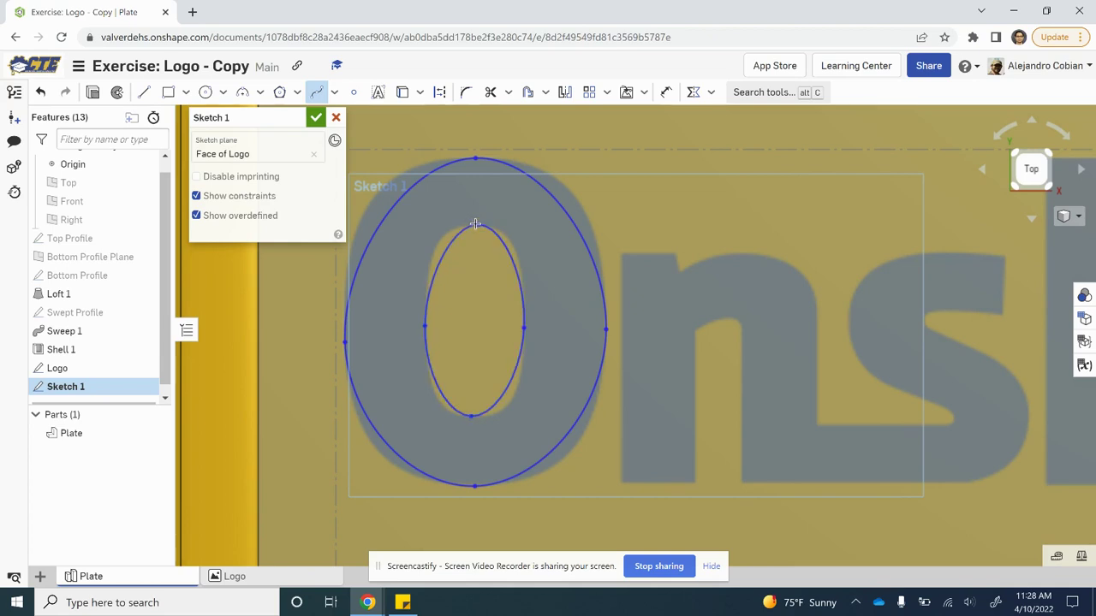
# Add four spline points to the outer "O" spline, one between each pair of neighbouring points
pyautogui.click(380, 216)
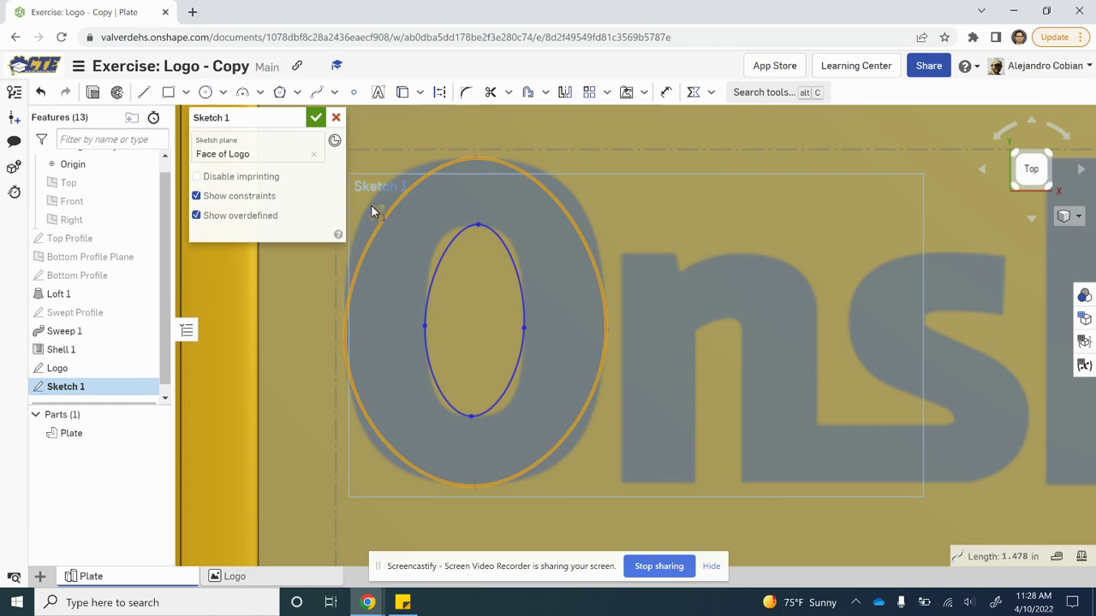
pyautogui.click(516, 135)
pyautogui.moveTo(380, 220)
pyautogui.mouseDown()
pyautogui.moveTo(367, 210)
pyautogui.moveTo(380, 219)
pyautogui.mouseUp()
pyautogui.click(381, 222)
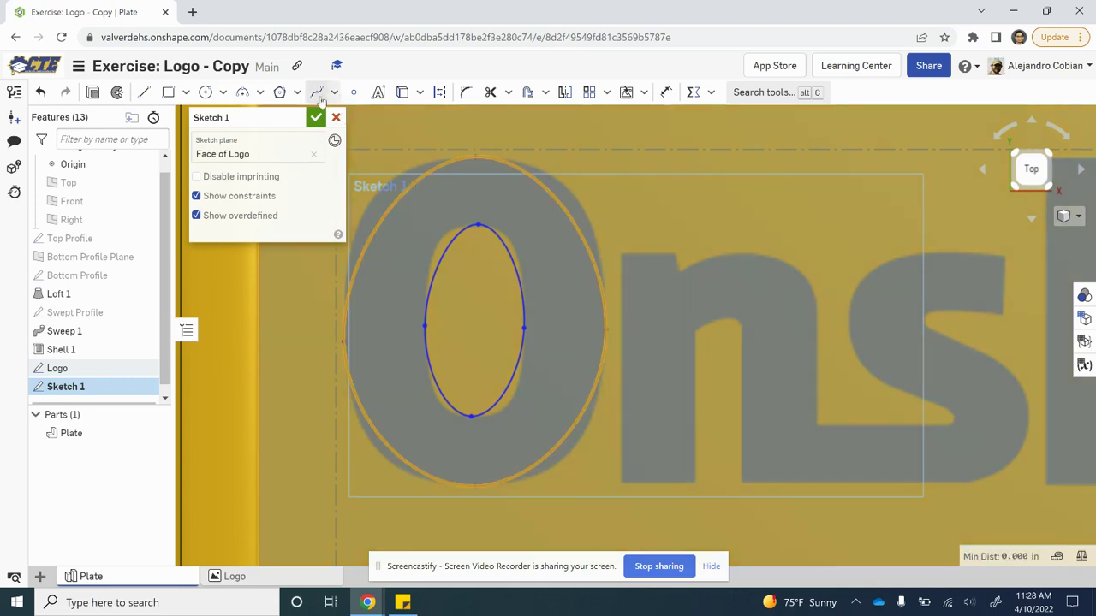
pyautogui.click(333, 91)
pyautogui.click(358, 143)
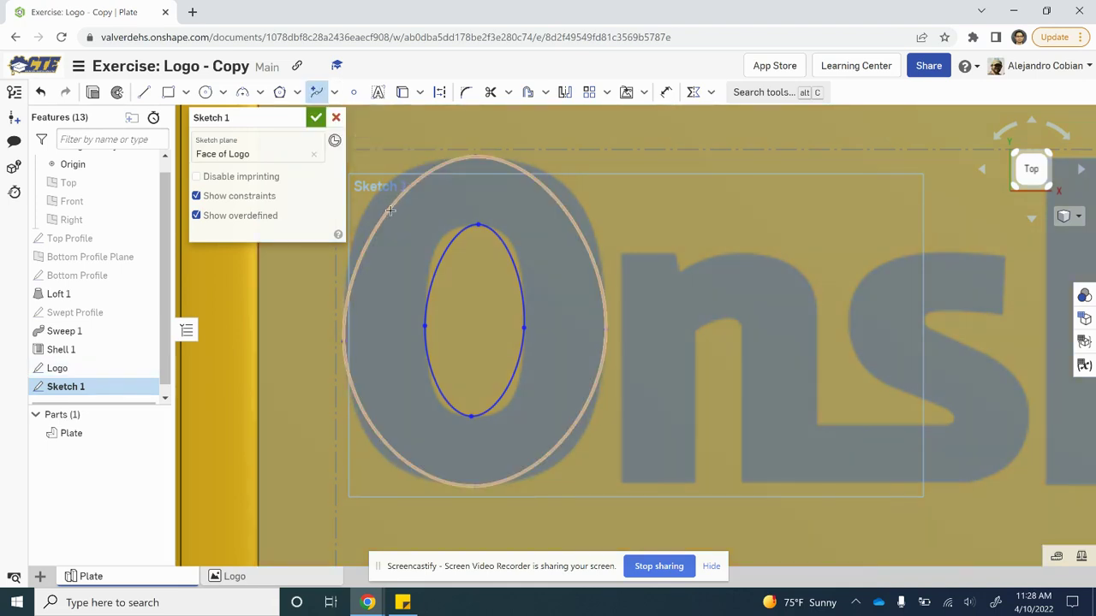
pyautogui.click(568, 229)
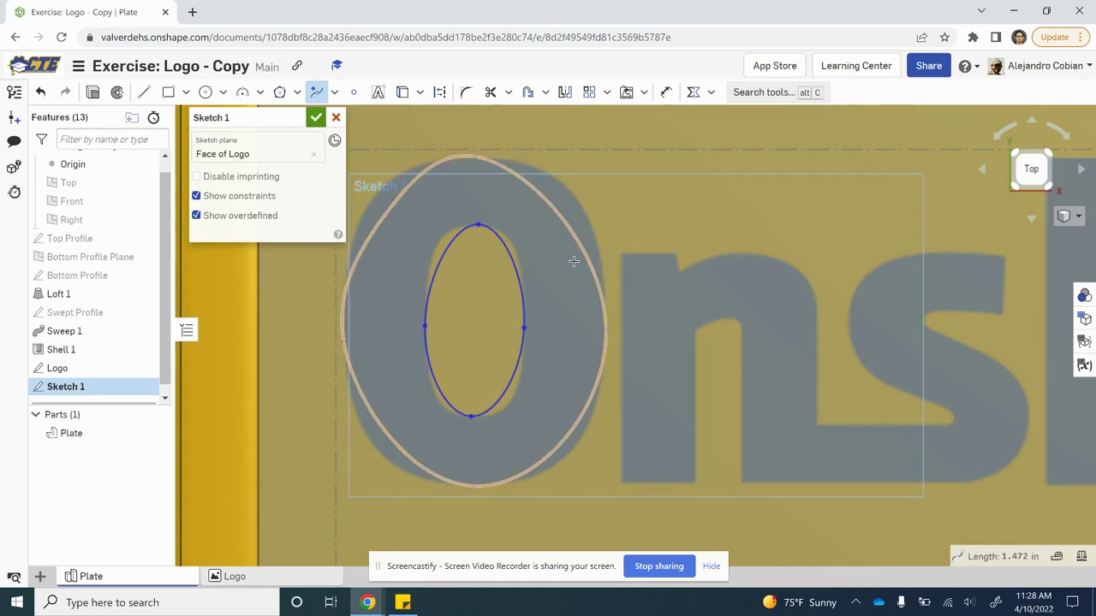
pyautogui.click(559, 430)
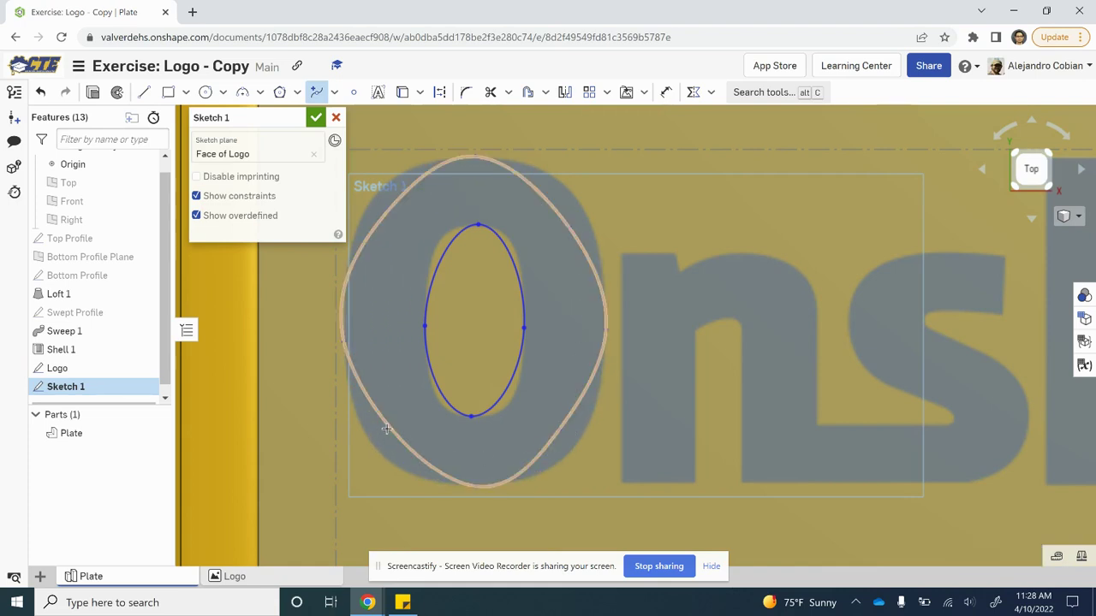
pyautogui.click(389, 427)
# Add four spline points to the inner "O" spline, one in each of its quadrants
pyautogui.click(441, 265)
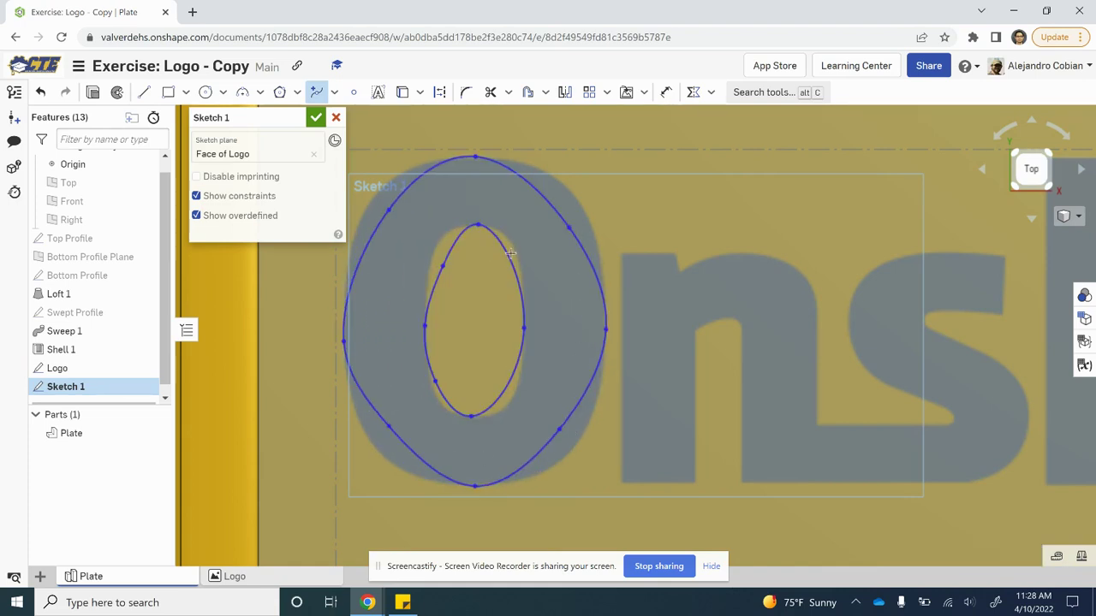
pyautogui.click(509, 255)
pyautogui.click(507, 381)
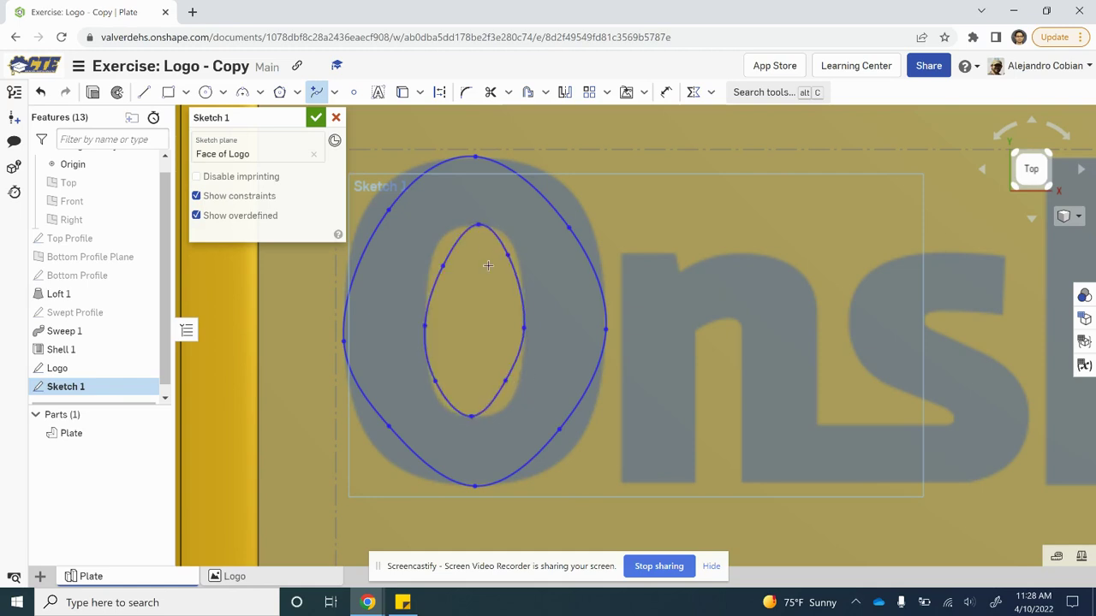
# Move the outer spline's diagonal points and its left side point so the curve follows the outer edge of the "O"
pyautogui.moveTo(387, 208); pyautogui.dragTo(374, 202)
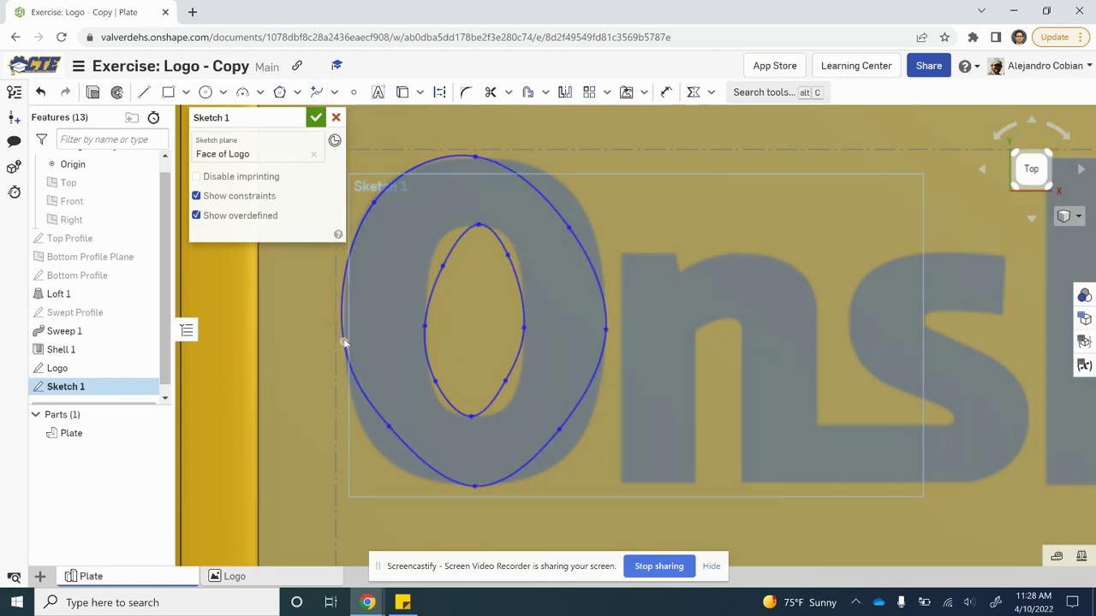
pyautogui.moveTo(344, 346); pyautogui.dragTo(346, 352)
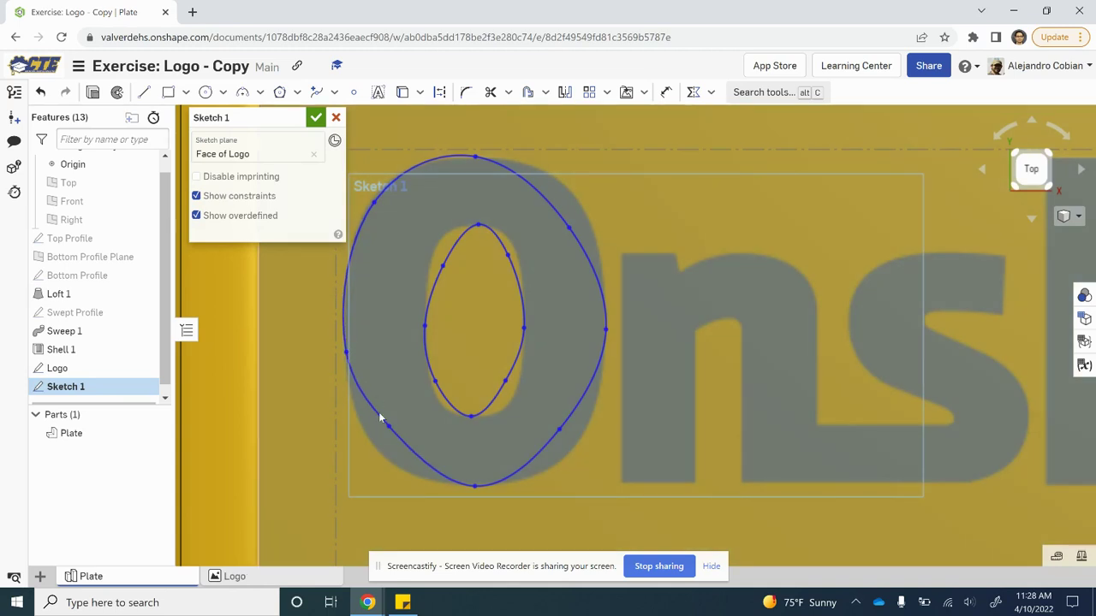
pyautogui.moveTo(389, 428); pyautogui.dragTo(385, 456)
pyautogui.moveTo(562, 433); pyautogui.dragTo(570, 453)
pyautogui.moveTo(569, 228); pyautogui.dragTo(573, 196)
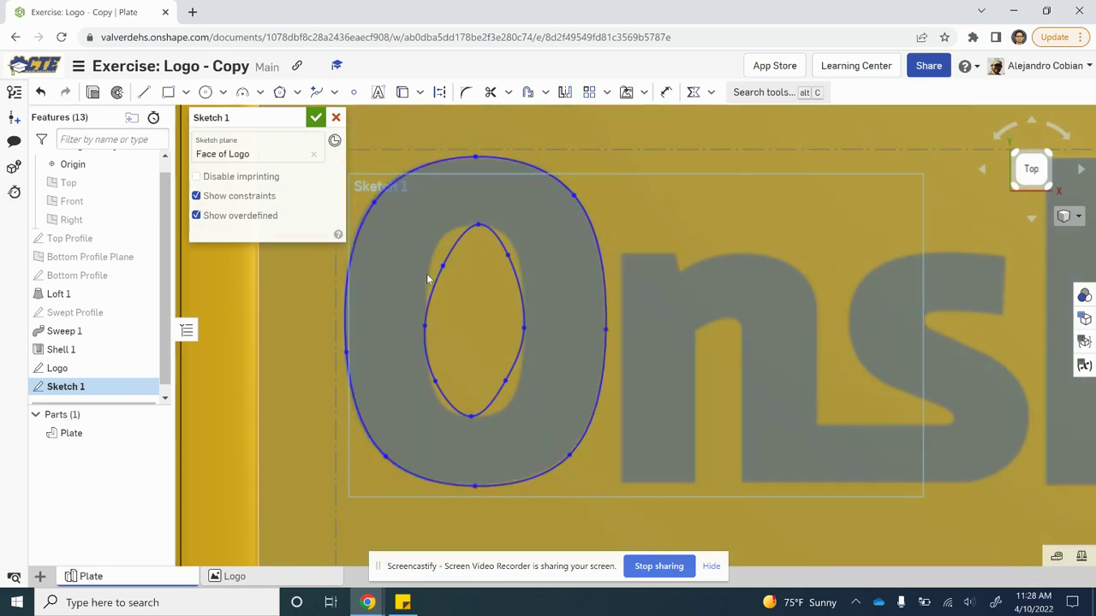
# Move the inner spline's four diagonal points outward so the curve follows the opening of the "O"
pyautogui.moveTo(443, 266); pyautogui.dragTo(435, 245)
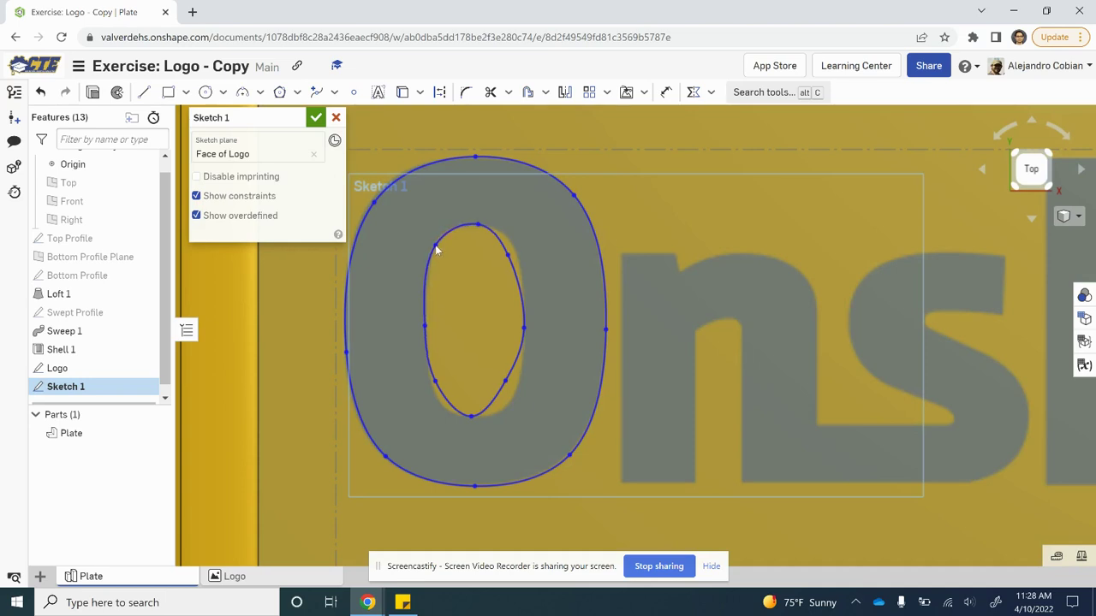
pyautogui.moveTo(509, 248); pyautogui.dragTo(511, 246)
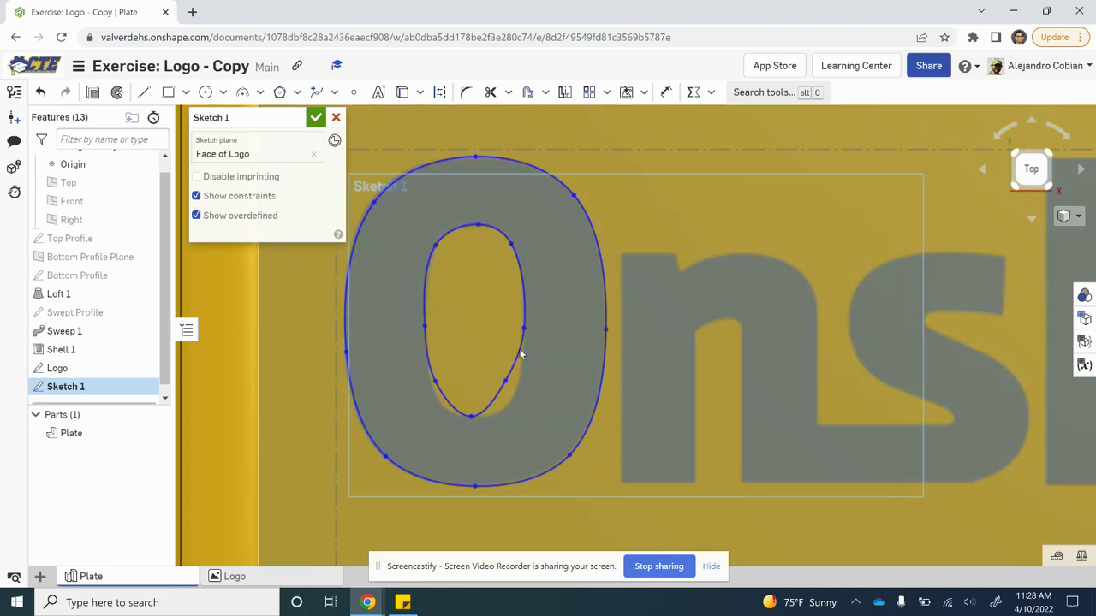
pyautogui.moveTo(506, 383); pyautogui.dragTo(507, 405)
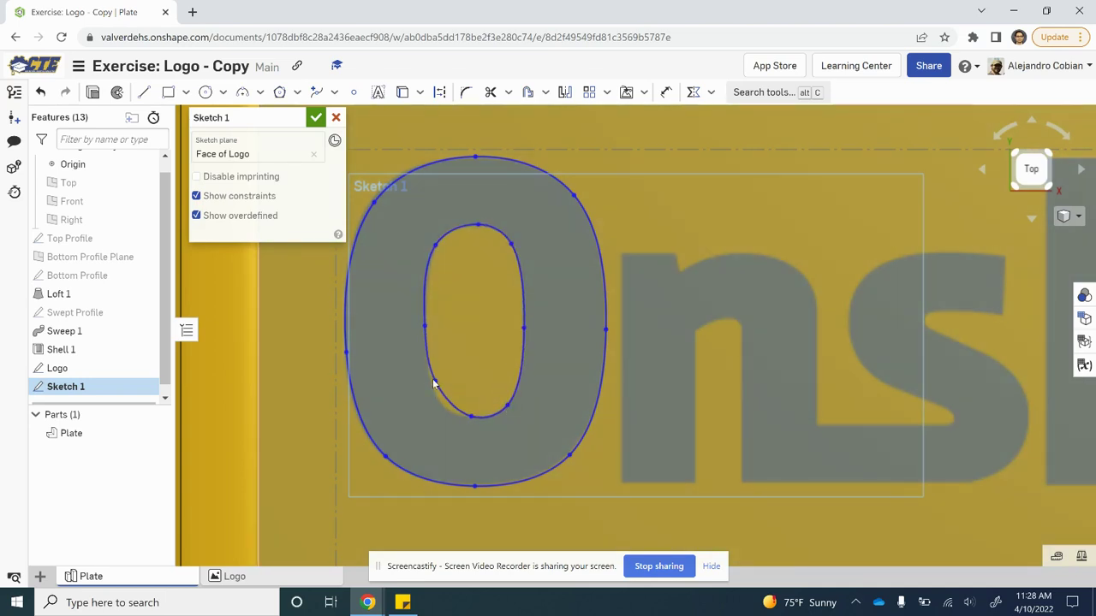
pyautogui.moveTo(434, 383); pyautogui.dragTo(438, 404)
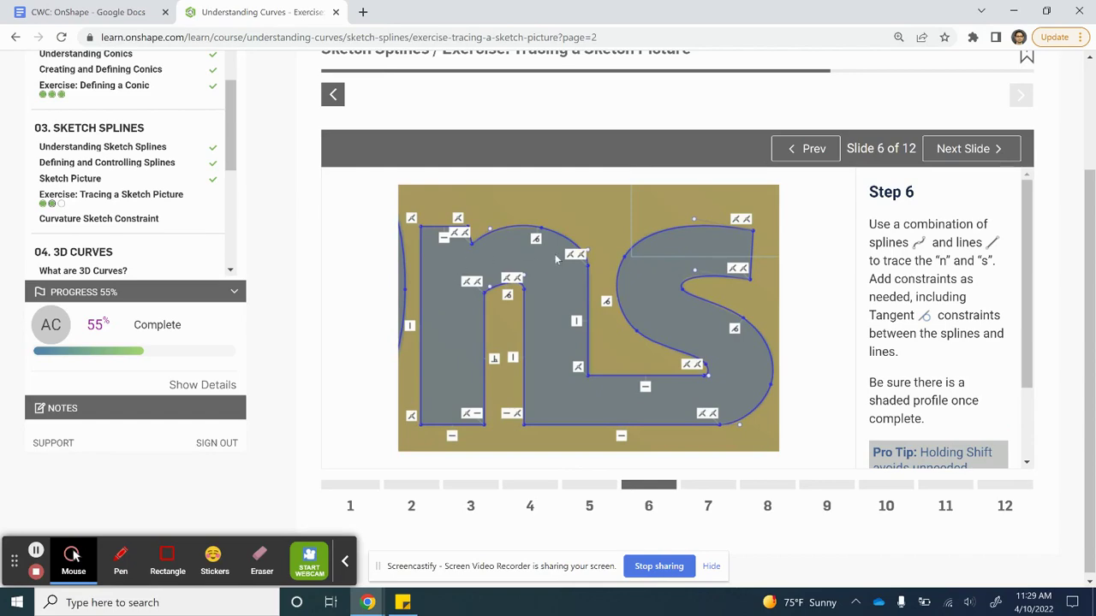
# Return to the Plate sketch and draw a short slanted line about 0.035 in long at the notch atop the "n"
pyautogui.hotkey('alt', 'Tab')
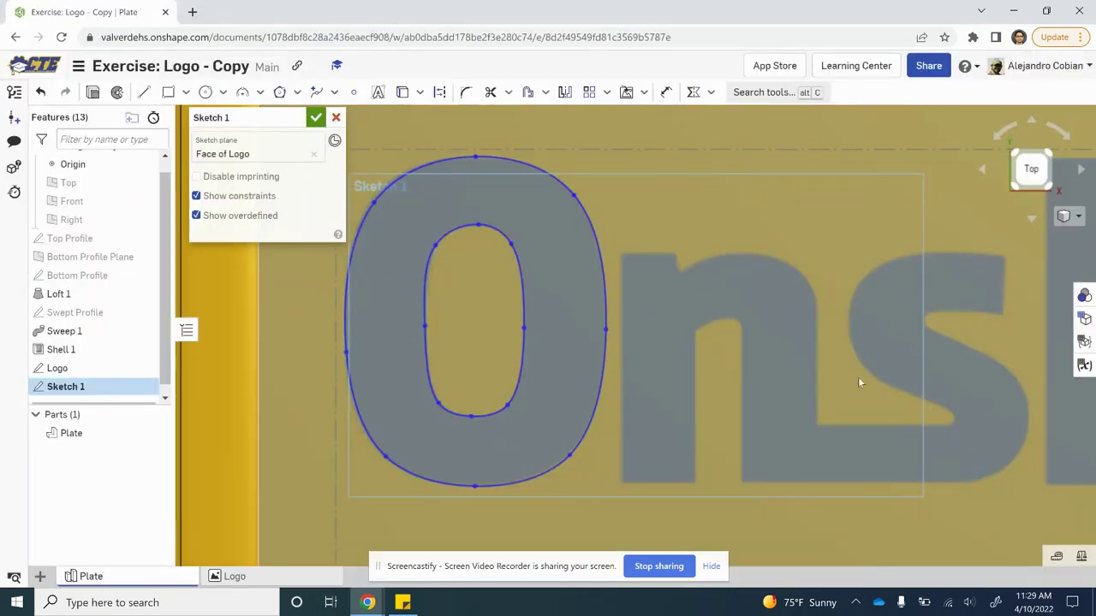
pyautogui.moveTo(981, 342)
pyautogui.mouseDown(button='right')
pyautogui.moveTo(894, 335)
pyautogui.moveTo(950, 308)
pyautogui.mouseUp(button='right')
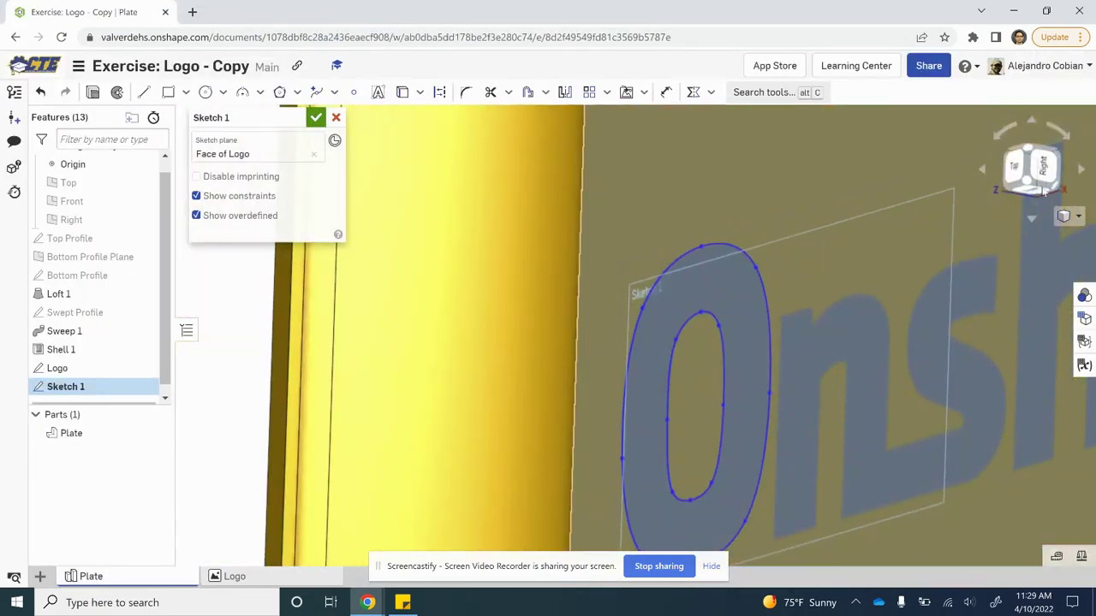
pyautogui.click(1011, 182)
pyautogui.scroll(5, 599, 363)
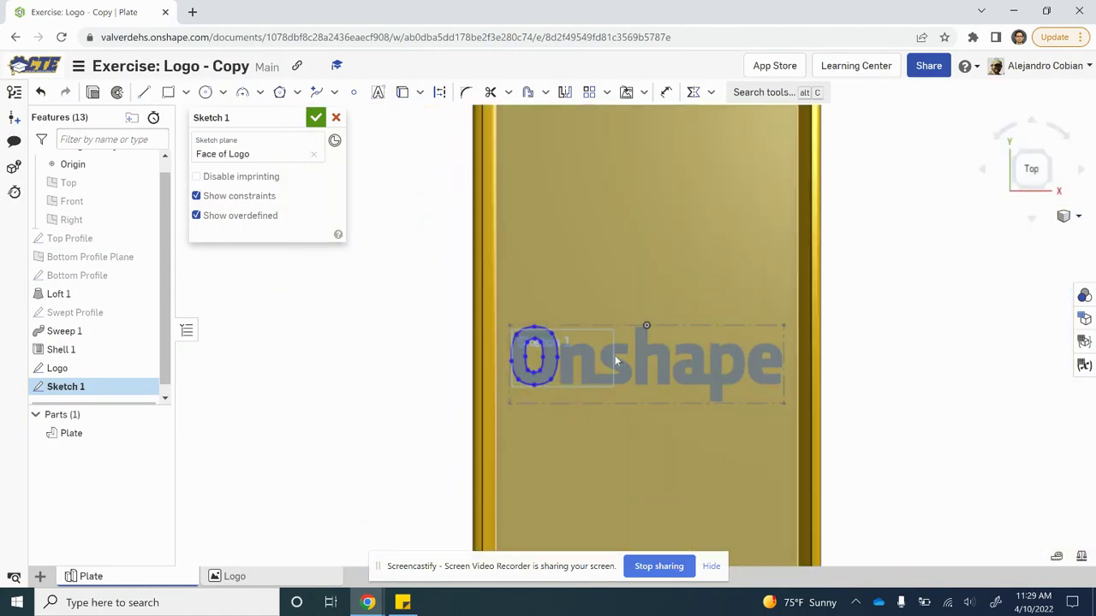
pyautogui.scroll(2, 520, 400)
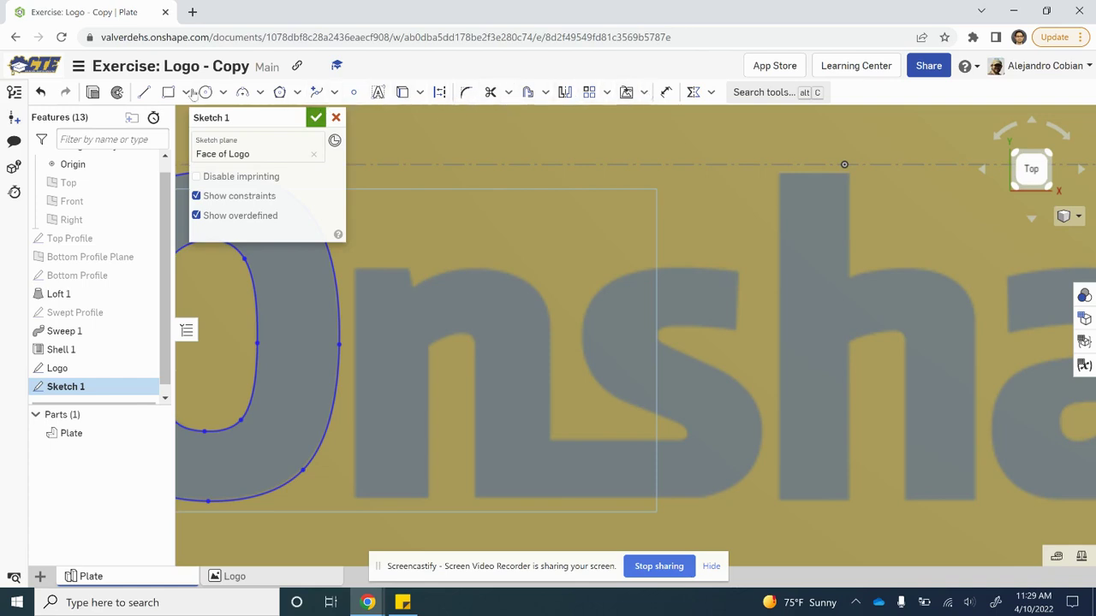
pyautogui.press('l')
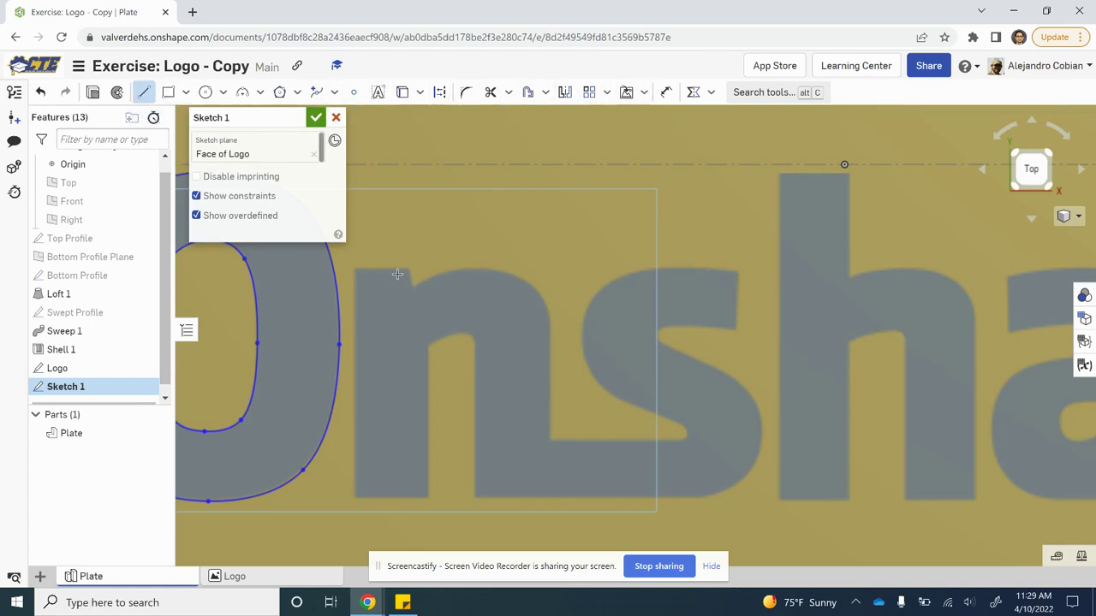
pyautogui.scroll(2, 411, 287)
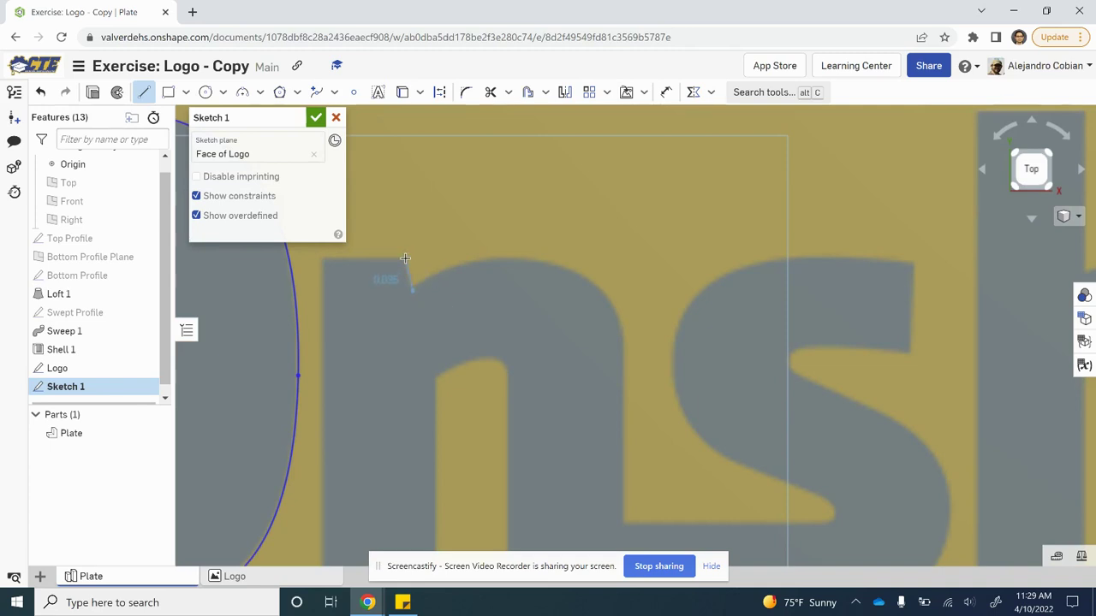
pyautogui.click(406, 259)
pyautogui.click(406, 258)
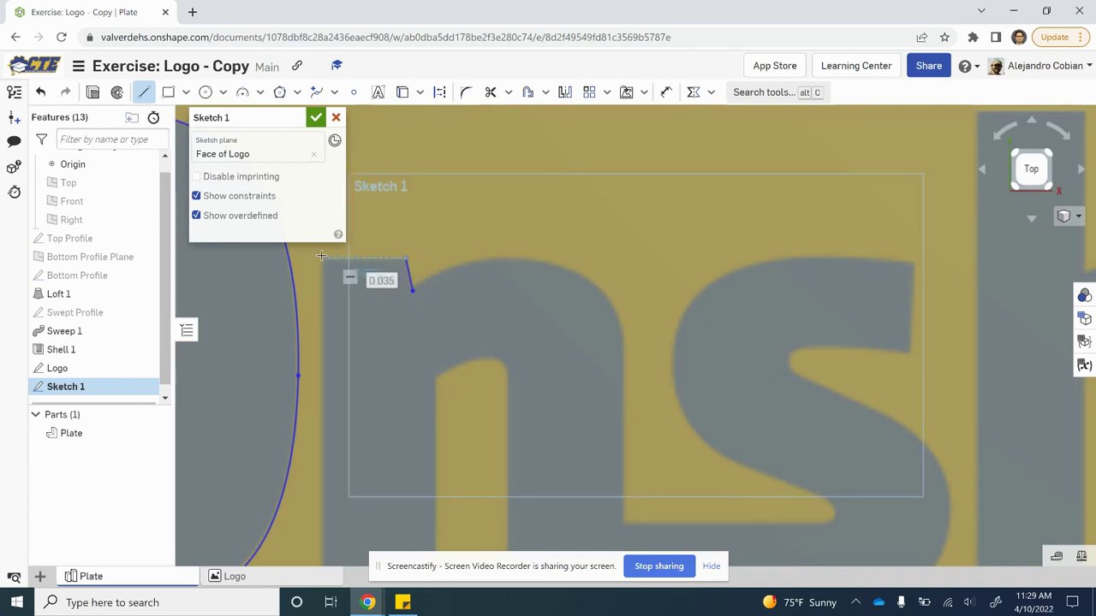
# Continue the lines around the "n" stem: top about 0.088 in, left side 0.37 in, bottom 0.118 in and inner side 0.247 in
pyautogui.scroll(-8, 321, 255)
pyautogui.scroll(4, 306, 355)
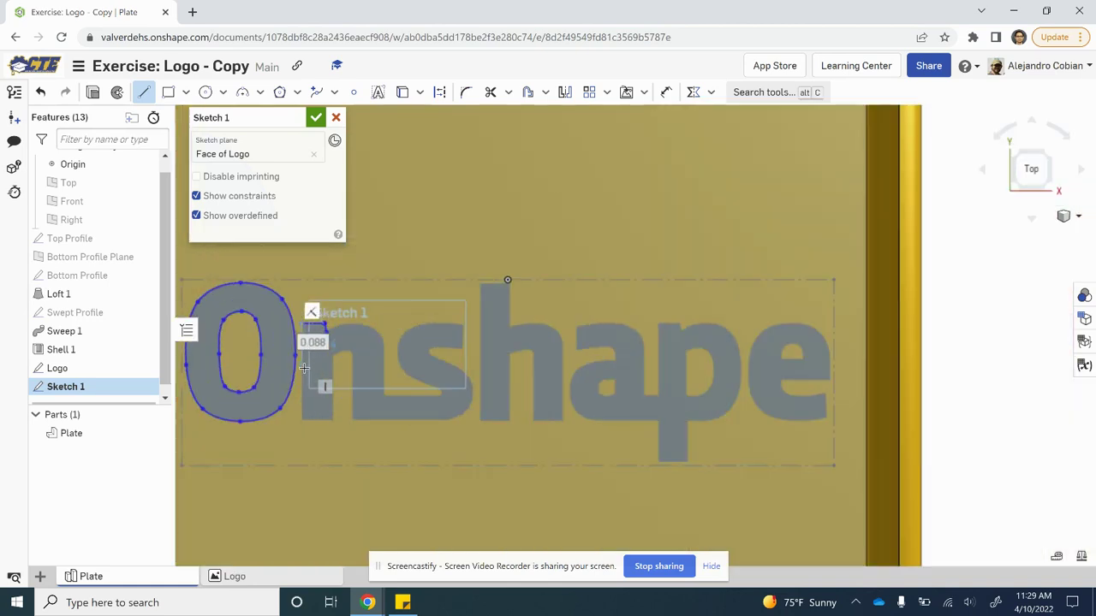
pyautogui.click(298, 448)
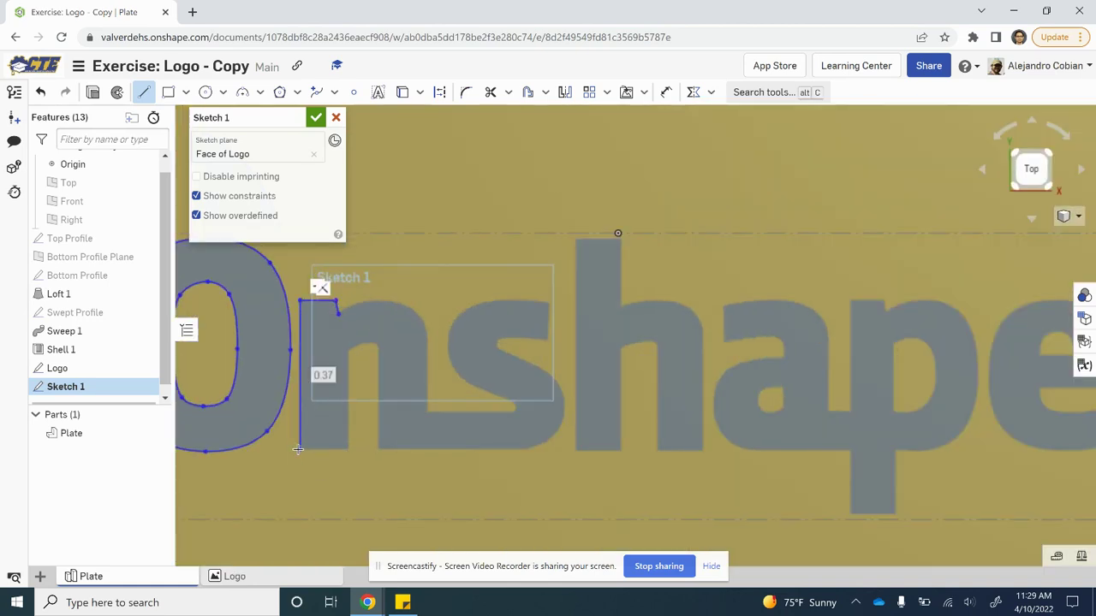
pyautogui.click(347, 448)
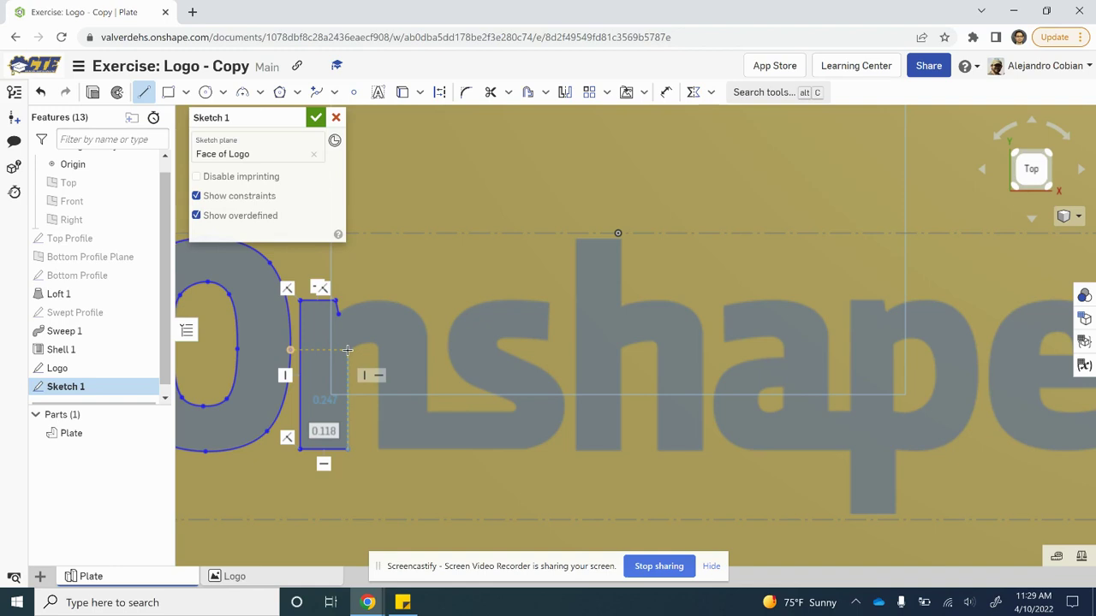
pyautogui.click(346, 350)
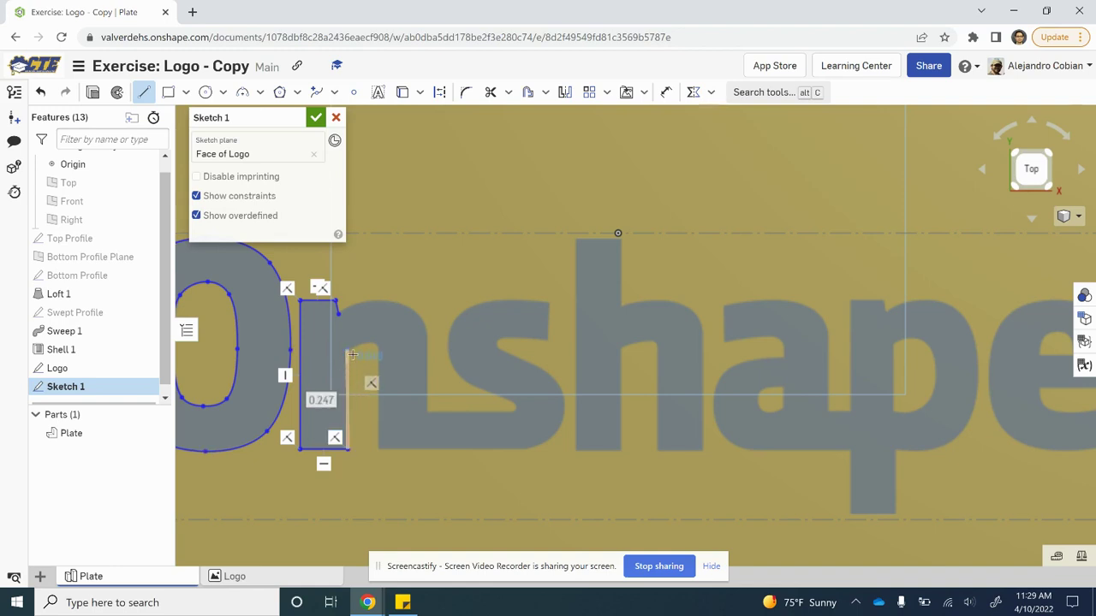
pyautogui.press('Escape')
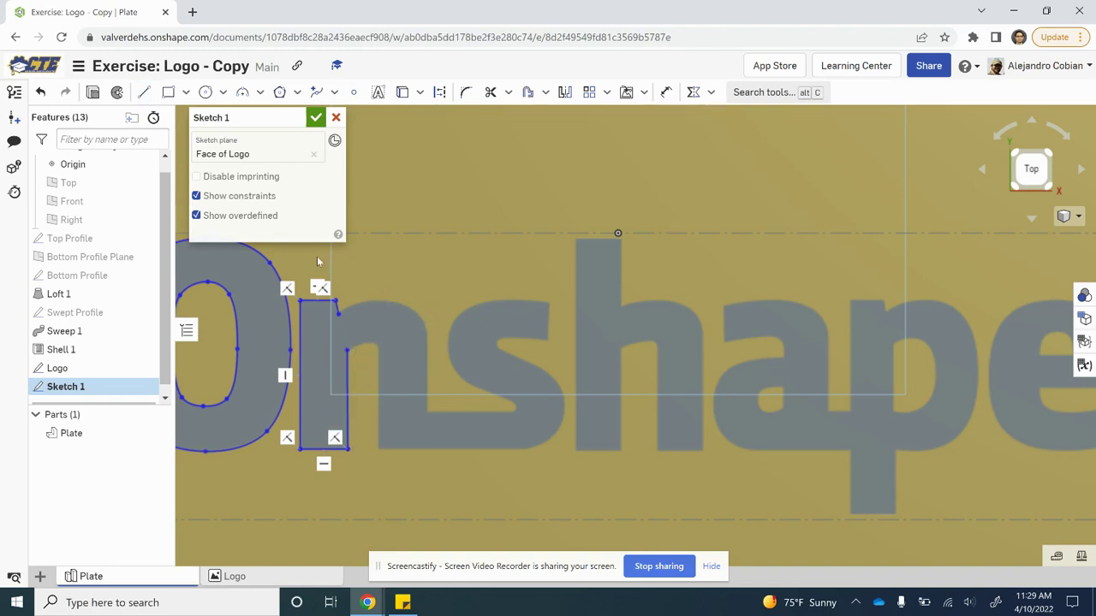
# Draw lines along the inner side of the "n" right stem, about 0.252 in, and the shared bottom edge, about 0.363 in
pyautogui.click(144, 92)
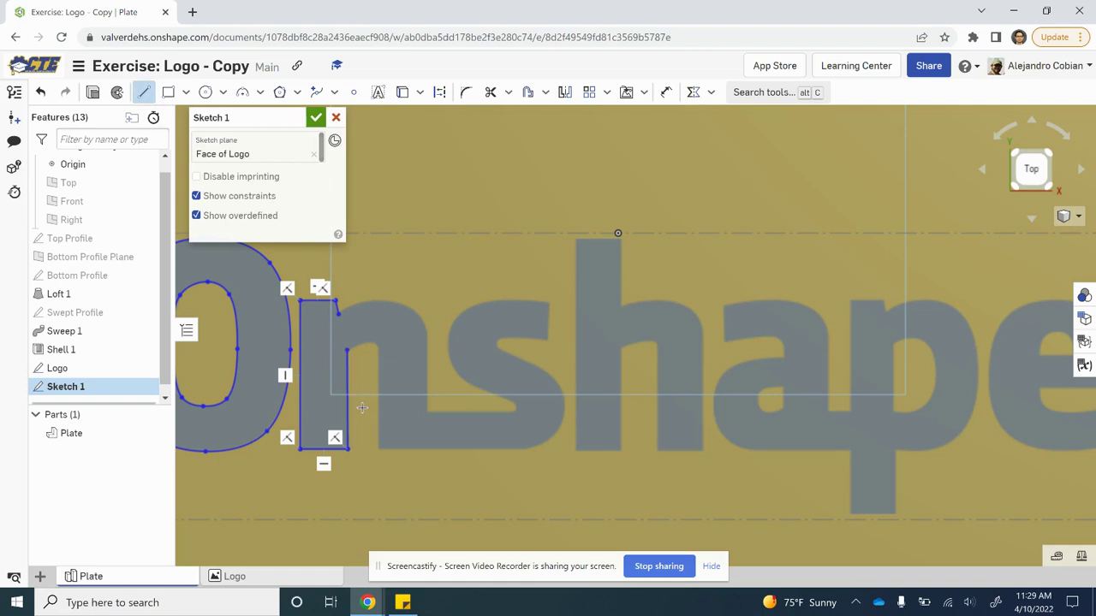
pyautogui.click(377, 348)
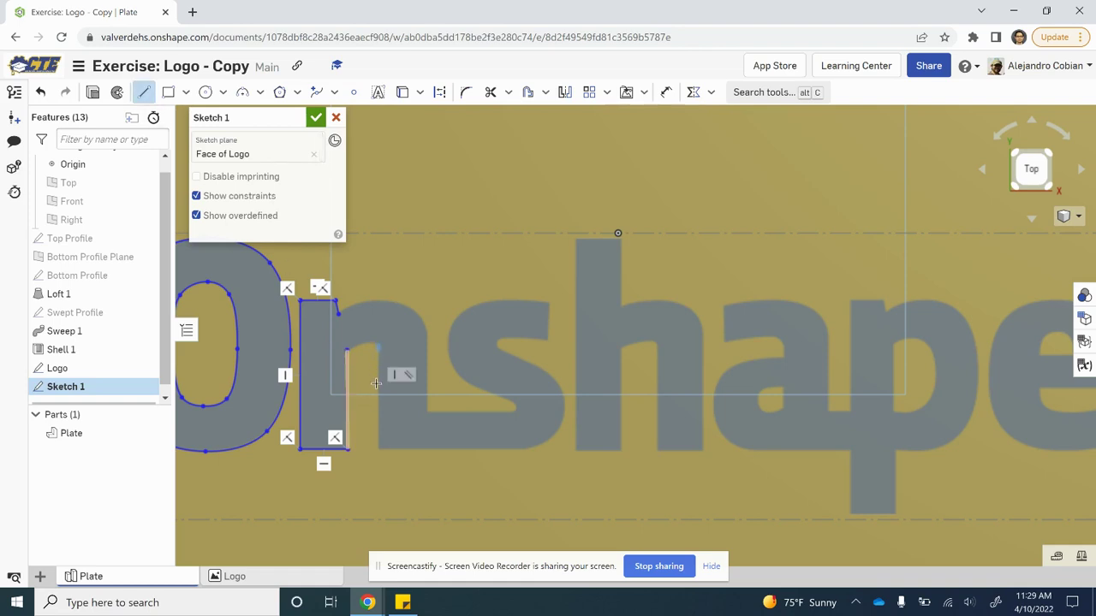
pyautogui.click(377, 448)
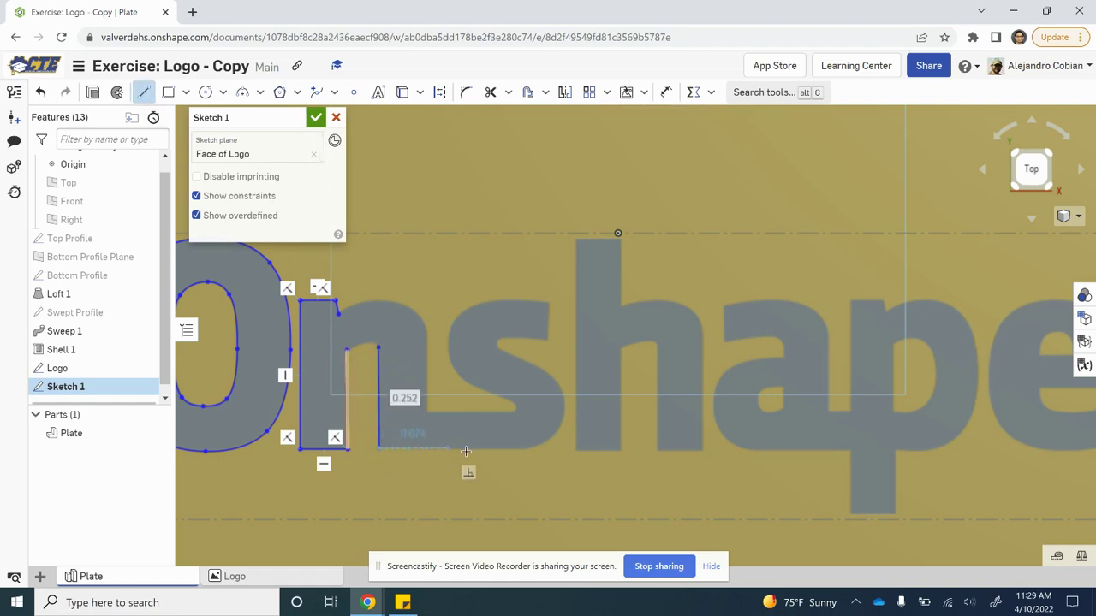
pyautogui.click(524, 448)
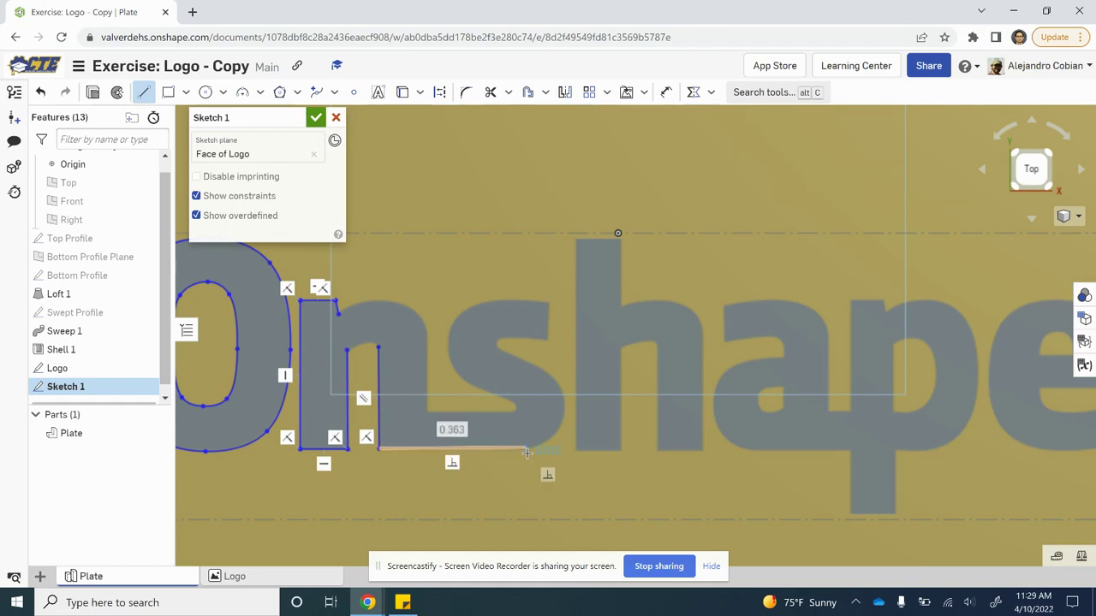
pyautogui.press('Escape')
# Draw a horizontal line about 0.218 in long inside the "n"–"s" gap and a vertical line about 0.192 in up the "n" outer side
pyautogui.press('l')
pyautogui.scroll(4, 523, 417)
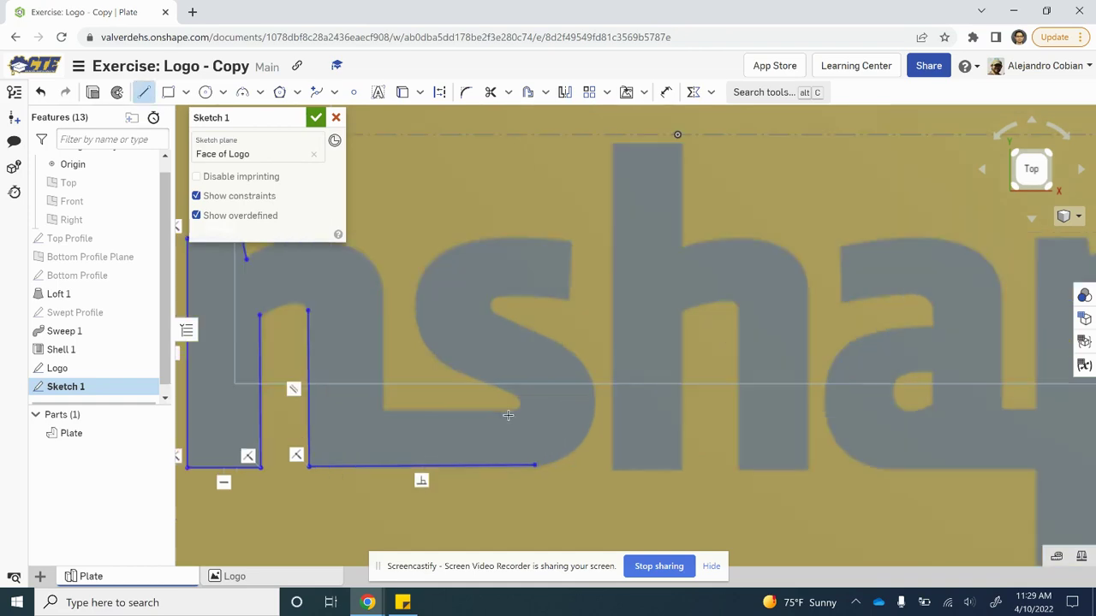
pyautogui.click(524, 407)
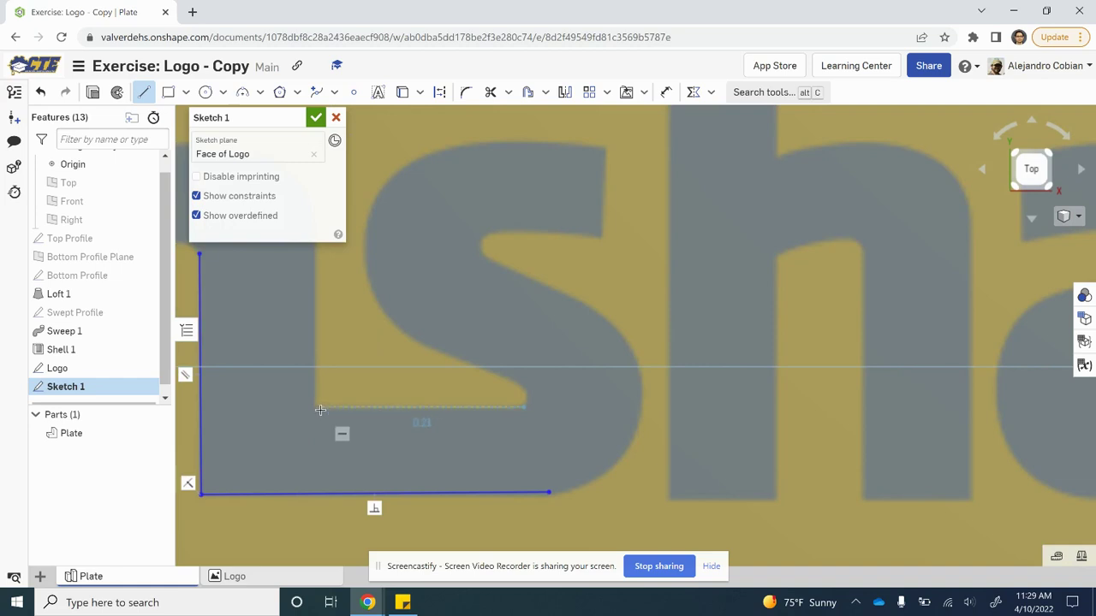
pyautogui.click(313, 407)
pyautogui.moveTo(313, 408); pyautogui.dragTo(417, 418, button='middle')
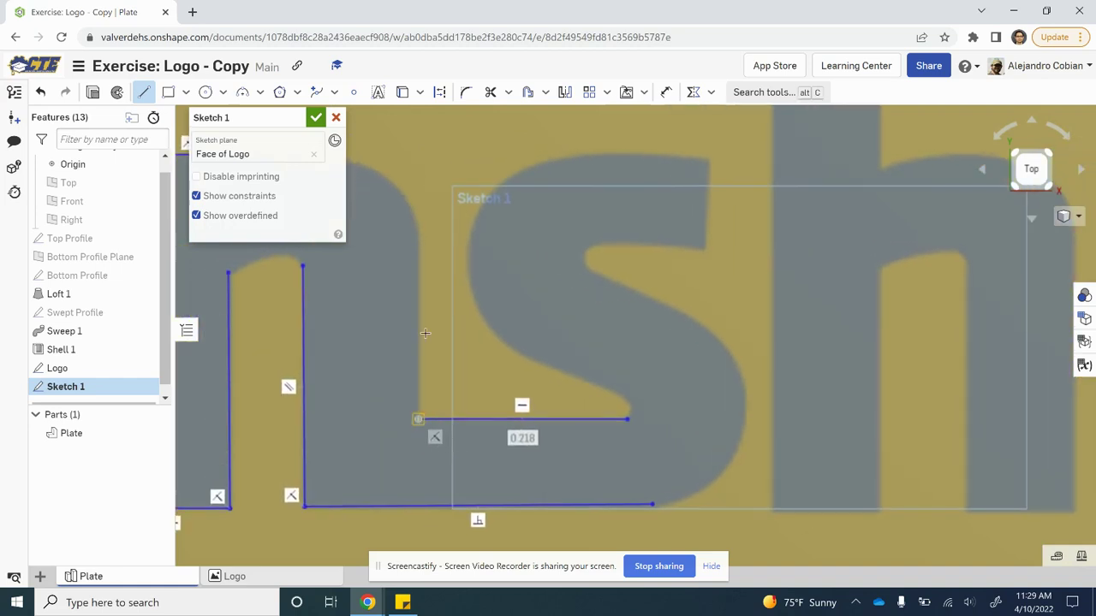
pyautogui.click(418, 237)
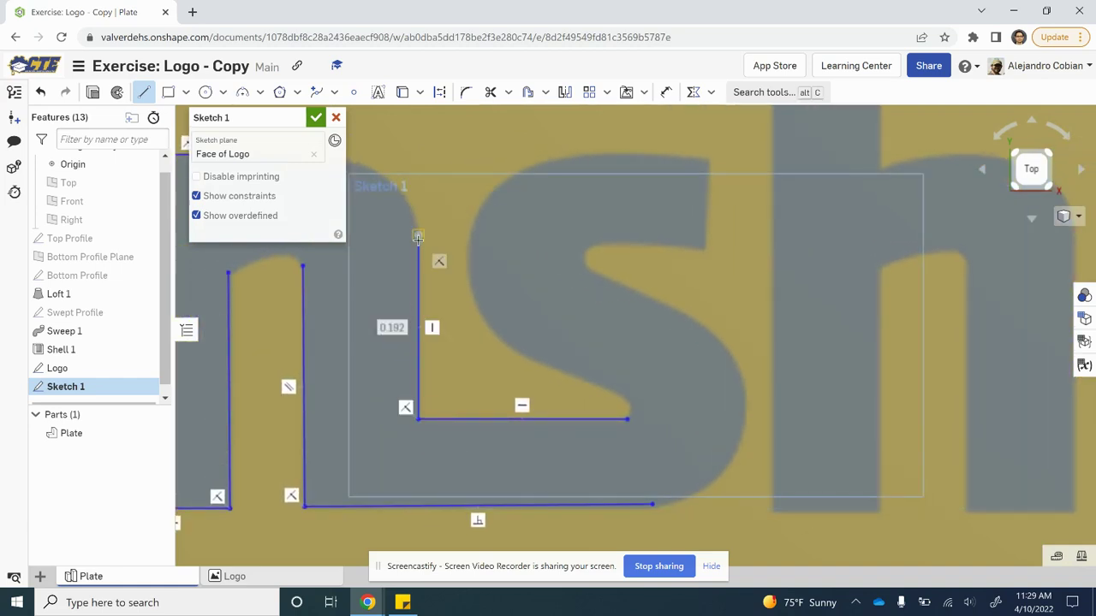
pyautogui.press('Escape')
# Draw a vertical line about 0.097 in long across the upper end of the "s"
pyautogui.press('l')
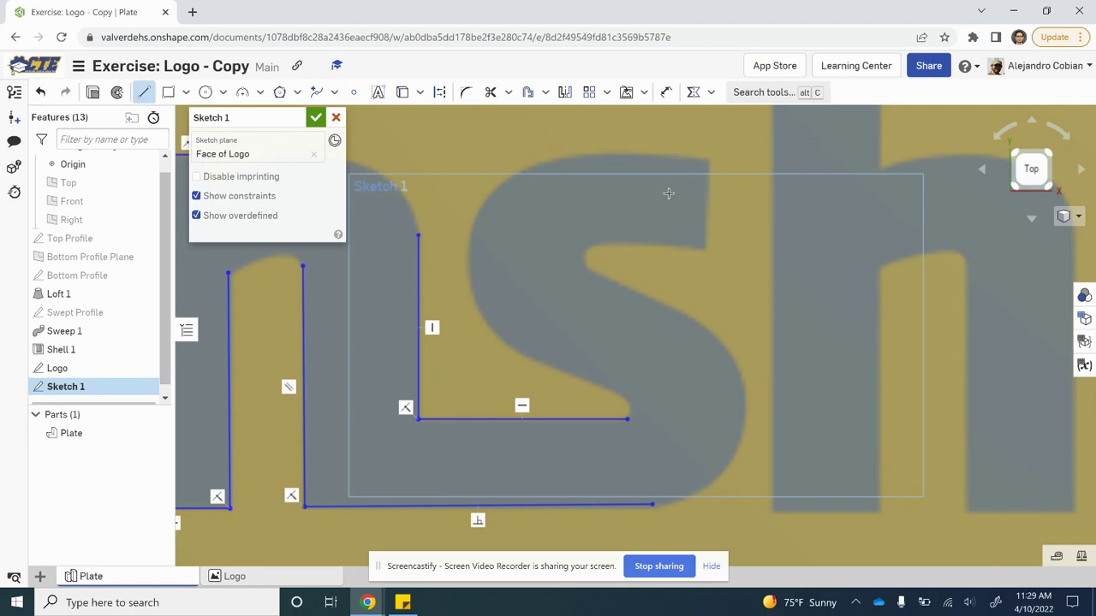
pyautogui.click(709, 159)
pyautogui.click(707, 250)
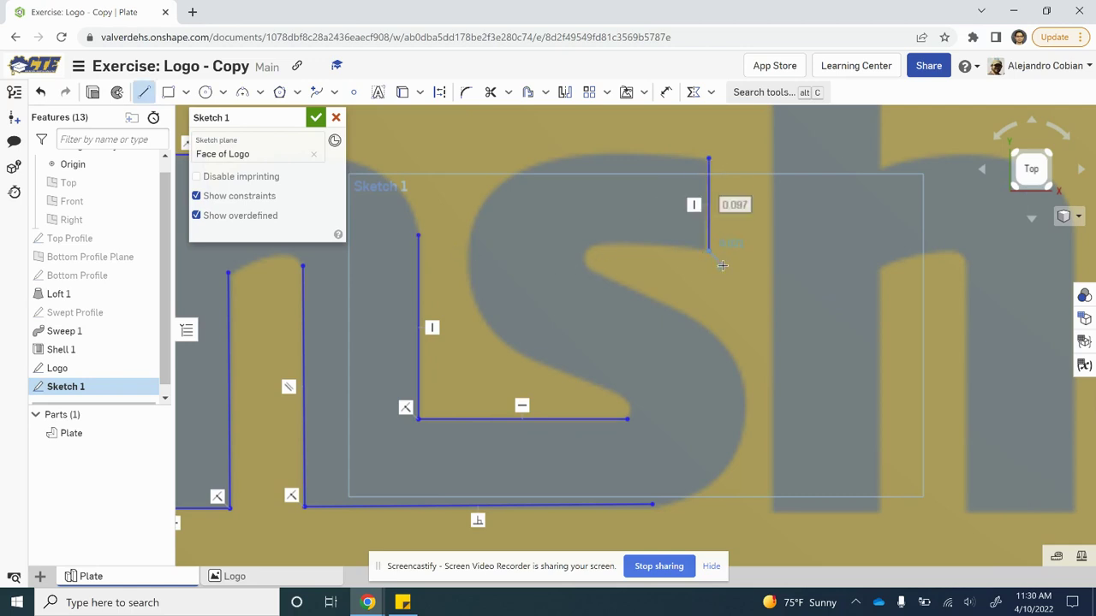
pyautogui.press('Escape')
# Add two-point splines for the "n" arch: notch to the outer side line, and between the inner ends of the two stems
pyautogui.moveTo(426, 353); pyautogui.dragTo(711, 352, button='middle')
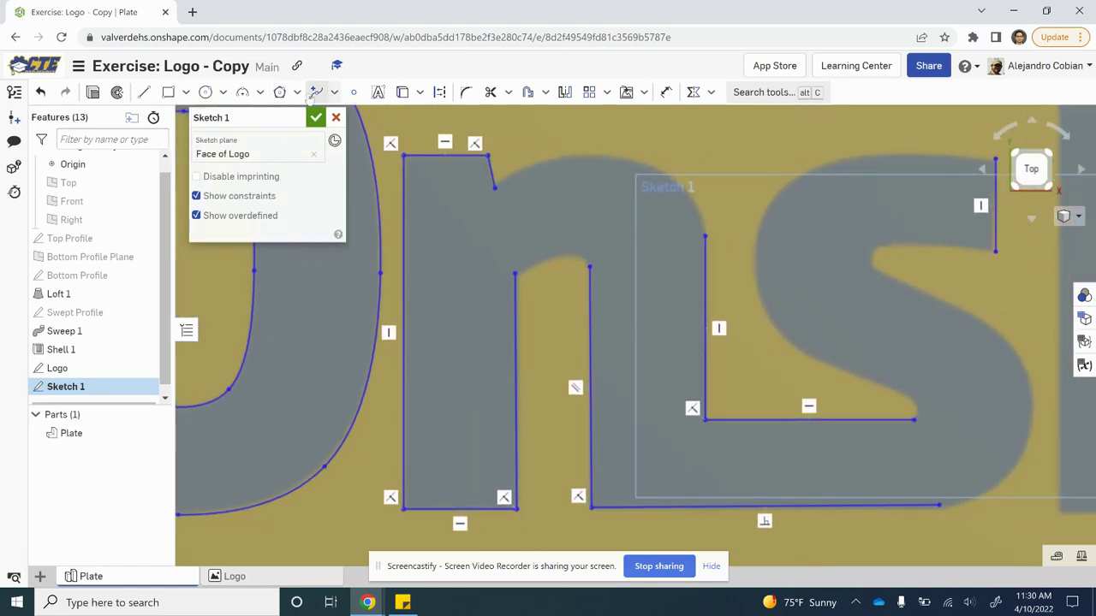
pyautogui.click(334, 93)
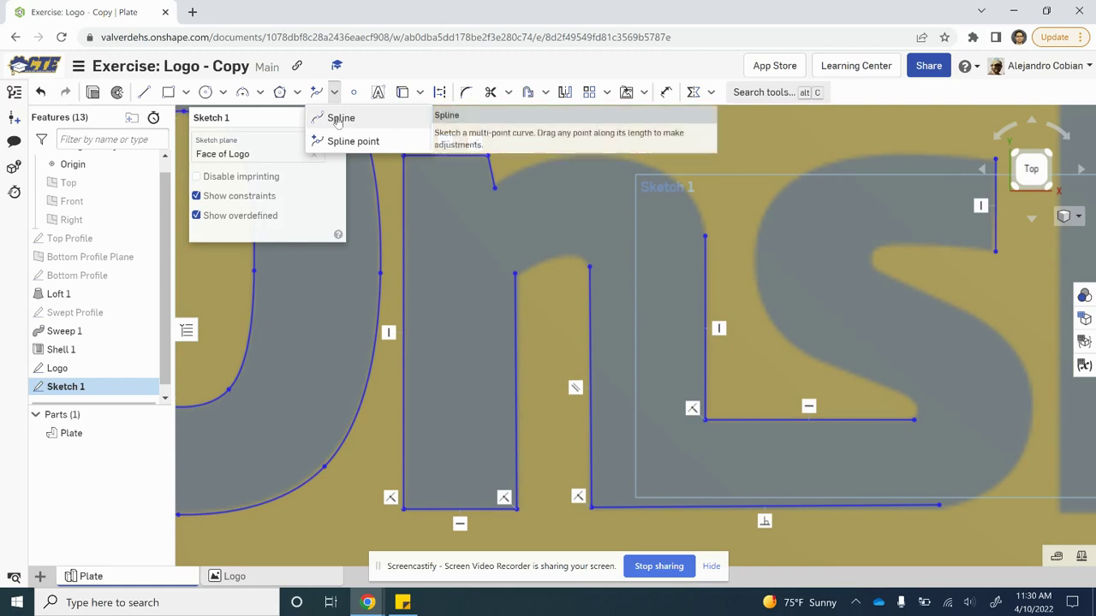
pyautogui.click(341, 119)
pyautogui.click(494, 186)
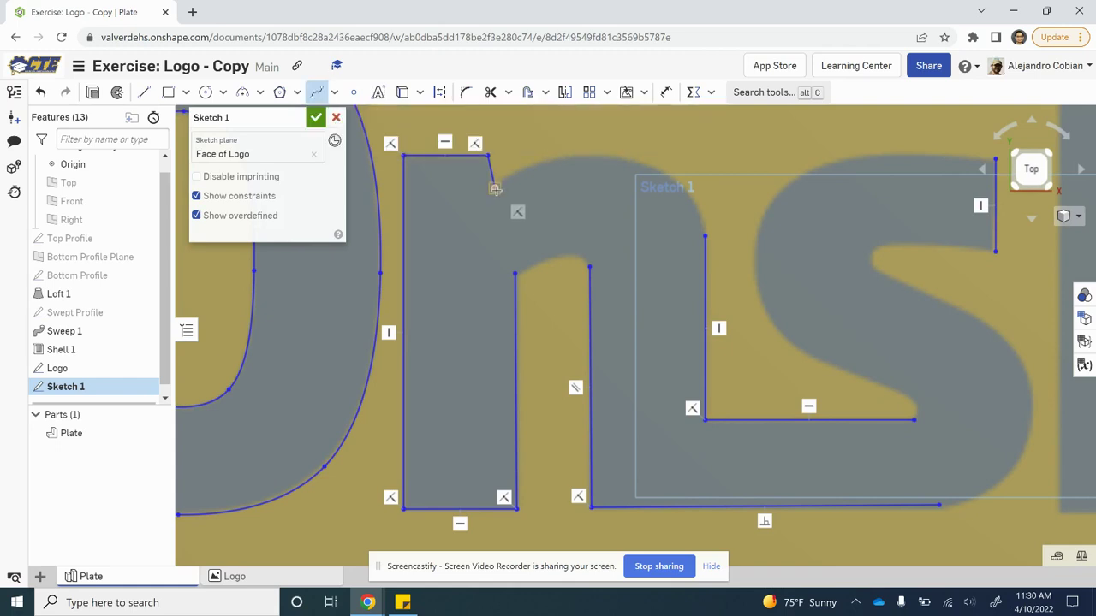
pyautogui.doubleClick(705, 236)
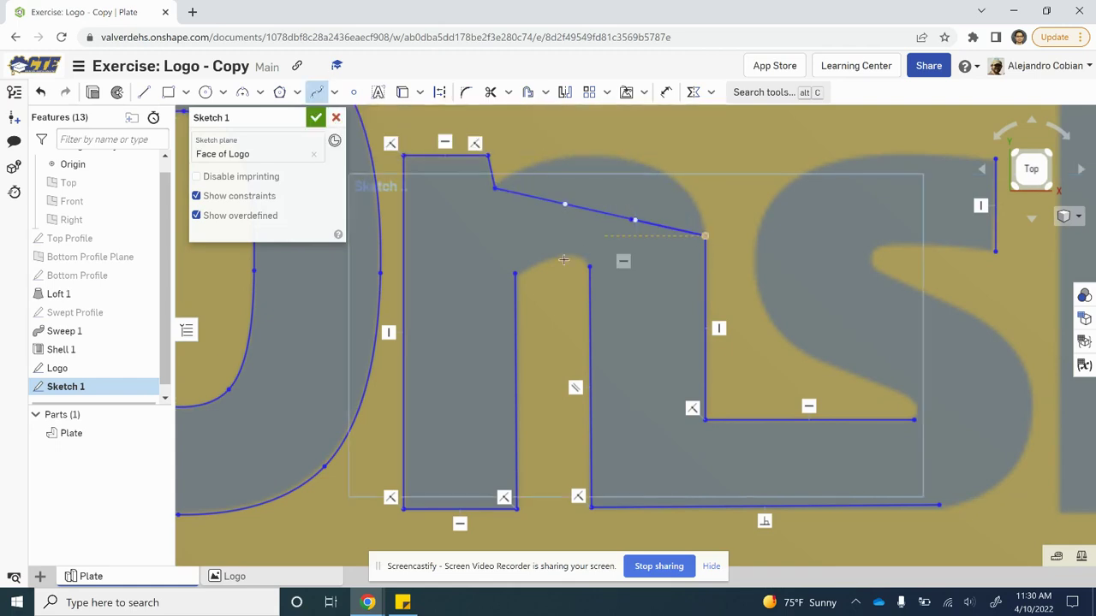
pyautogui.click(514, 274)
pyautogui.click(589, 268)
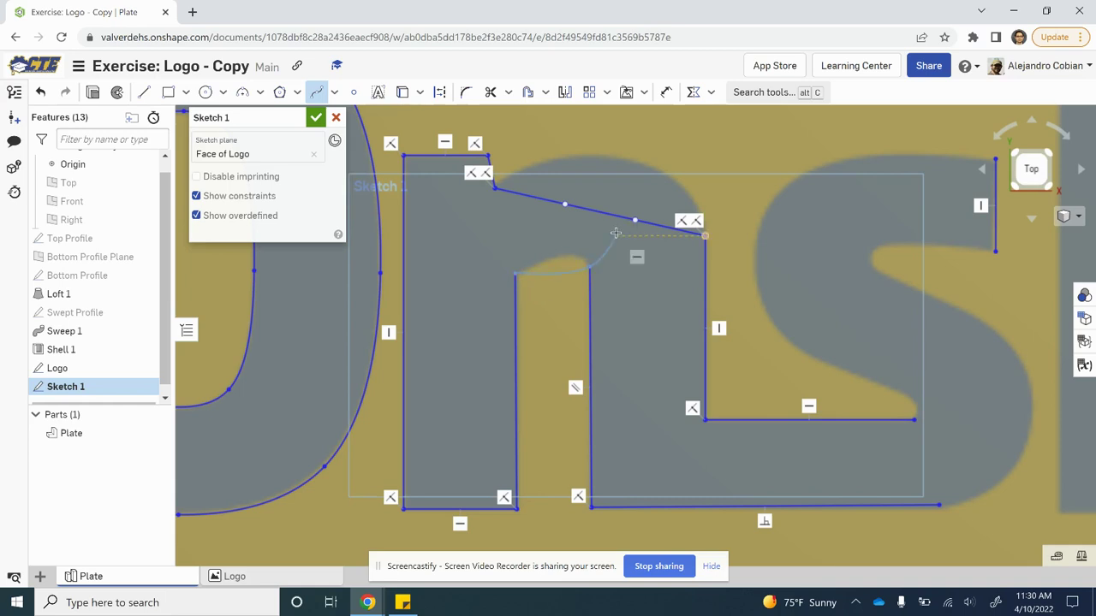
pyautogui.press('Escape')
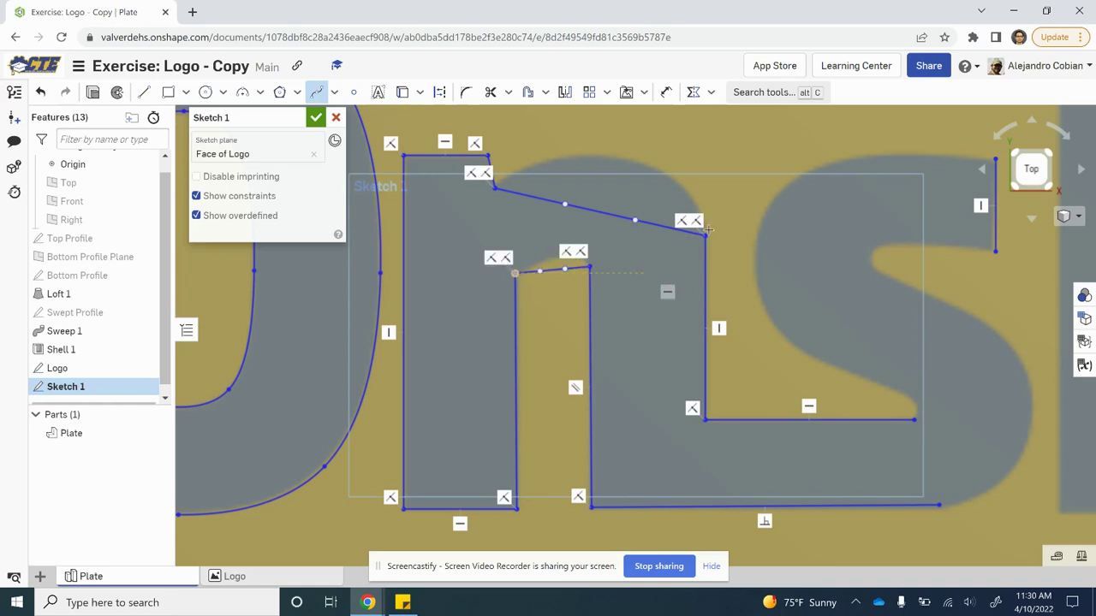
# Draw a spline along the left edge of the "s" from its upper end line to the end of the horizontal gap line
pyautogui.click(997, 159)
pyautogui.click(752, 250)
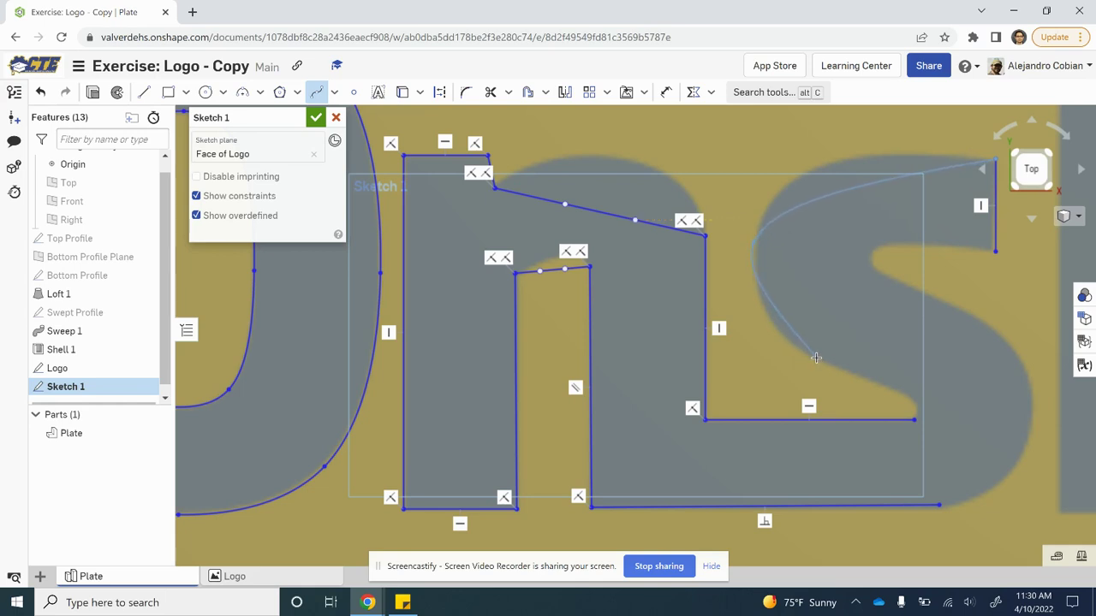
pyautogui.click(816, 358)
pyautogui.click(914, 421)
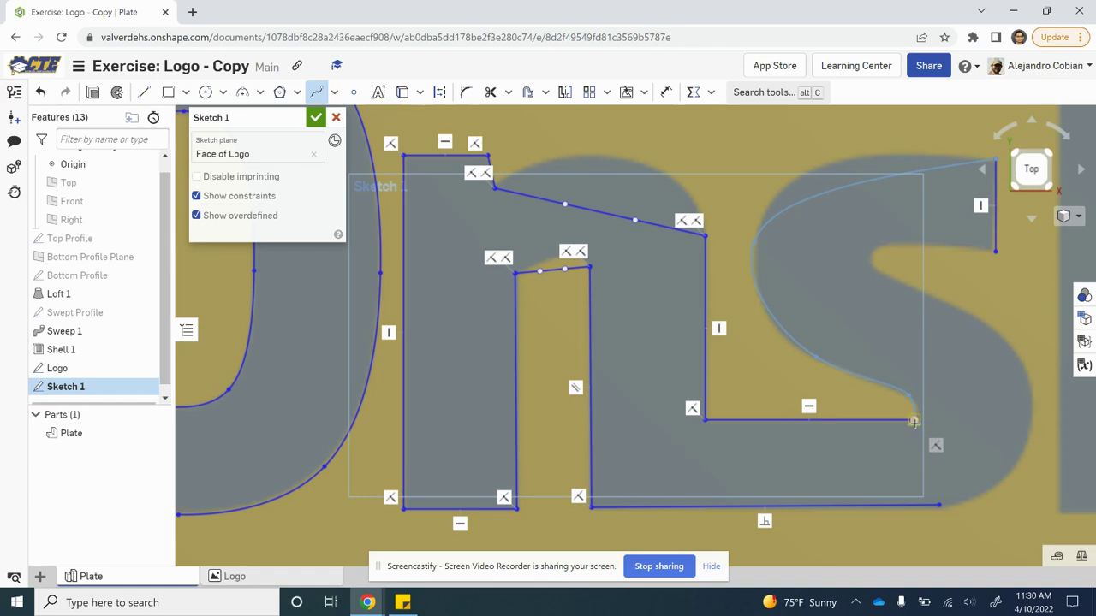
pyautogui.press('Escape')
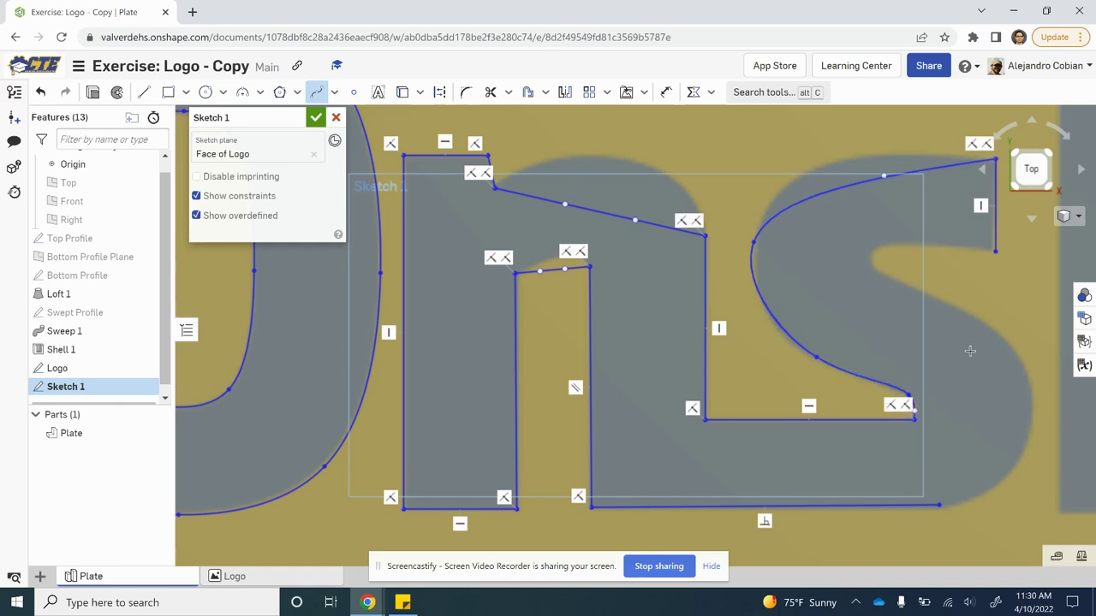
# Draw a spline from the lower point of the "s" end line around its inner notch and right edge to the bottom line's end
pyautogui.click(997, 250)
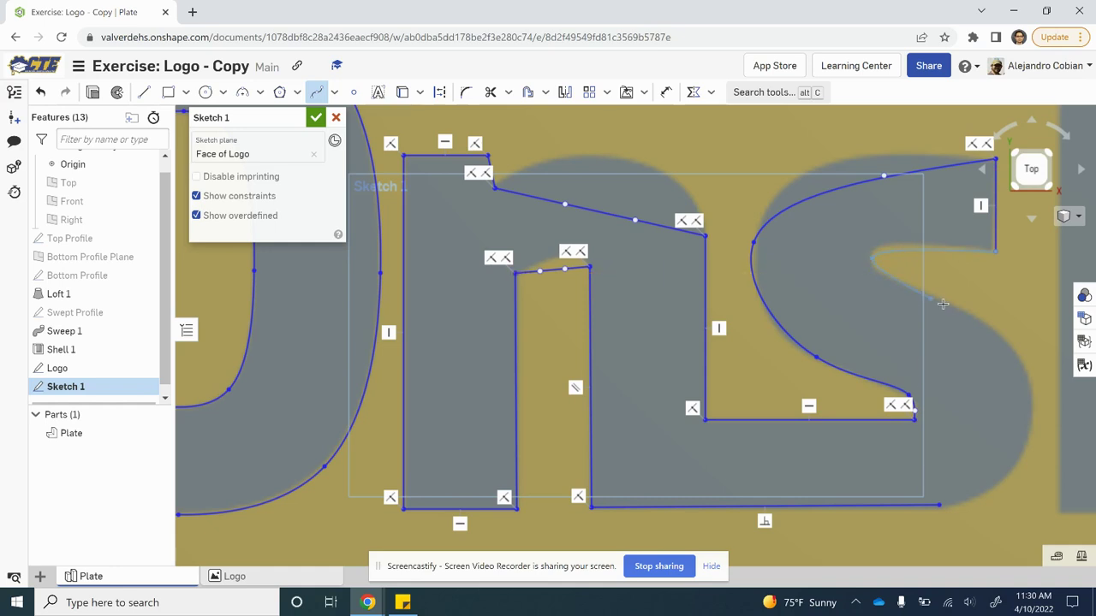
pyautogui.press('Escape')
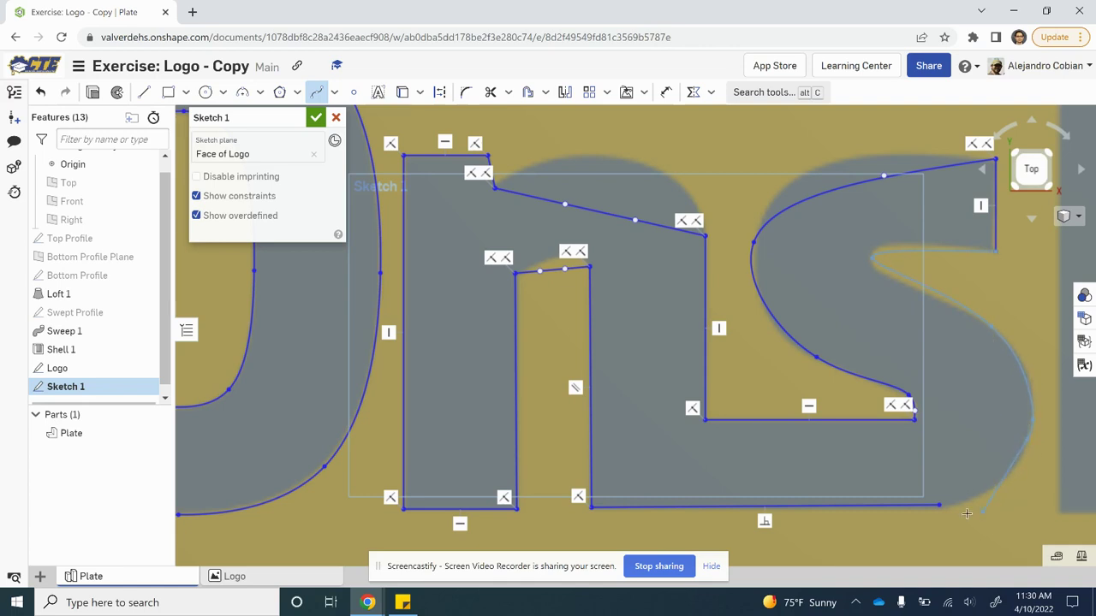
pyautogui.click(941, 507)
pyautogui.press('Escape')
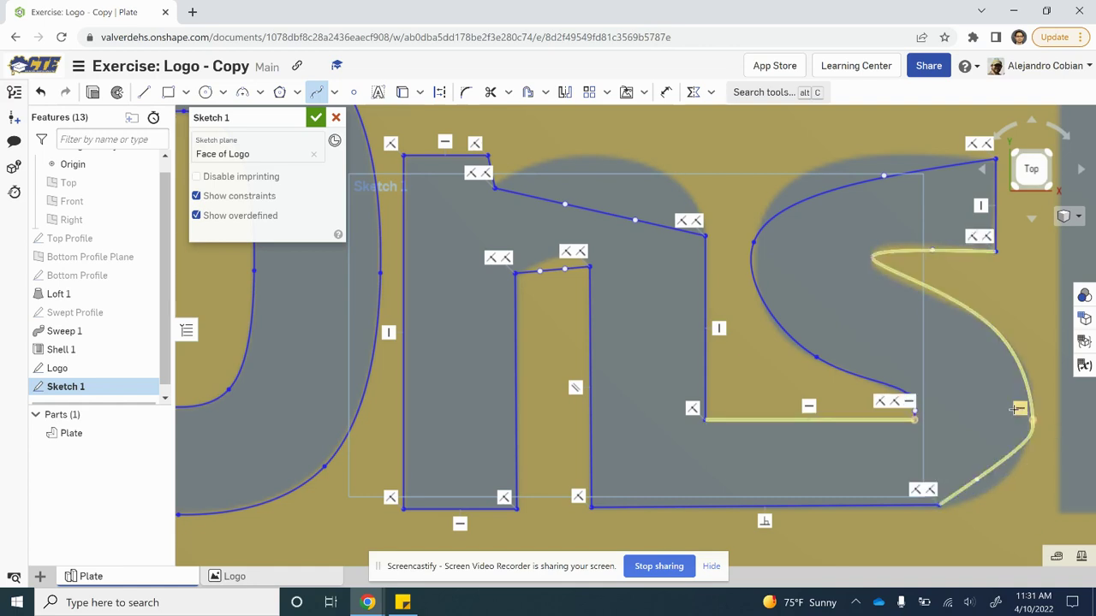
# Delete the horizontal constraint linking the right "s" spline's point to the gap line
pyautogui.press('Escape')
pyautogui.click(1019, 409)
pyautogui.press('Delete')
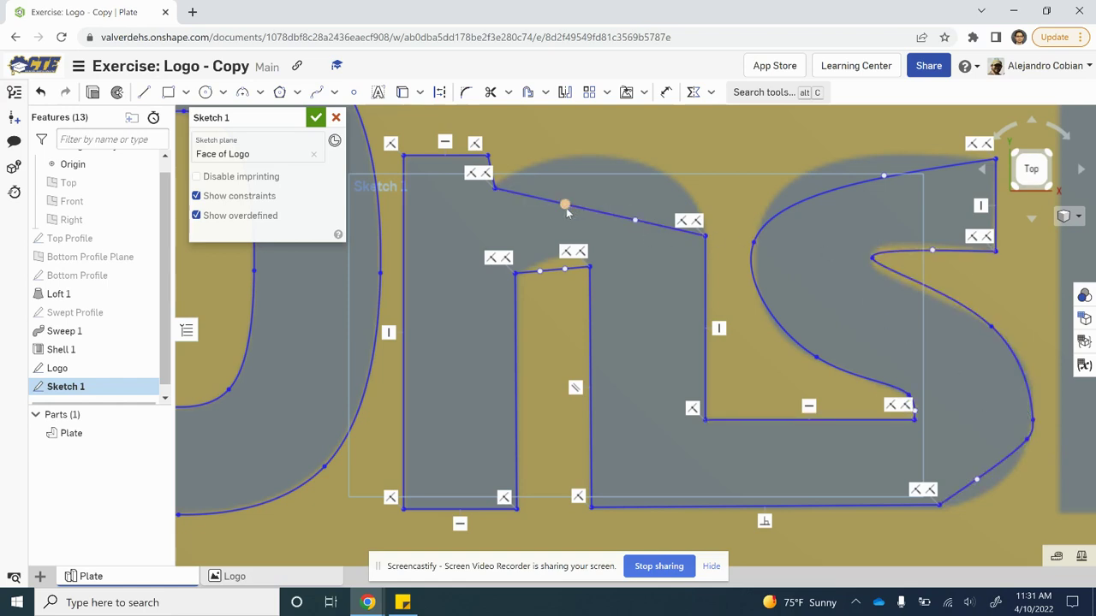
# Pull the handles of both "n" arch splines upward so they follow the outer and inner curves of the arch
pyautogui.moveTo(565, 204); pyautogui.dragTo(593, 110)
pyautogui.moveTo(642, 208); pyautogui.dragTo(695, 183)
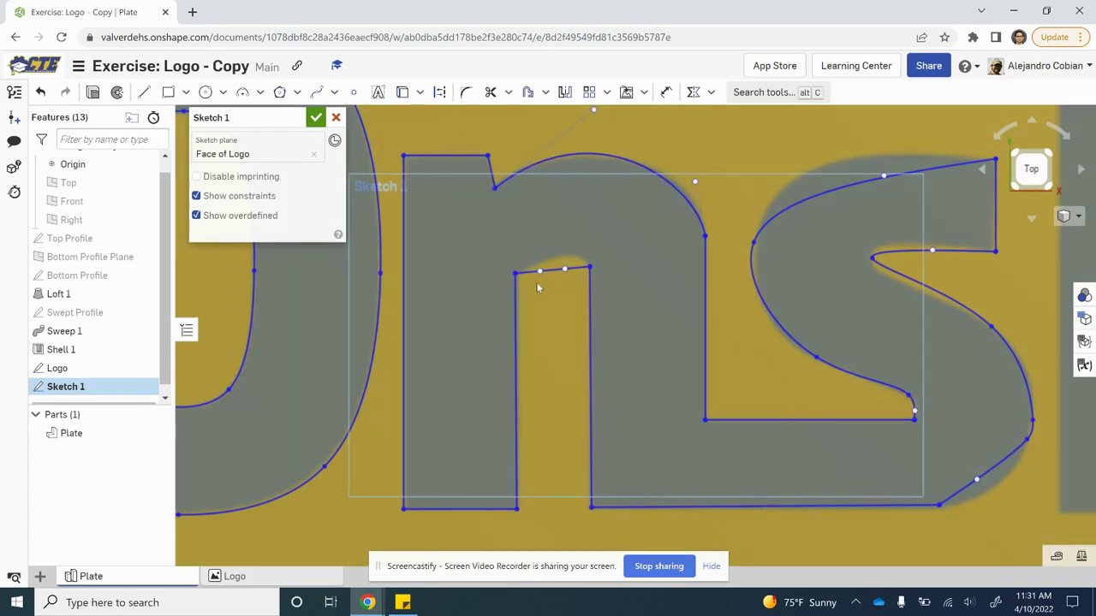
pyautogui.moveTo(539, 272); pyautogui.dragTo(576, 251)
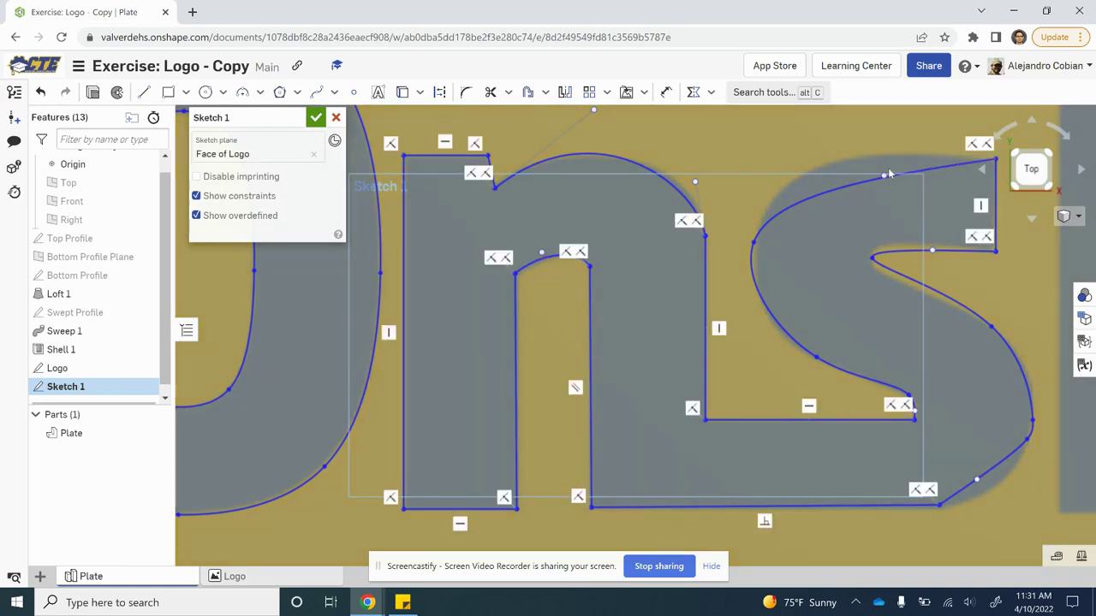
# Adjust the handles and points of the "s" splines so they follow its top, inner notch, right side and lower curve
pyautogui.moveTo(884, 178); pyautogui.dragTo(830, 142)
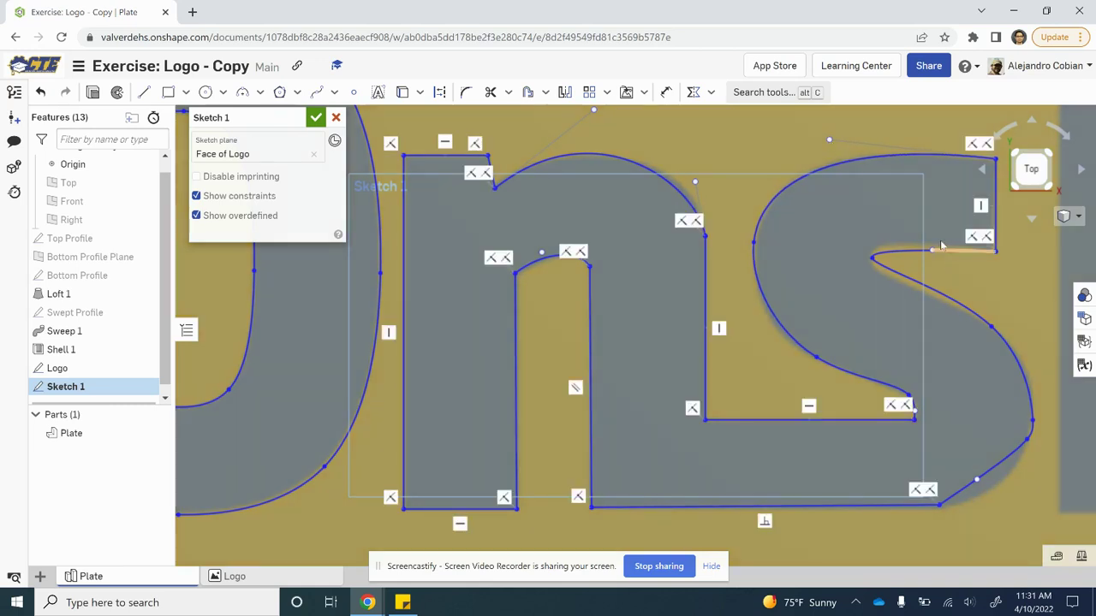
pyautogui.moveTo(931, 250); pyautogui.dragTo(908, 243)
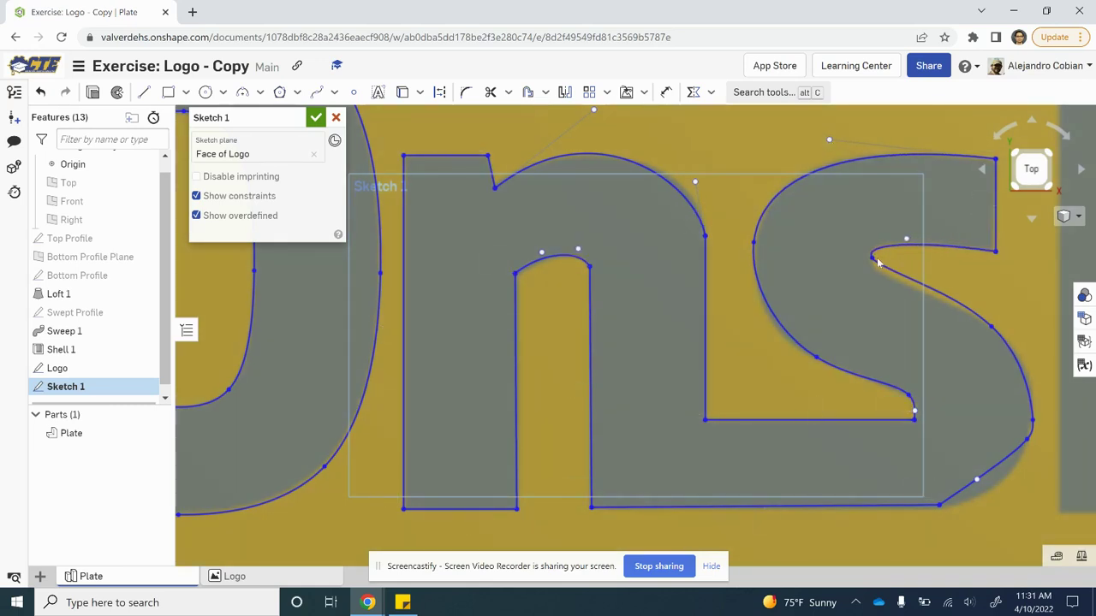
pyautogui.moveTo(992, 326); pyautogui.dragTo(1004, 340)
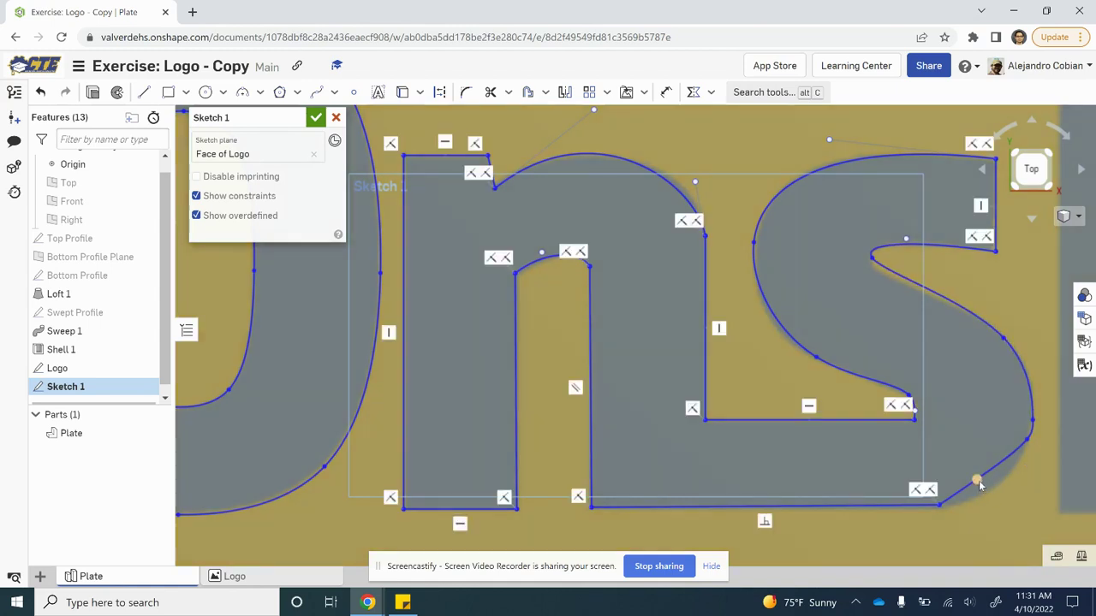
pyautogui.moveTo(978, 481); pyautogui.dragTo(993, 502)
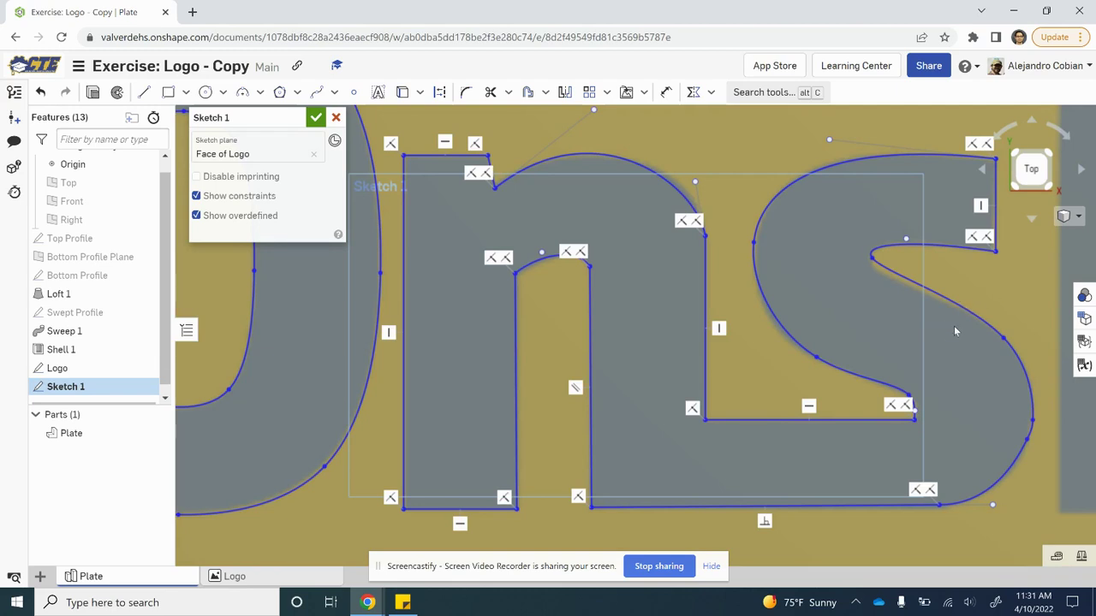
pyautogui.moveTo(873, 261); pyautogui.dragTo(867, 264)
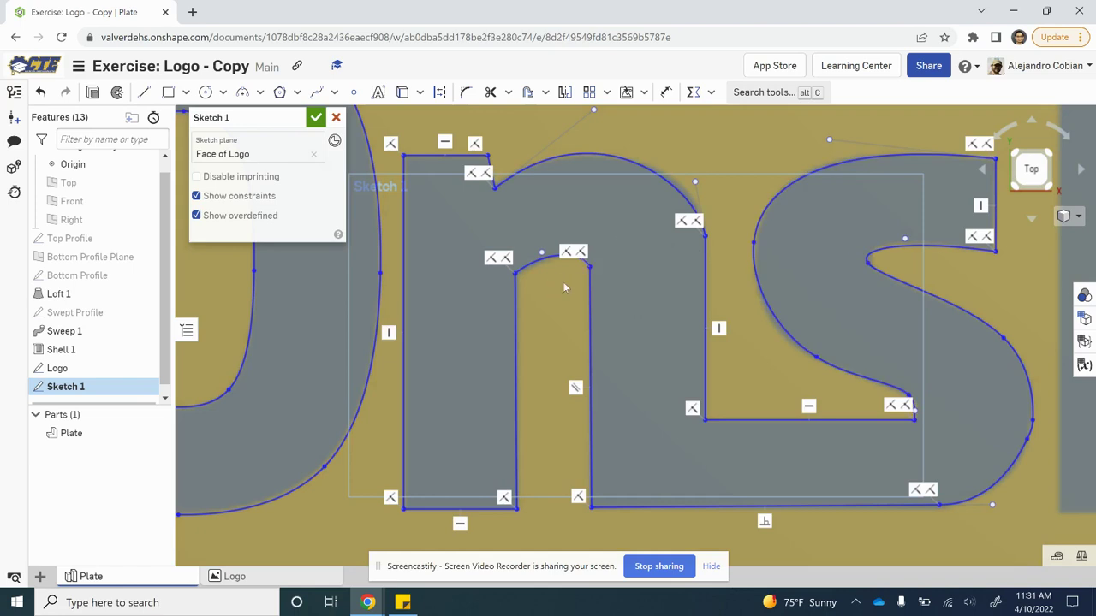
# Make the right "s" spline tangent to the bottom line and the inner arch spline tangent to the "n" right stem's inner line
pyautogui.click(710, 93)
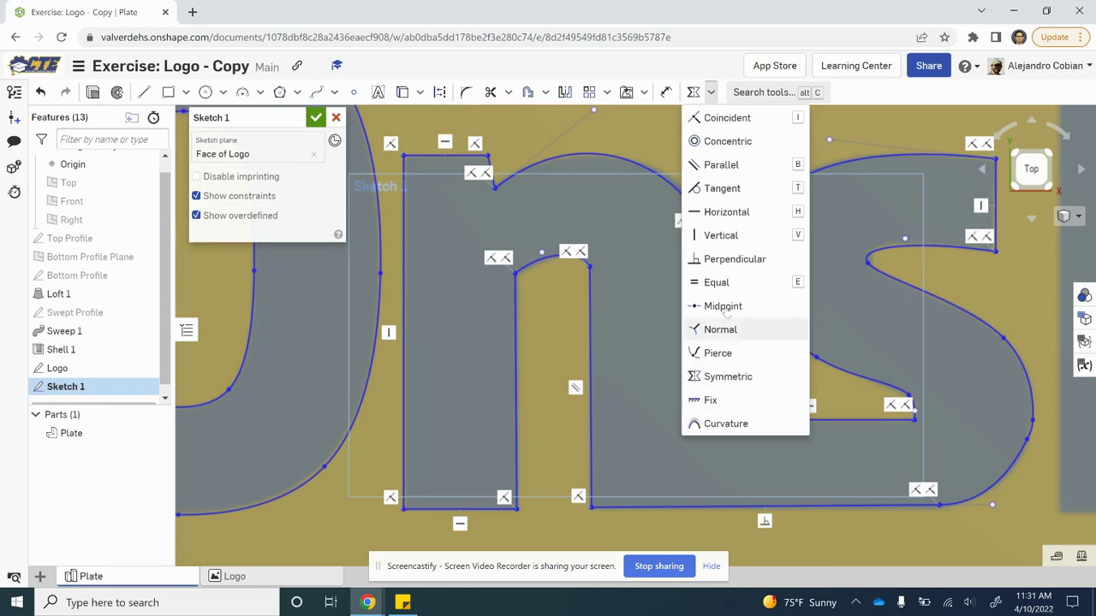
pyautogui.click(711, 187)
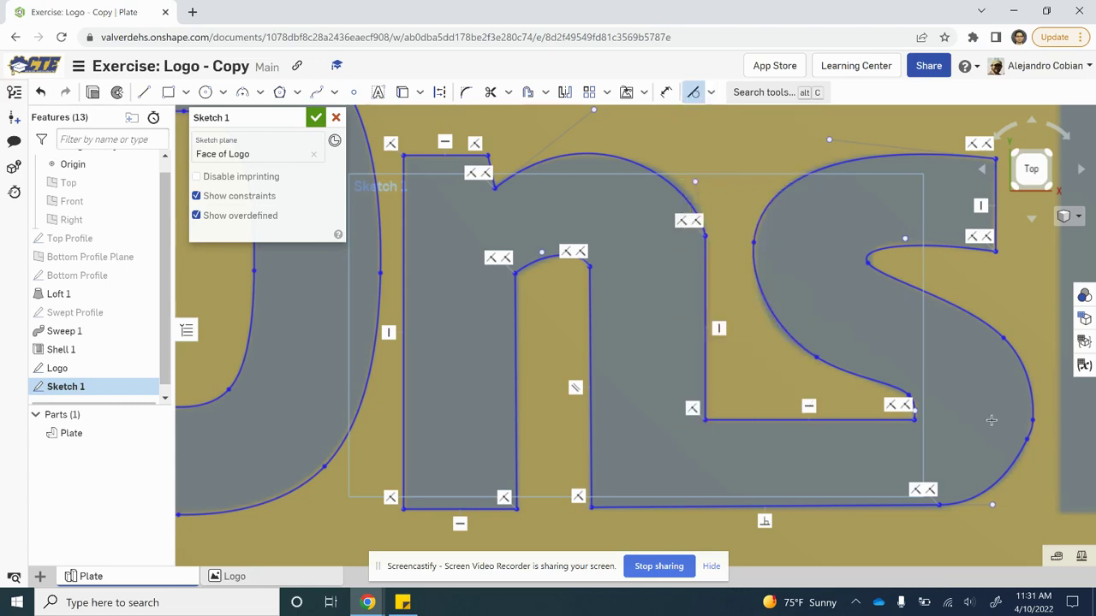
pyautogui.click(888, 507)
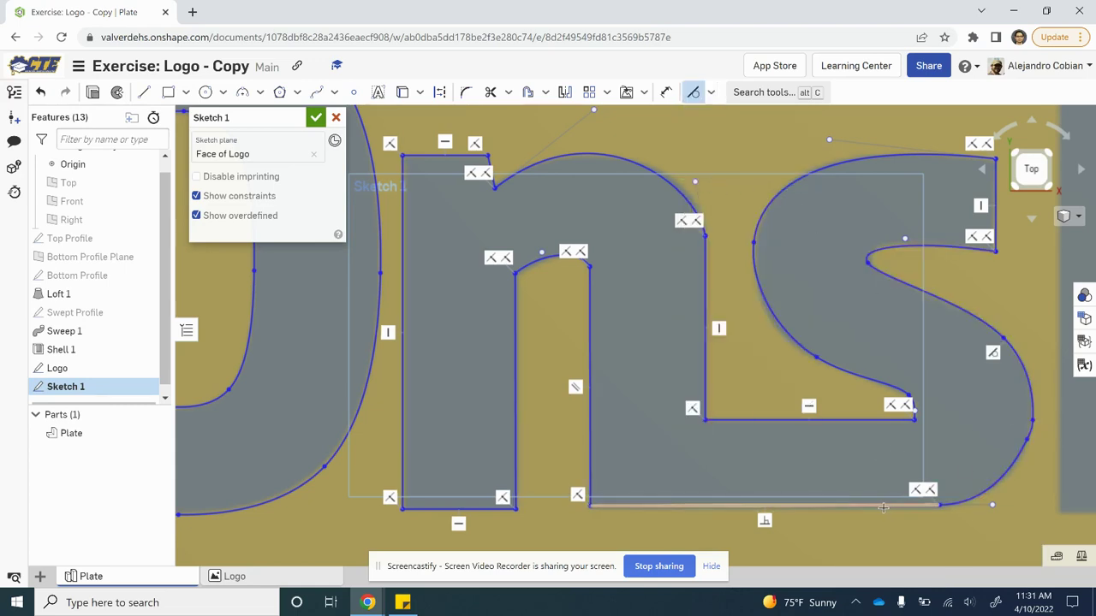
pyautogui.click(551, 255)
pyautogui.click(588, 293)
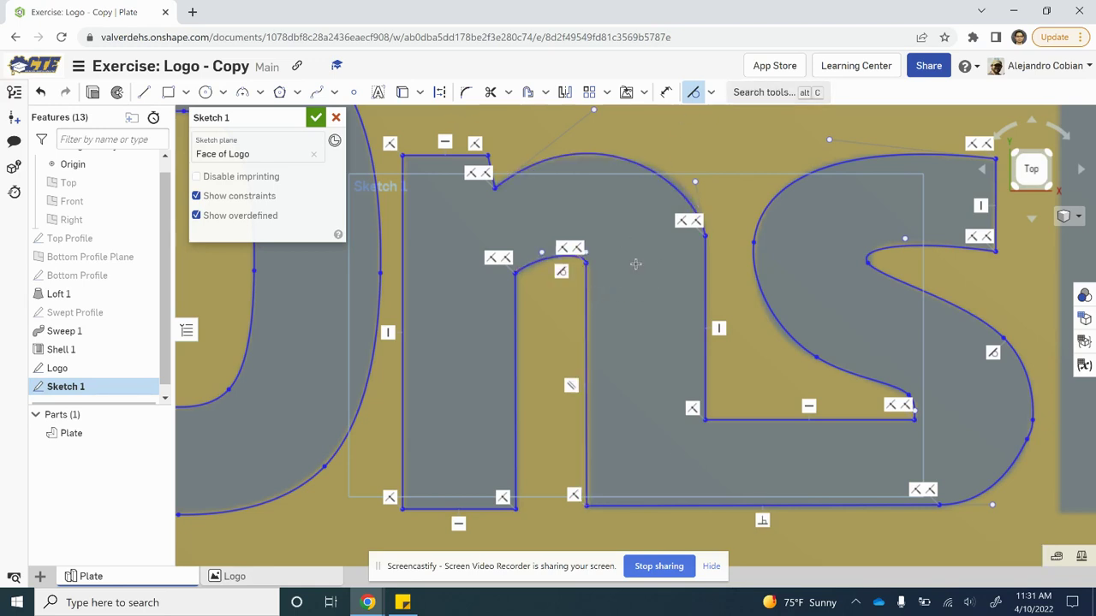
# Read the step 7 instructions for tracing the "h" on the Onshape learning page, and return to the sketch
pyautogui.hotkey('alt', 'Tab')
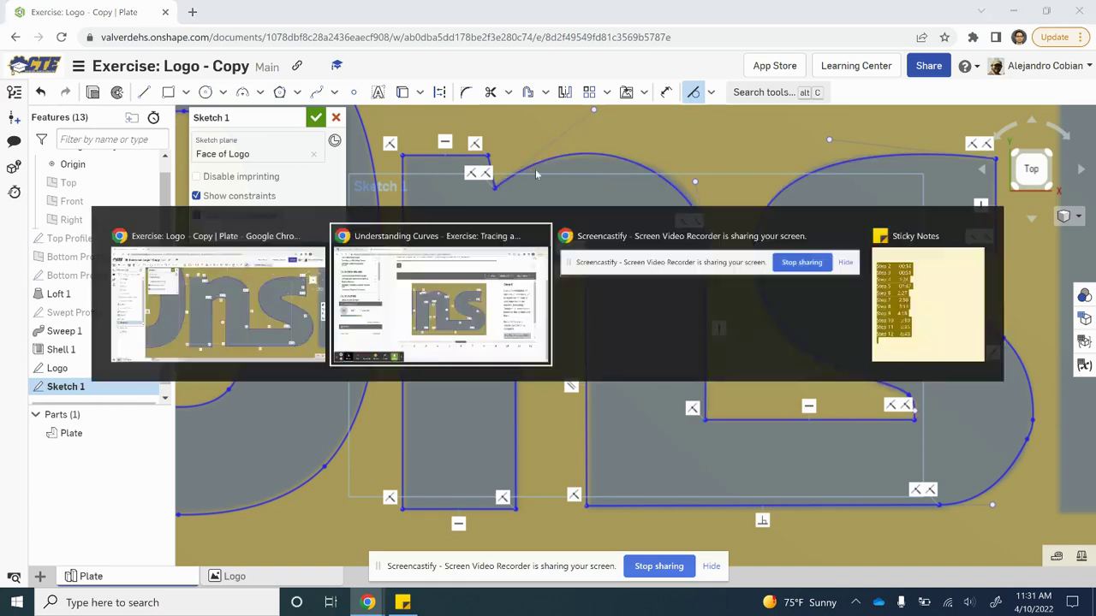
pyautogui.click(35, 550)
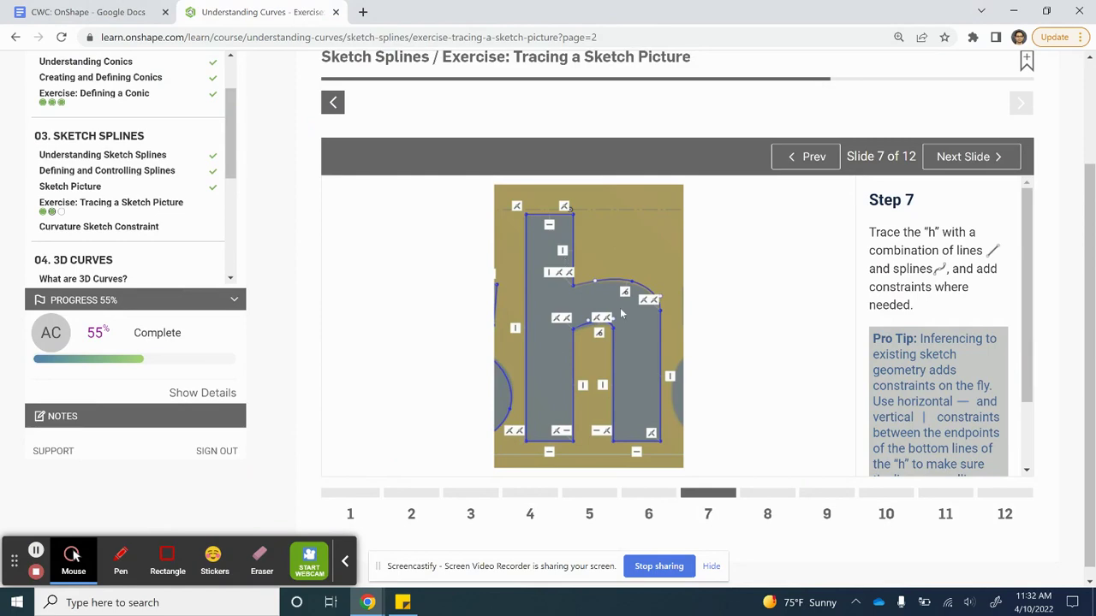
pyautogui.hotkey('alt', 'Tab')
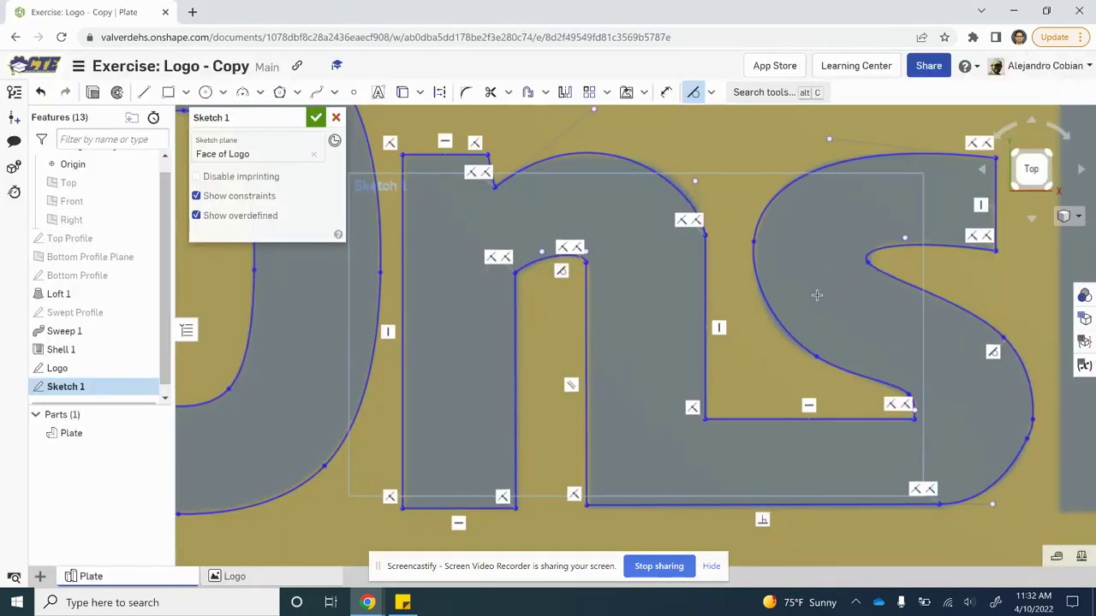
# Trace the "h" left stem's upper right edge, top, left side and bottom with connected lines, about 0.117 in wide, aligning the bottom corner
pyautogui.moveTo(817, 295); pyautogui.dragTo(241, 353, button='middle')
pyautogui.scroll(-2, 590, 248)
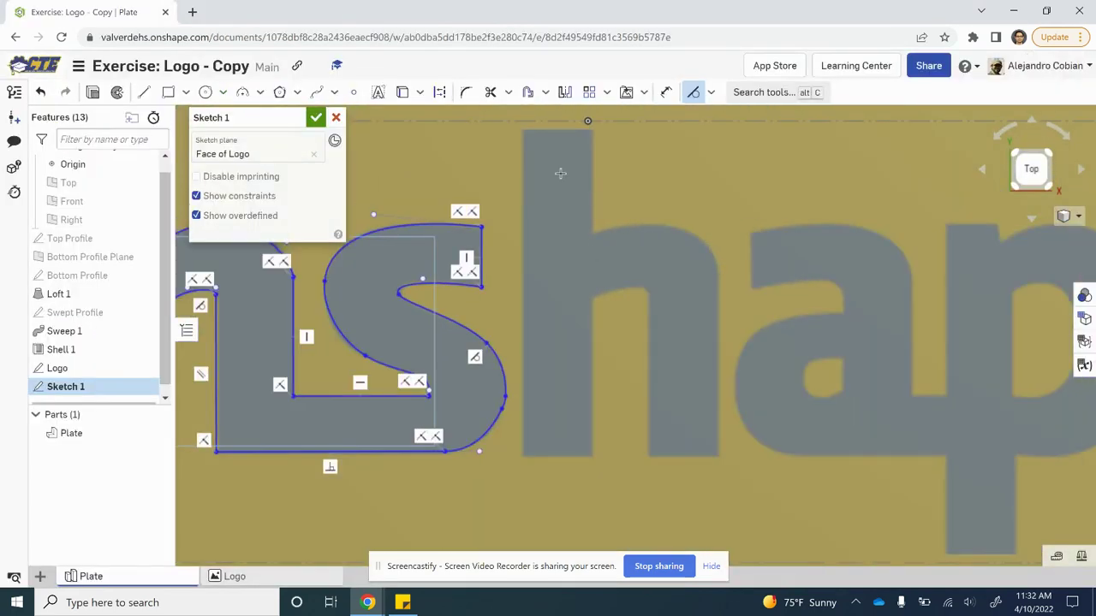
pyautogui.click(144, 91)
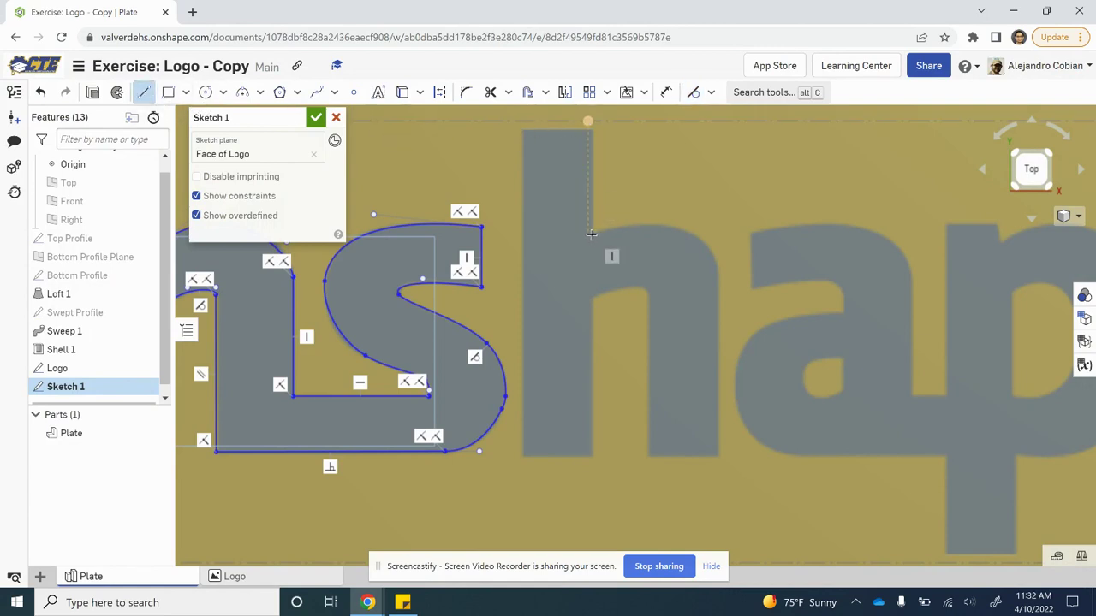
pyautogui.click(591, 130)
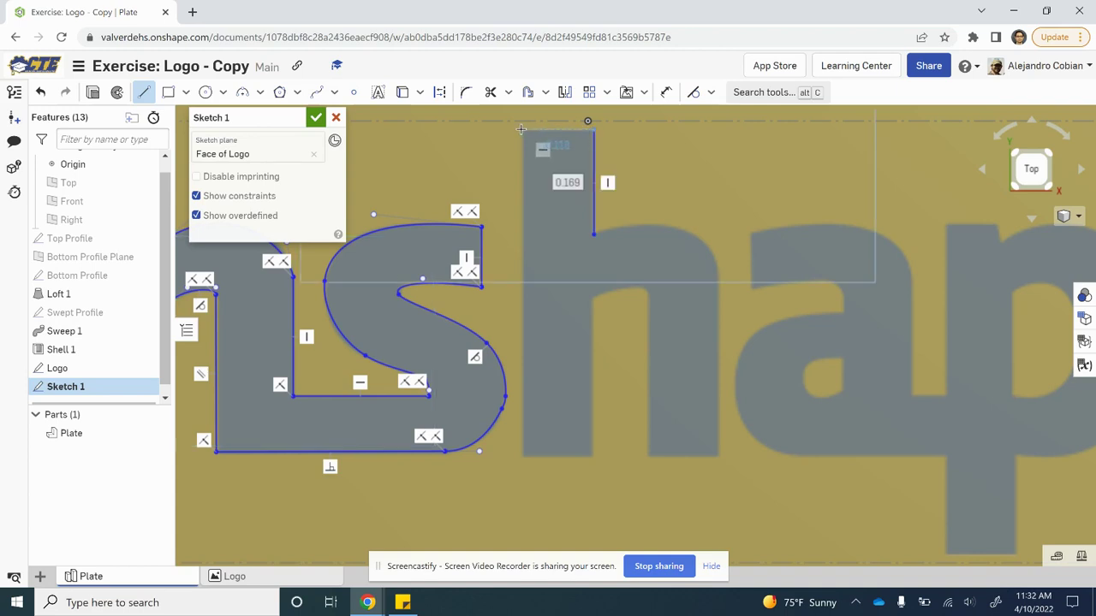
pyautogui.click(520, 130)
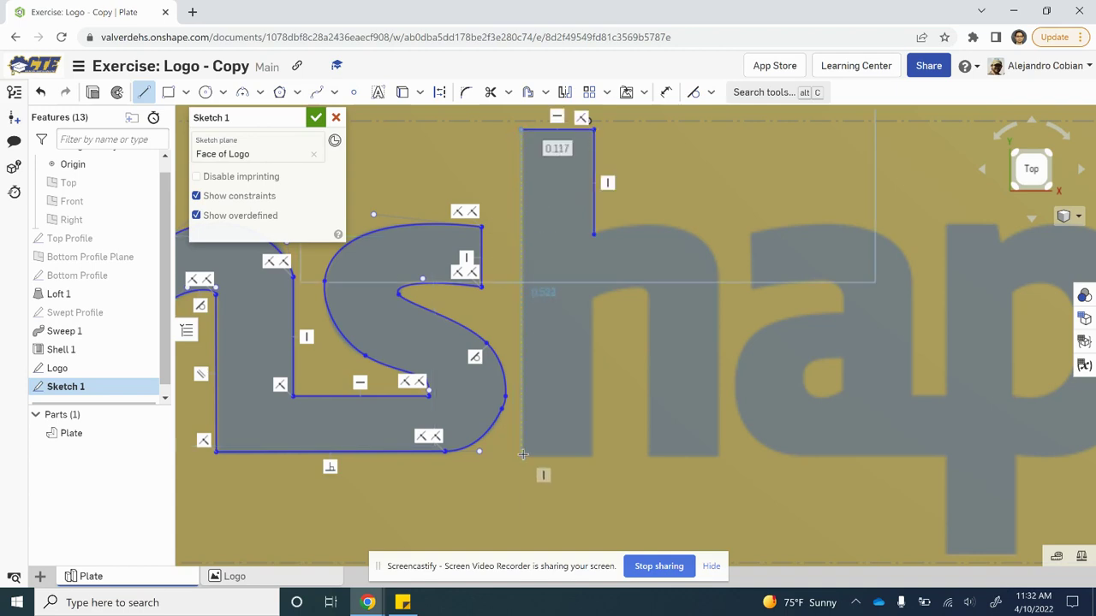
pyautogui.click(520, 454)
pyautogui.click(587, 454)
pyautogui.press('Escape')
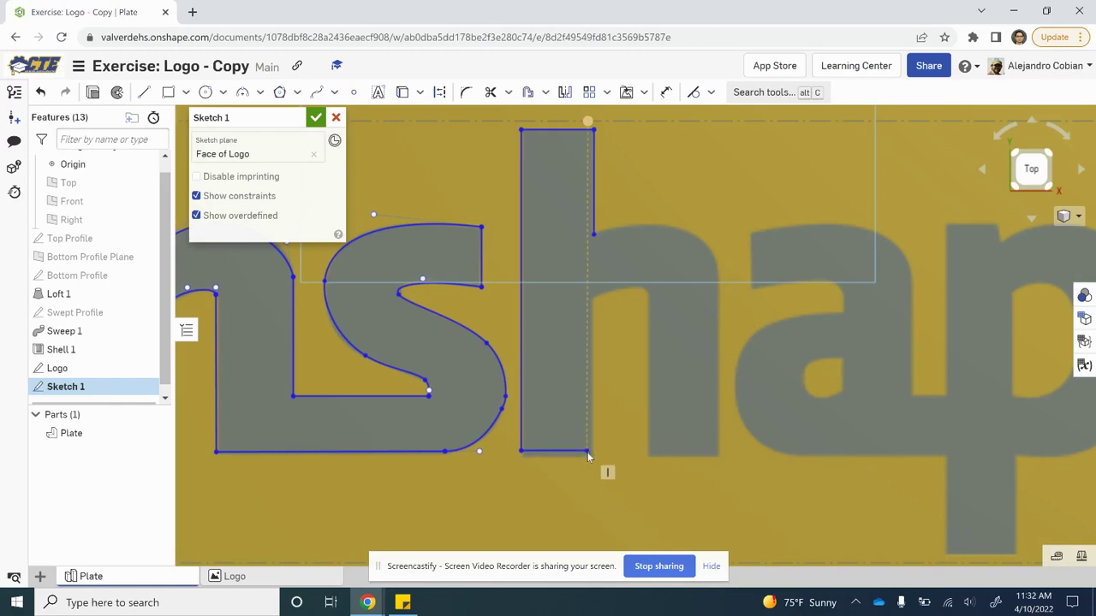
pyautogui.moveTo(587, 455); pyautogui.dragTo(593, 457)
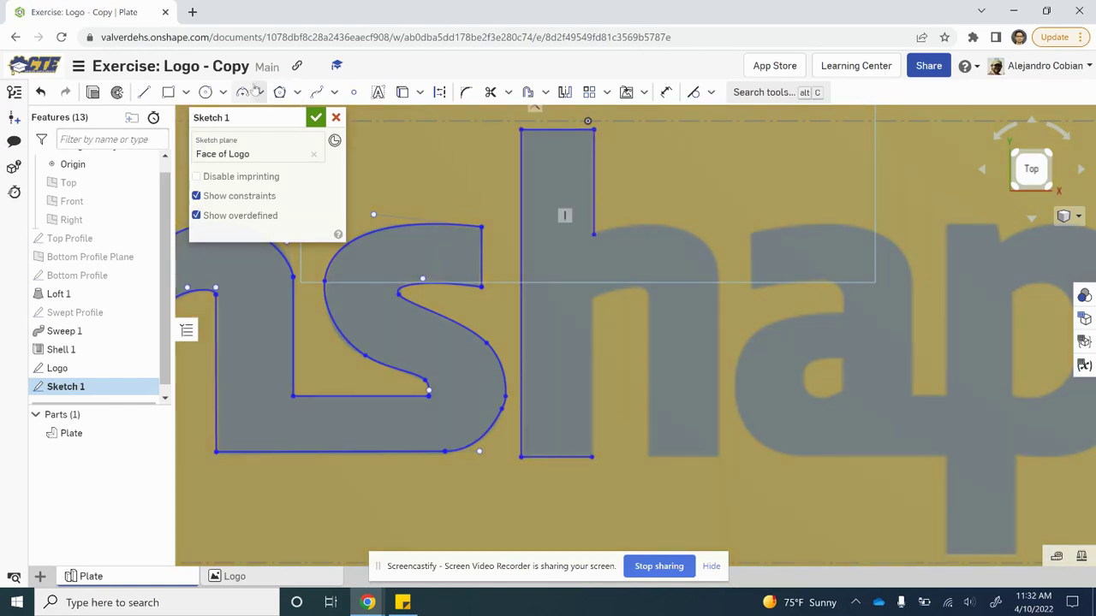
# Draw a vertical line from the left stem's bottom right corner up to the start of the "h" inner arch
pyautogui.press('l')
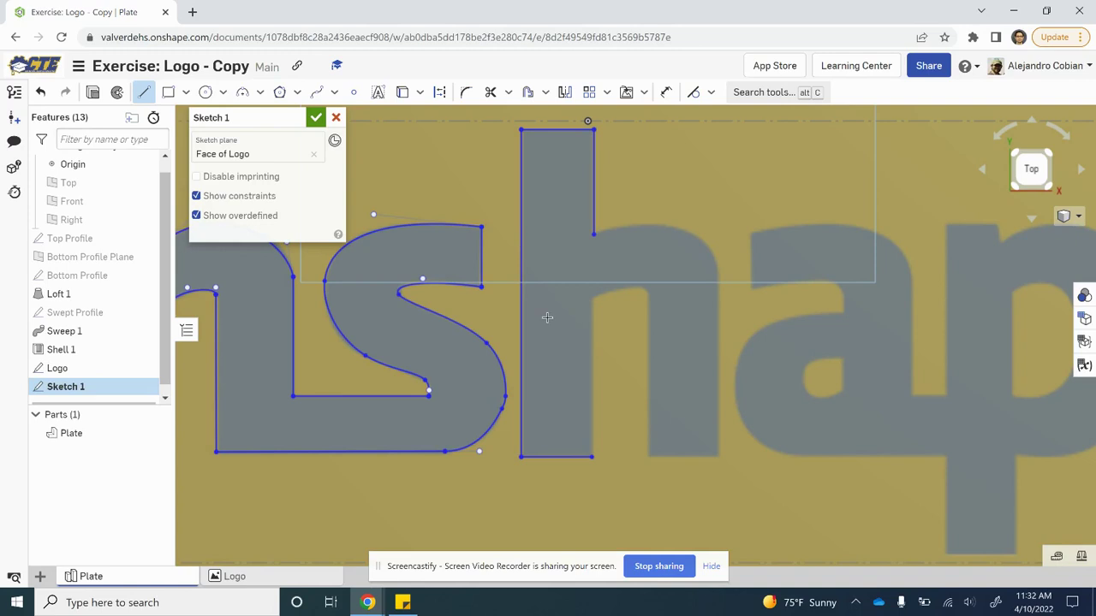
pyautogui.click(598, 459)
pyautogui.click(595, 299)
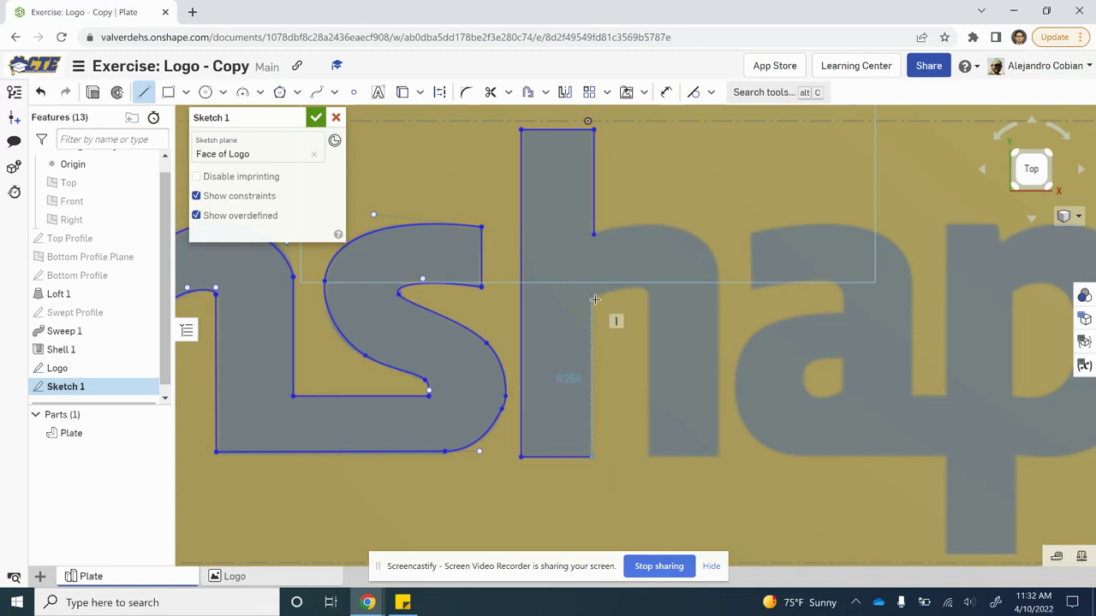
pyautogui.press('Escape')
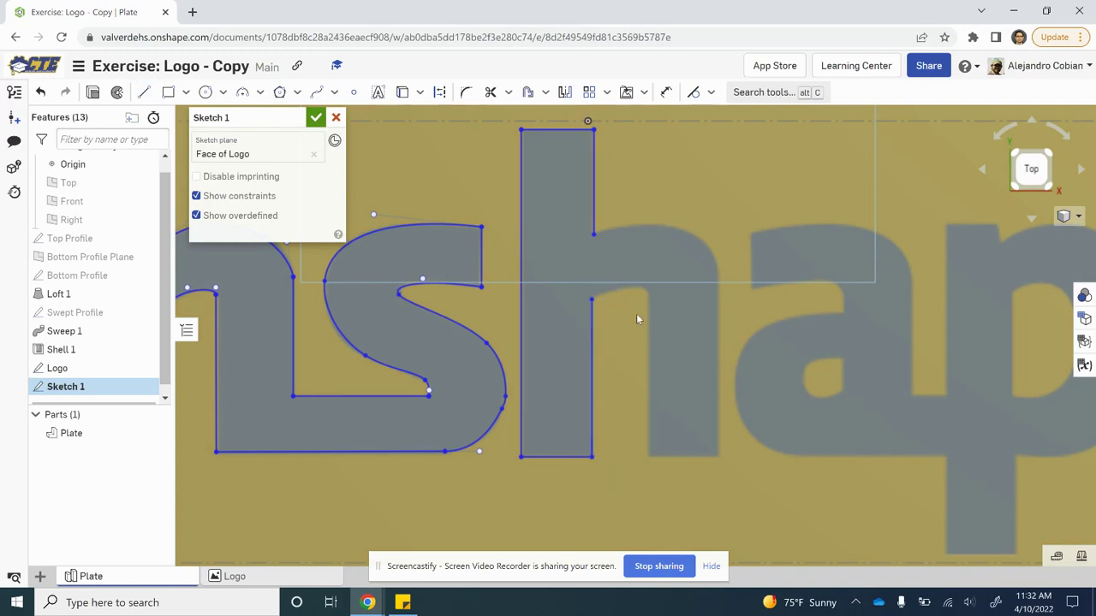
# Trace the "h" right leg with an inner vertical line about 0.262 in, a bottom line about 0.115 in and an outer vertical line
pyautogui.press('l')
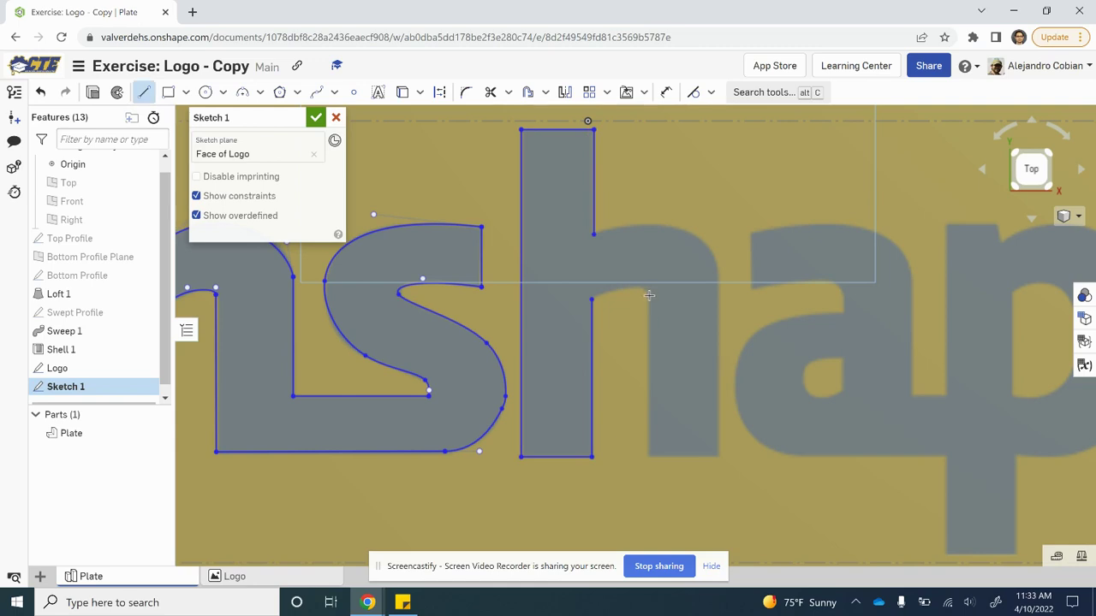
pyautogui.click(649, 295)
pyautogui.click(648, 456)
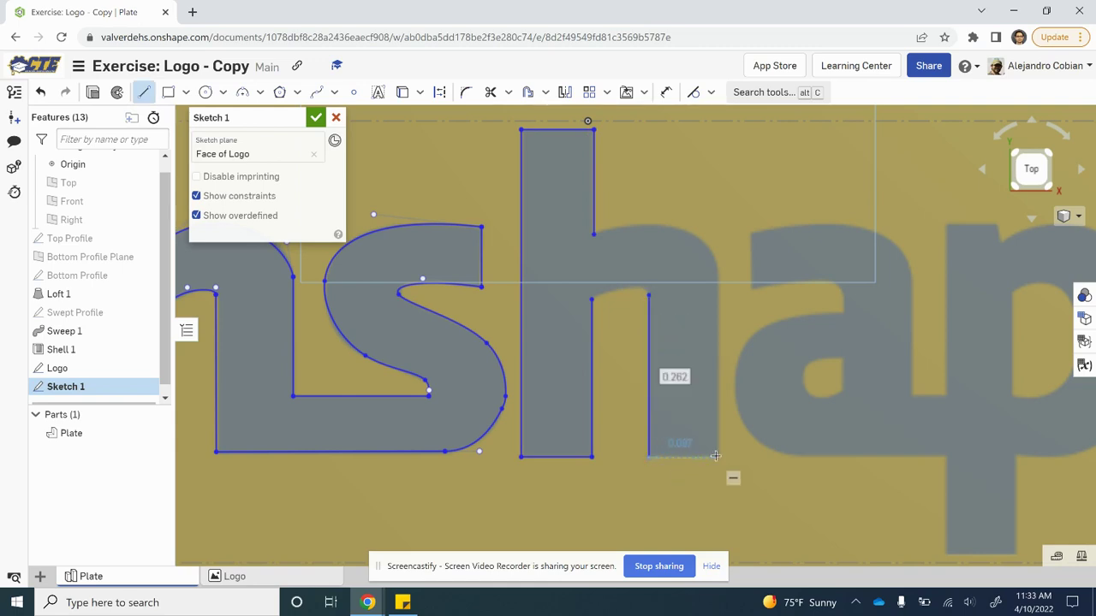
pyautogui.click(717, 456)
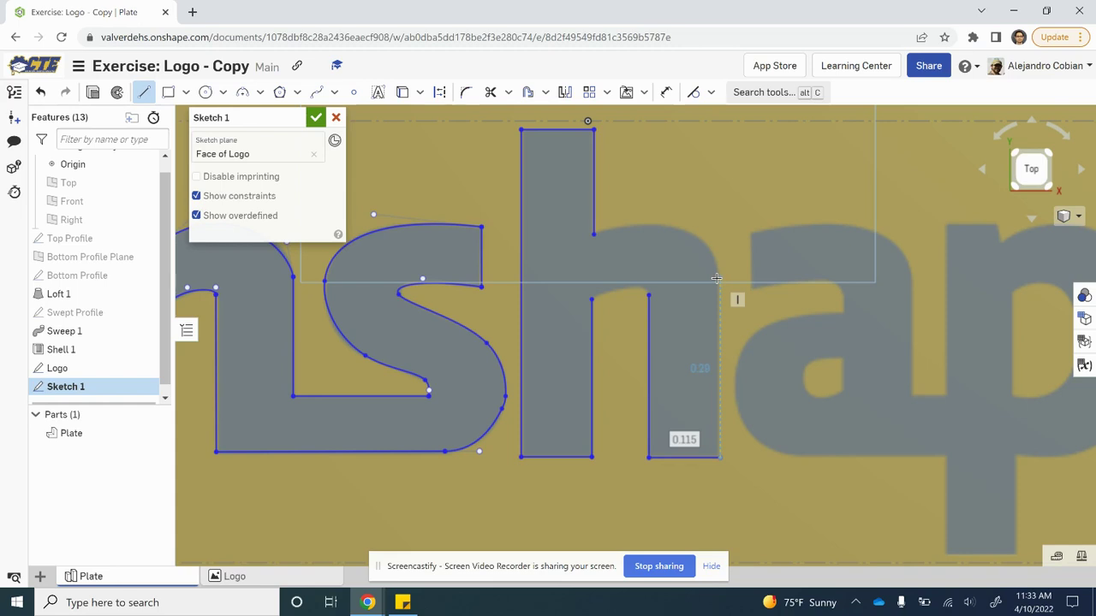
pyautogui.click(719, 277)
pyautogui.press('Escape')
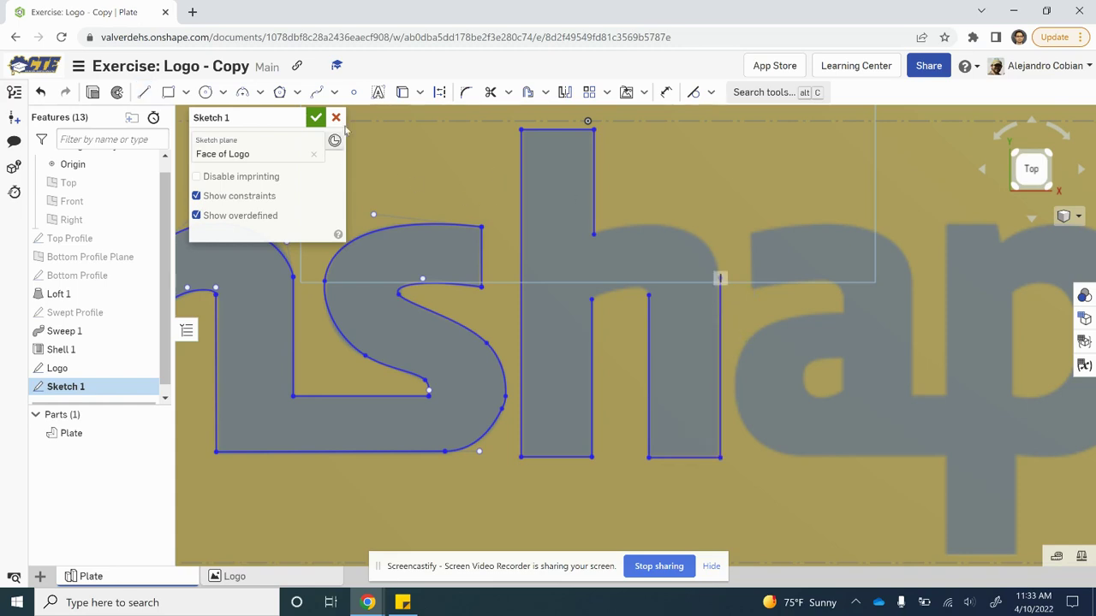
# Add two-point splines for the "h" outer and inner arches, connecting the stem's line ends to the right leg's line ends
pyautogui.click(317, 91)
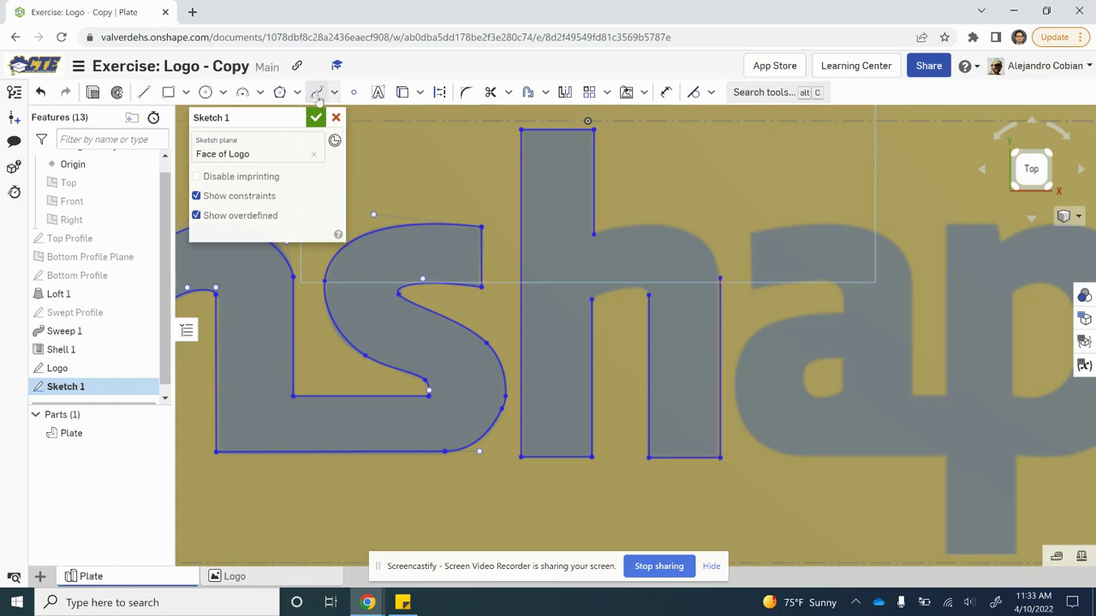
pyautogui.click(593, 234)
pyautogui.click(594, 235)
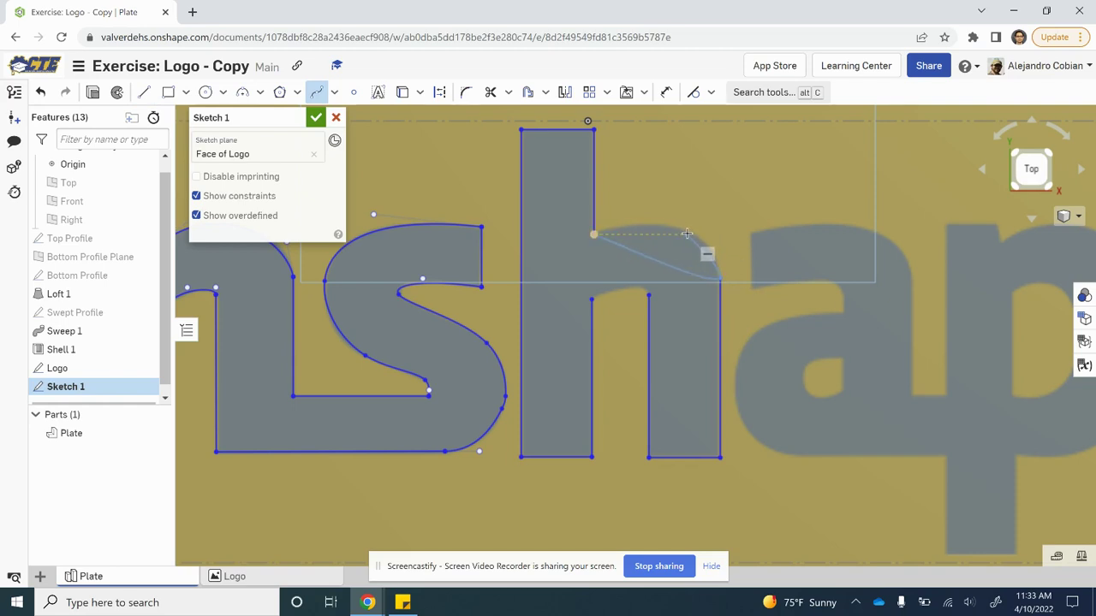
pyautogui.press('Escape')
pyautogui.click(593, 299)
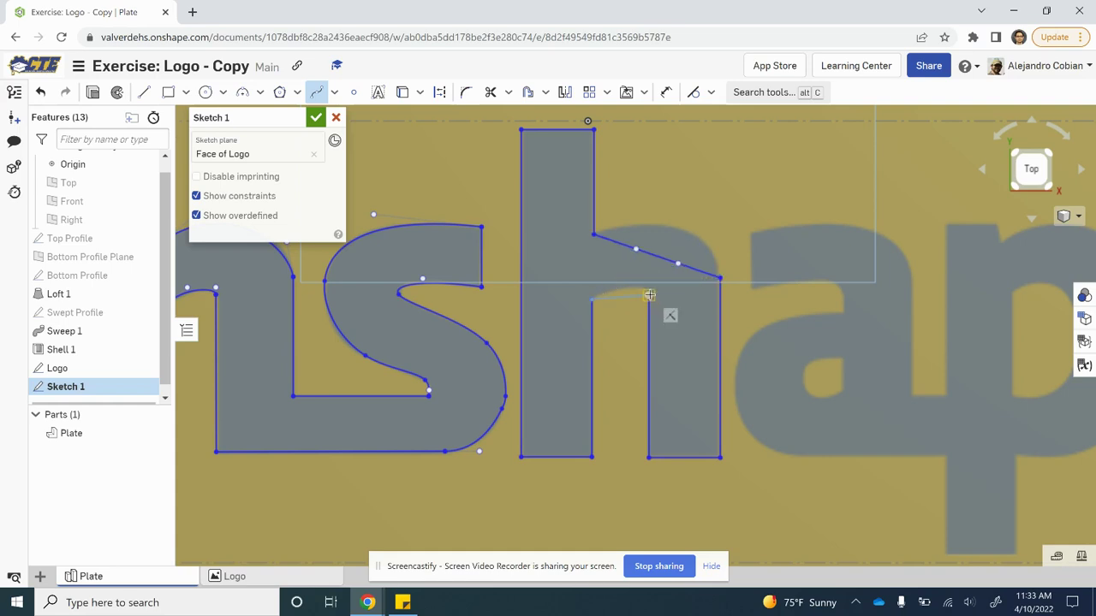
pyautogui.doubleClick(650, 294)
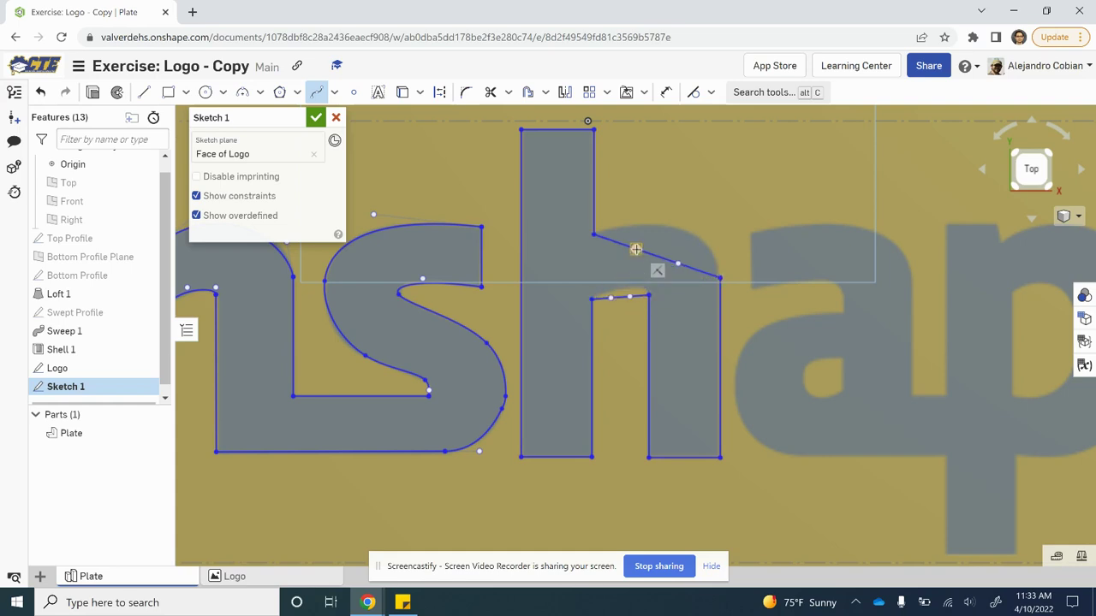
pyautogui.press('Escape')
# Pull the handles of both "h" arch splines so they follow the outer and inner curves of the letter
pyautogui.moveTo(635, 249); pyautogui.dragTo(683, 202)
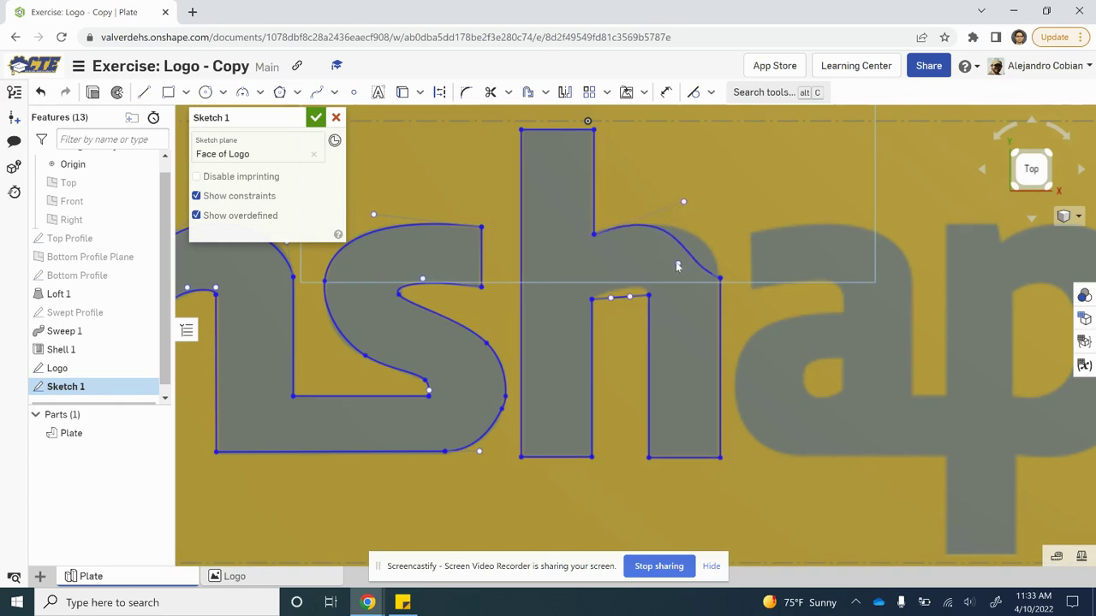
pyautogui.moveTo(677, 264); pyautogui.dragTo(711, 249)
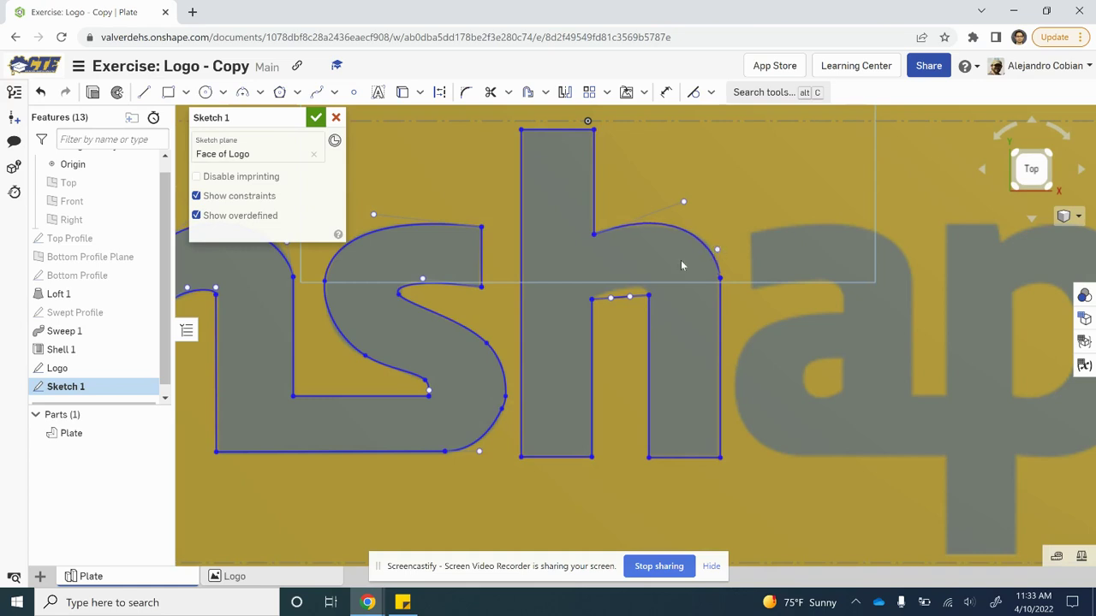
pyautogui.moveTo(611, 297); pyautogui.dragTo(616, 284)
pyautogui.scroll(5, 615, 283)
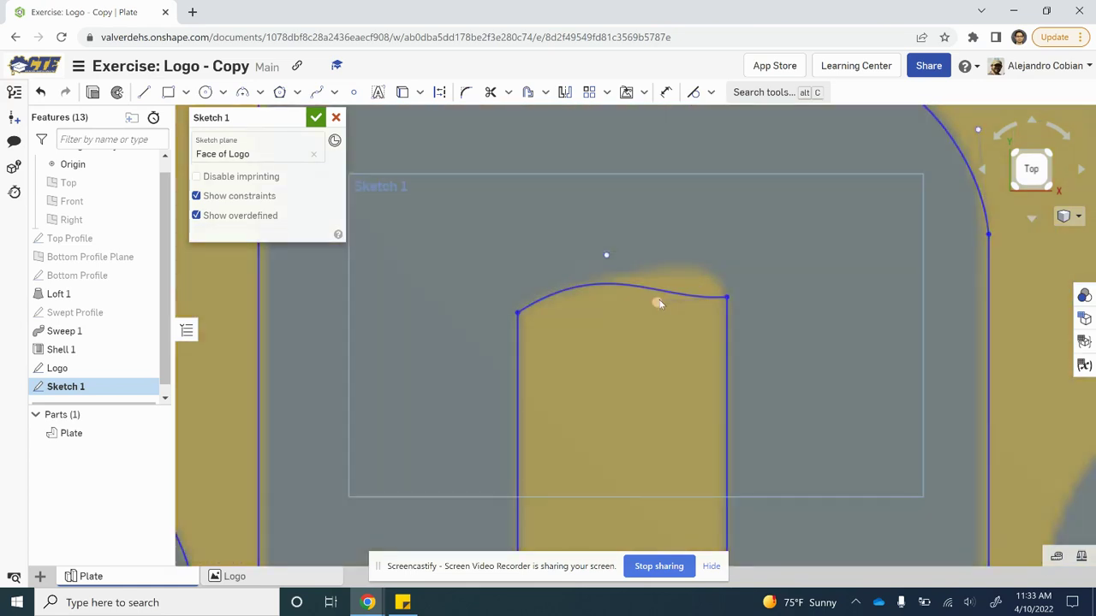
pyautogui.moveTo(680, 268); pyautogui.dragTo(726, 256)
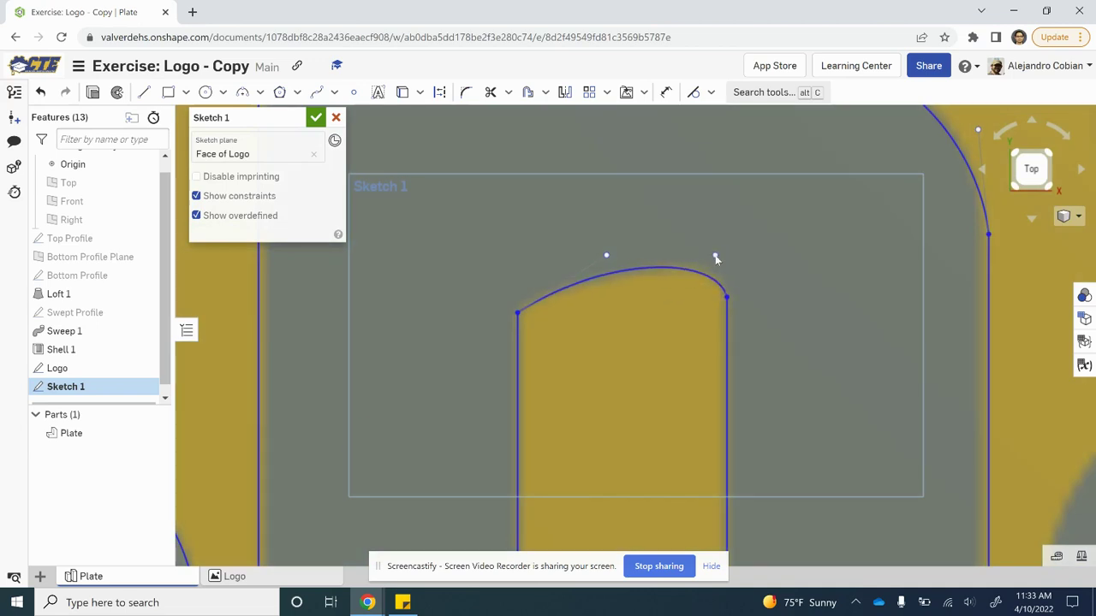
# Make the "h" outer arch spline tangent to the right leg's outer line and the inner arch spline tangent to its inner line
pyautogui.scroll(-5, 799, 291)
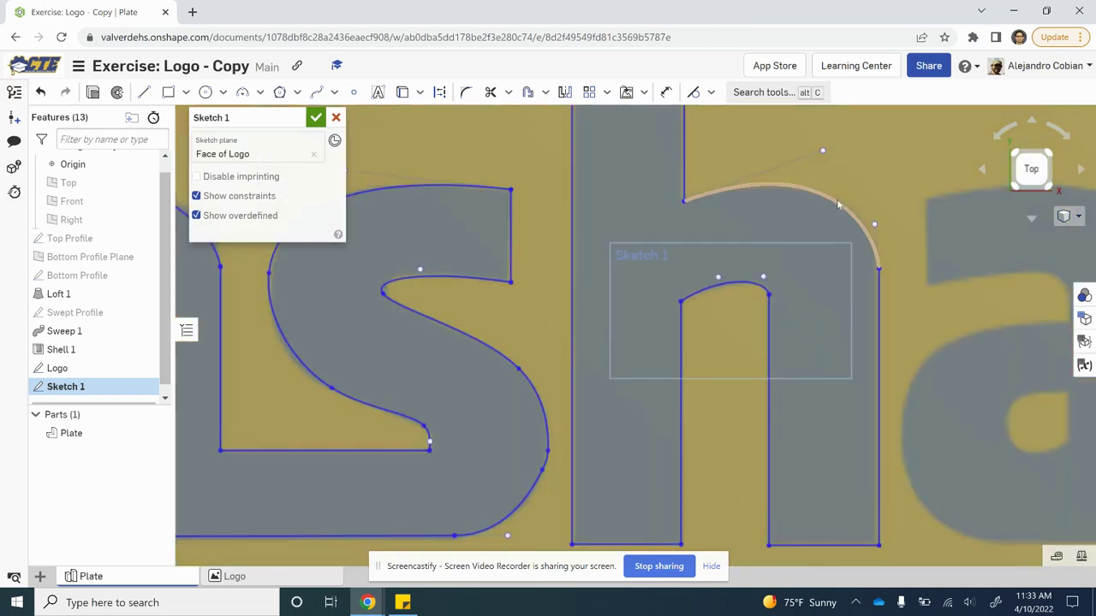
pyautogui.click(694, 92)
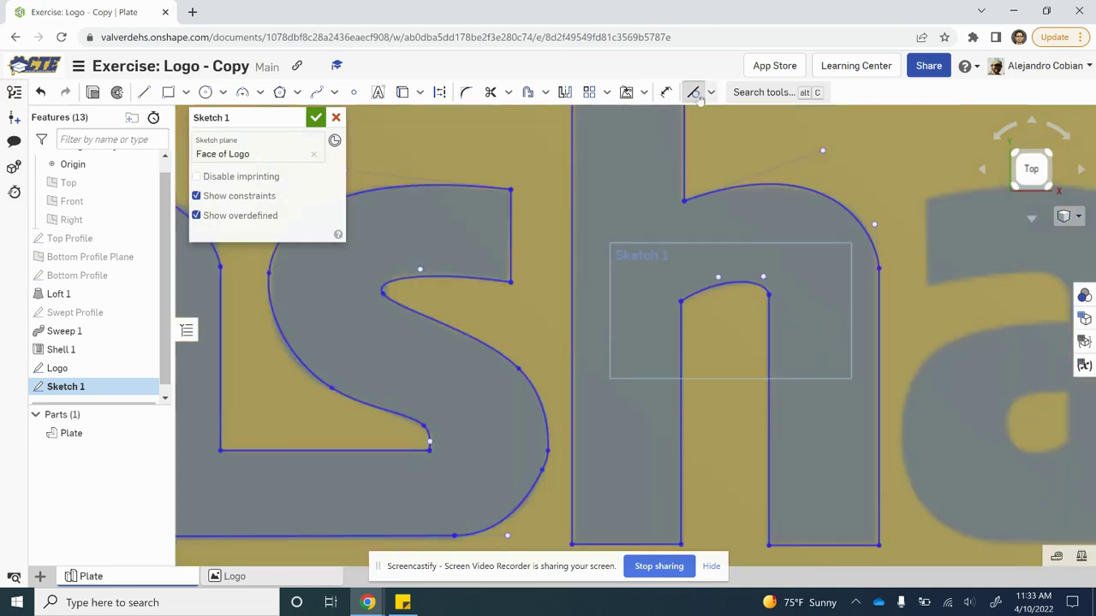
pyautogui.click(842, 209)
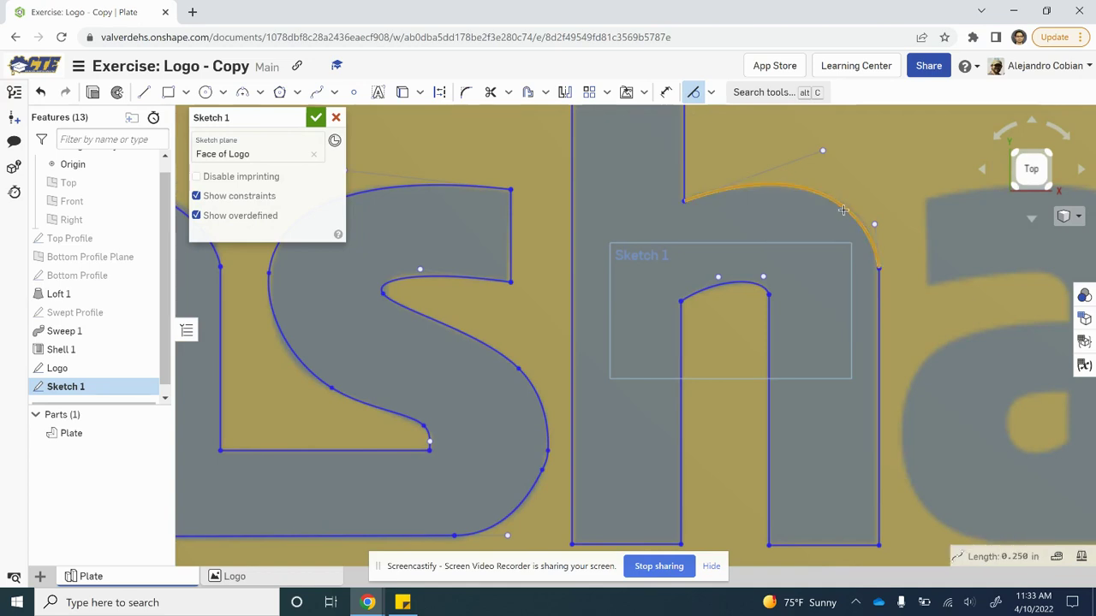
pyautogui.click(879, 303)
pyautogui.click(736, 285)
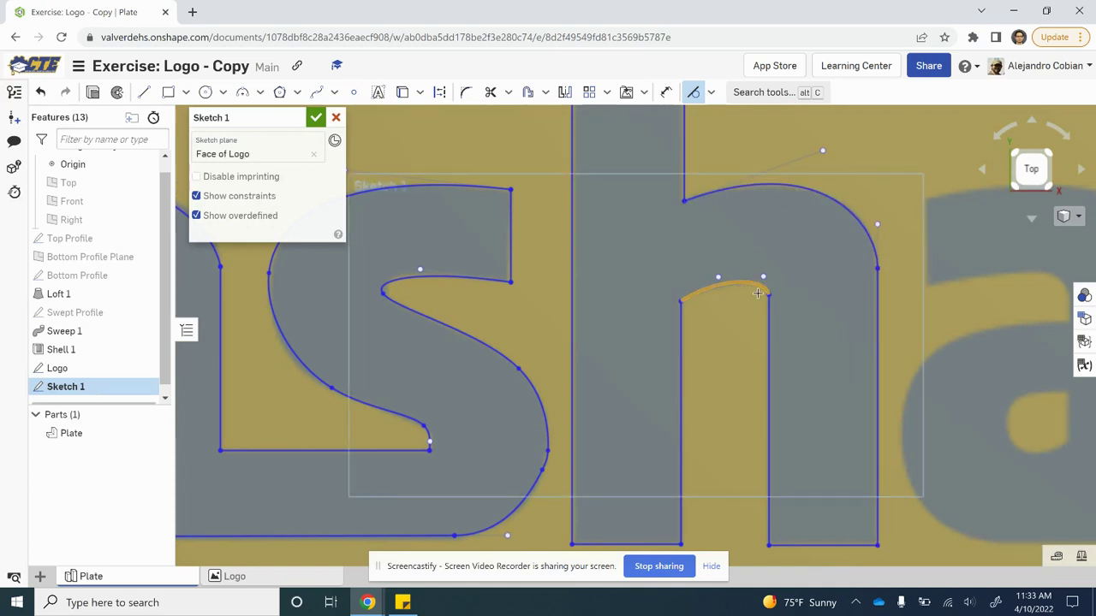
pyautogui.click(772, 333)
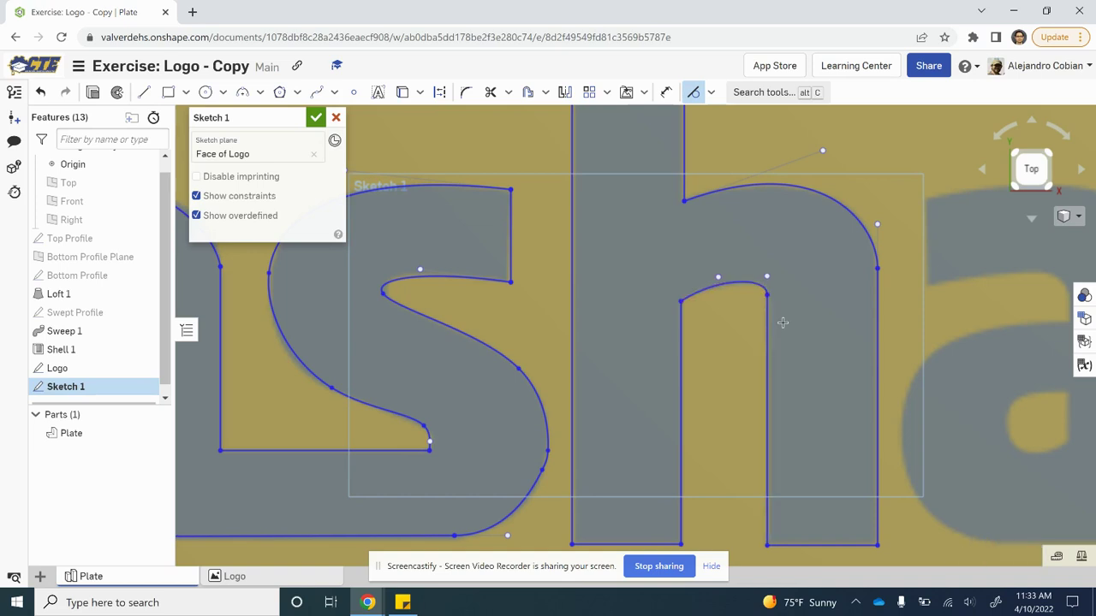
# Try to make the inner arch spline tangent to the "h" left stem's inner line, and undo the constraint
pyautogui.click(711, 291)
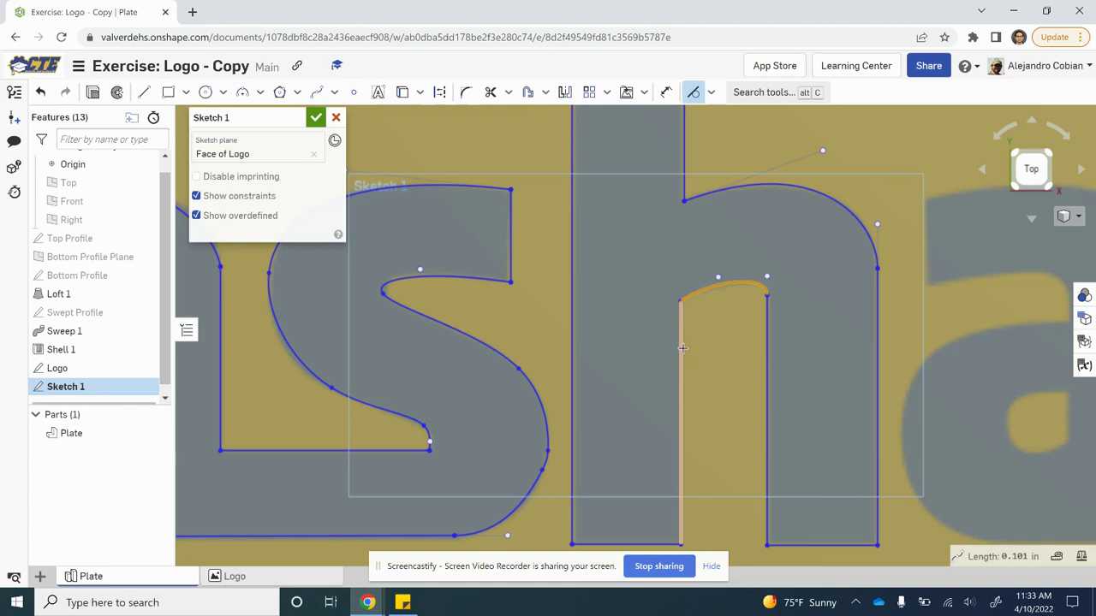
pyautogui.click(682, 347)
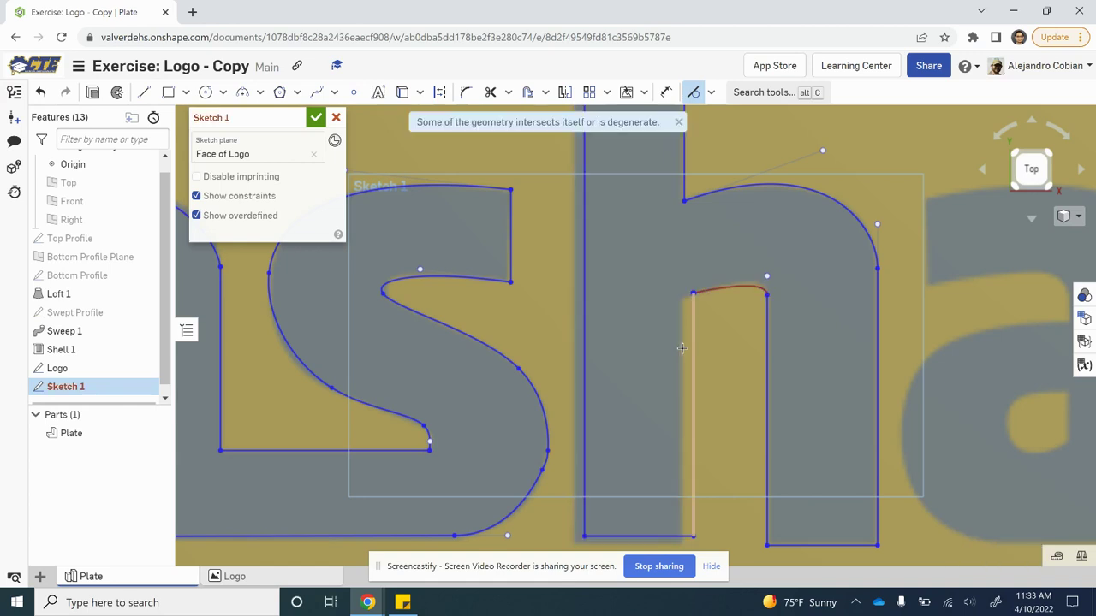
pyautogui.click(679, 122)
pyautogui.hotkey('ctrl', 'z')
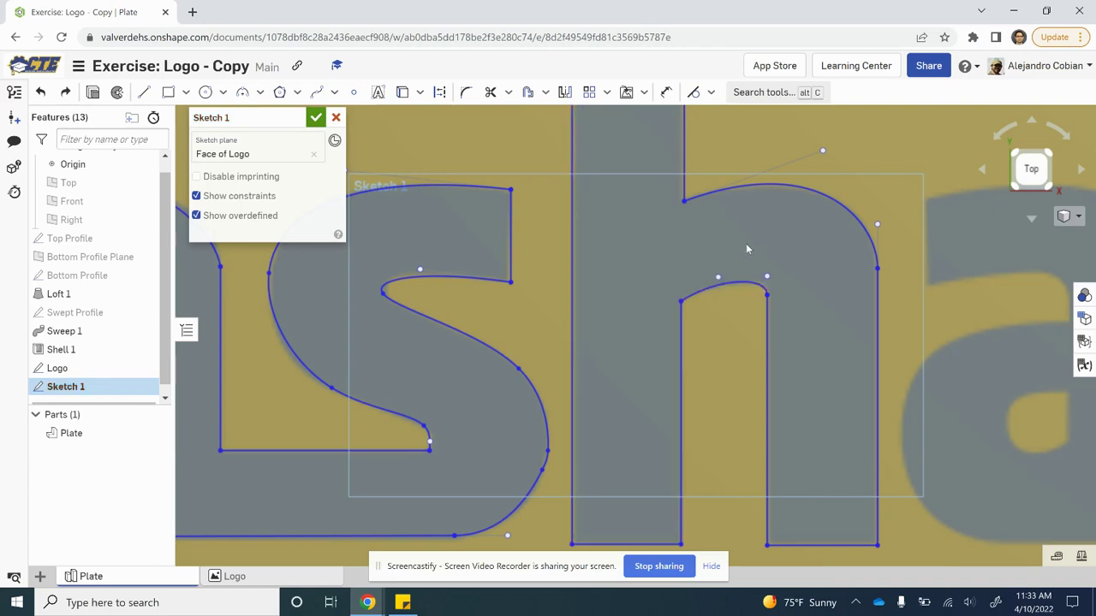
# Read the step 8 instructions for tracing the "a" and "p" on the Onshape learning page, and return to the sketch
pyautogui.hotkey('alt', 'Tab')
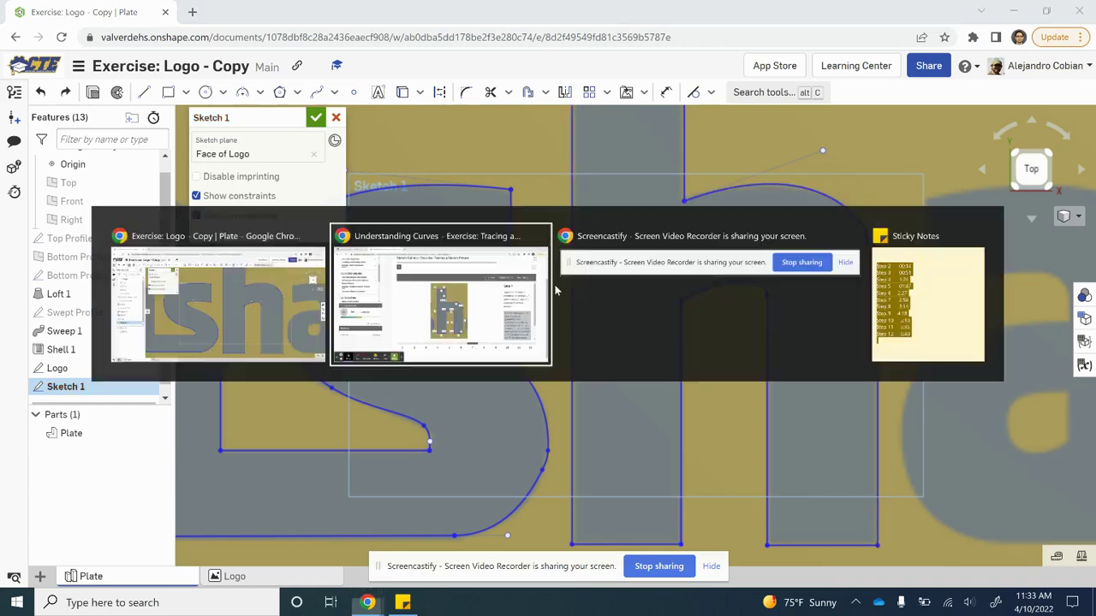
pyautogui.click(773, 503)
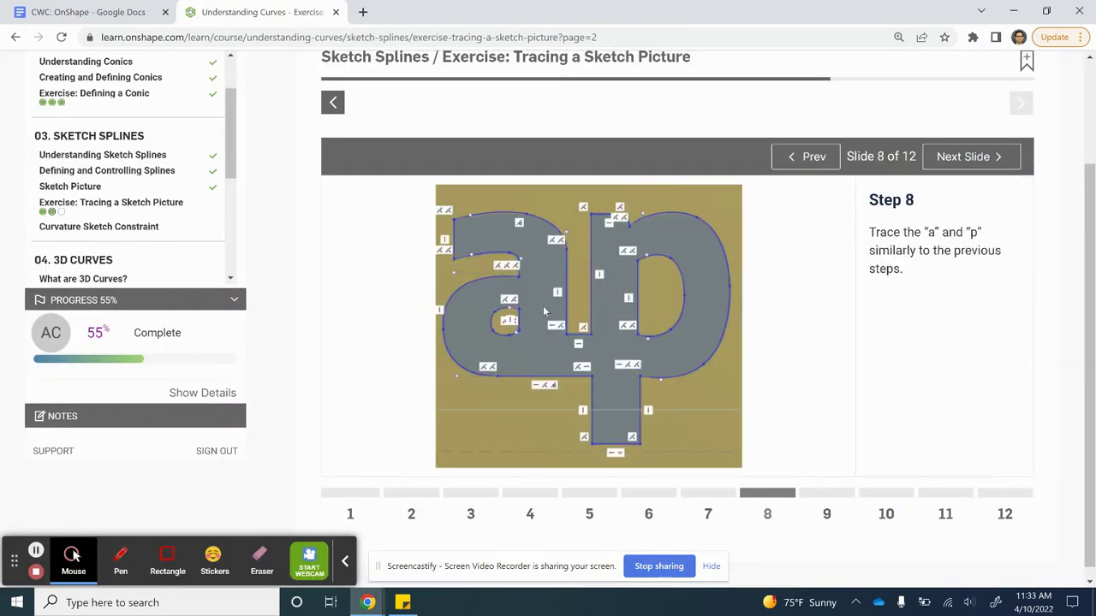
pyautogui.hotkey('alt', 'Tab')
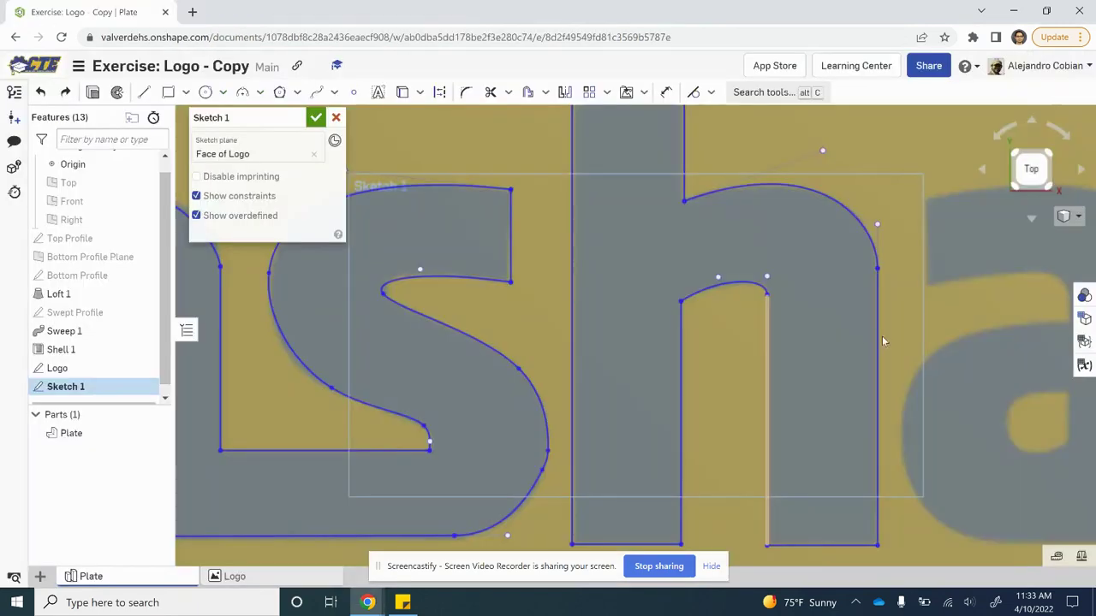
# Trace the "p" top notch and flat top edge with connected lines about 0.028 and 0.083 long
pyautogui.moveTo(996, 301)
pyautogui.mouseDown(button='middle')
pyautogui.moveTo(569, 326)
pyautogui.moveTo(338, 263)
pyautogui.moveTo(520, 214)
pyautogui.mouseUp(button='middle')
pyautogui.scroll(-2, 336, 261)
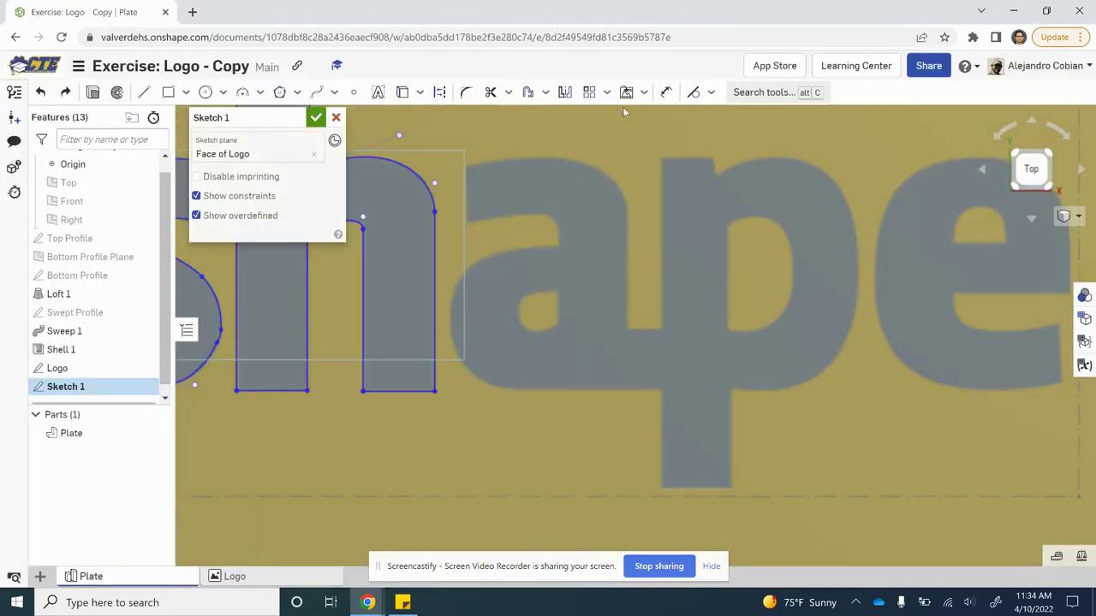
pyautogui.press('l')
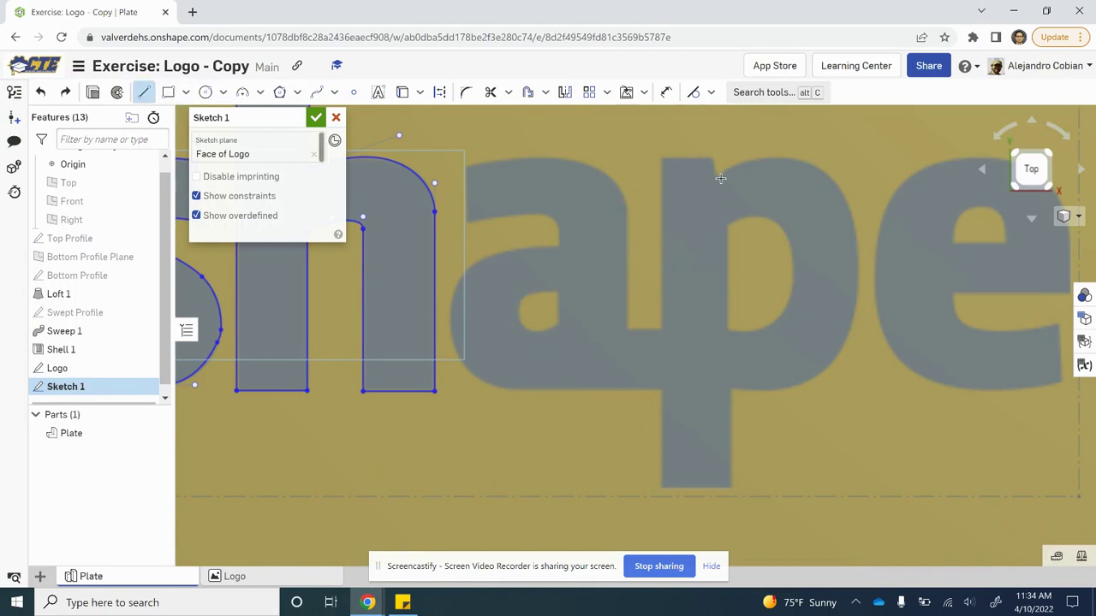
pyautogui.click(716, 175)
pyautogui.scroll(5, 711, 159)
pyautogui.click(718, 155)
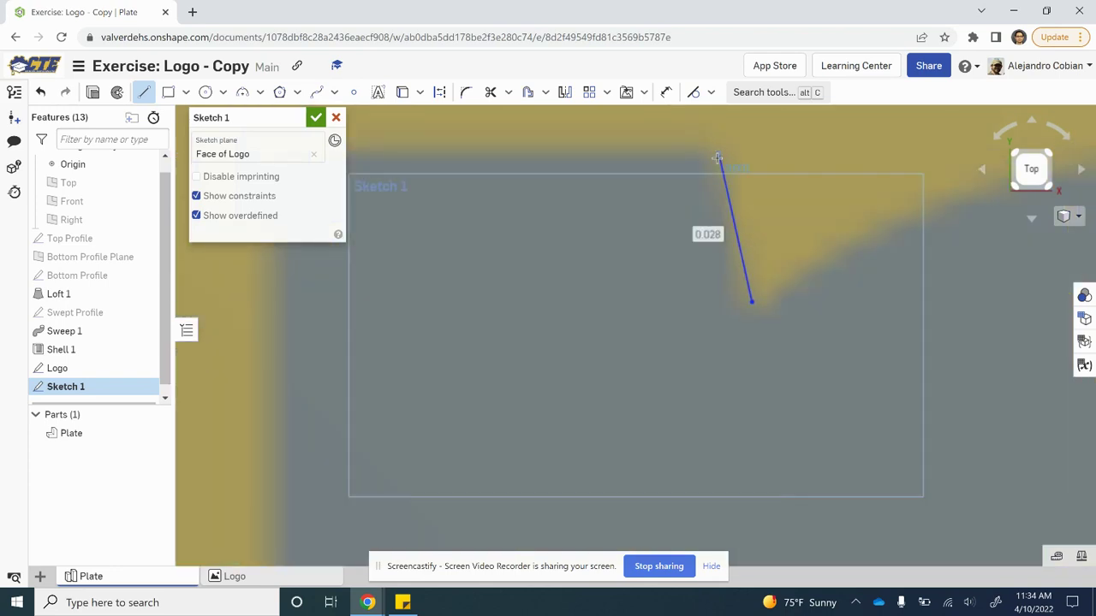
pyautogui.scroll(-3, 718, 157)
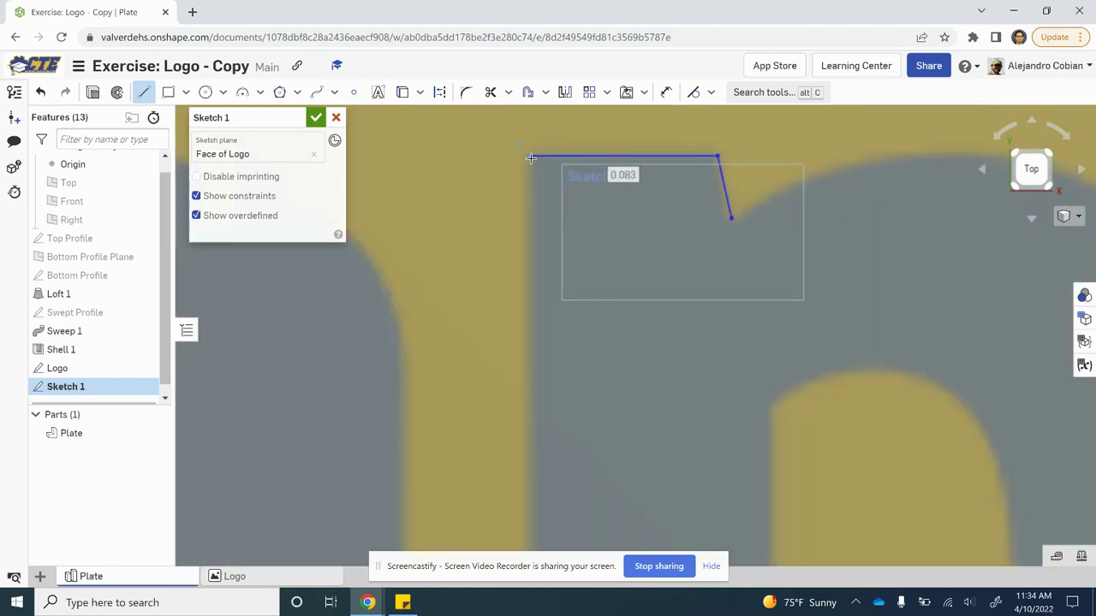
pyautogui.scroll(4, 530, 329)
pyautogui.scroll(2, 533, 326)
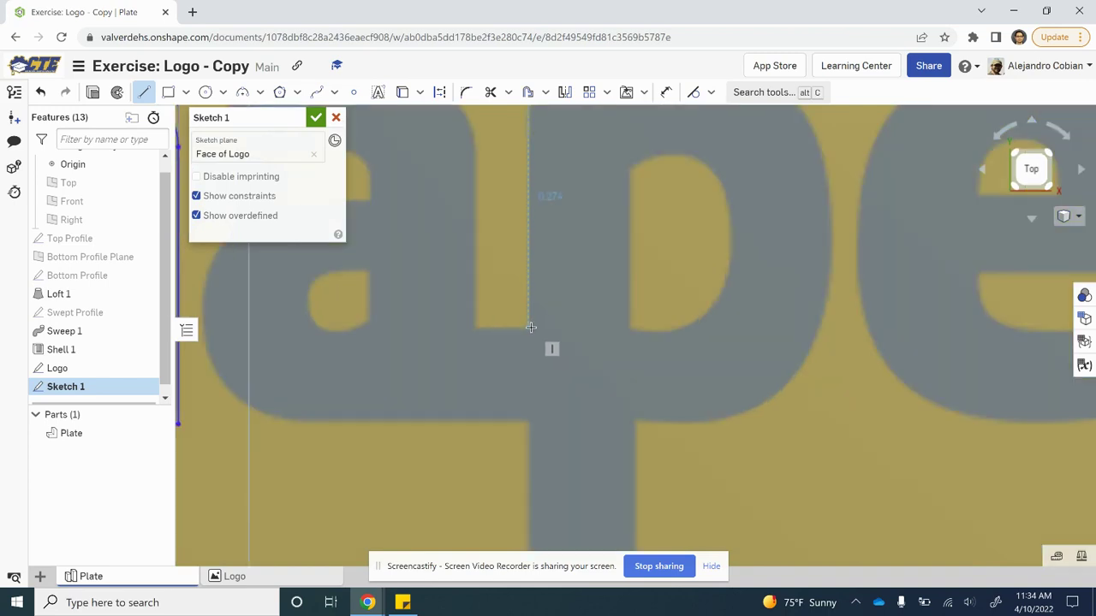
# Continue the line chain down the "p" stem, about 0.057 across to the "a", and about 0.198 up the right edge of the "a"
pyautogui.click(529, 327)
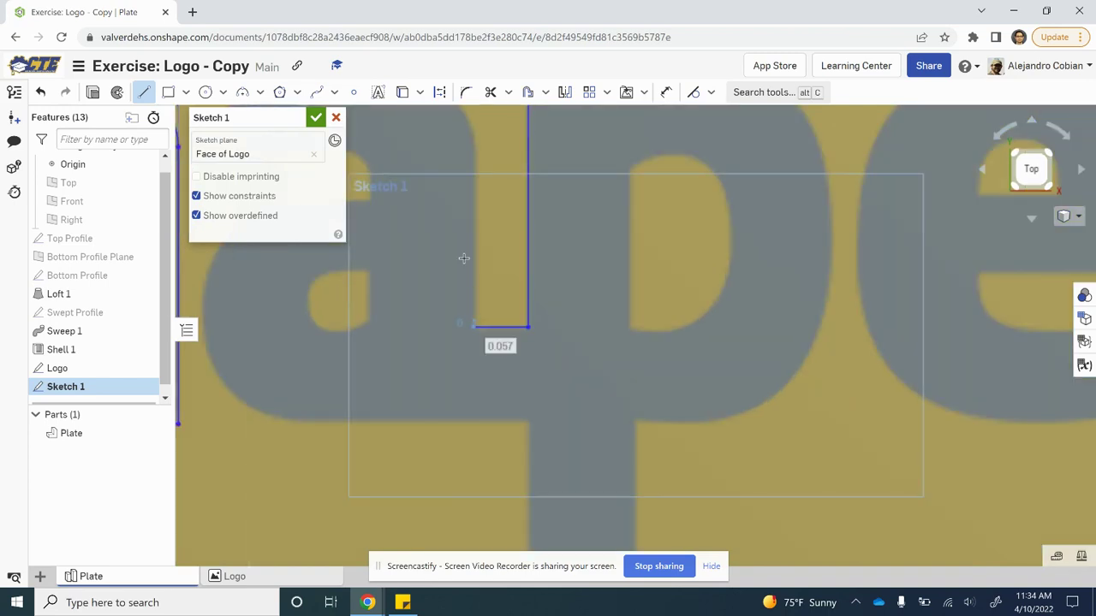
pyautogui.click(473, 326)
pyautogui.click(474, 138)
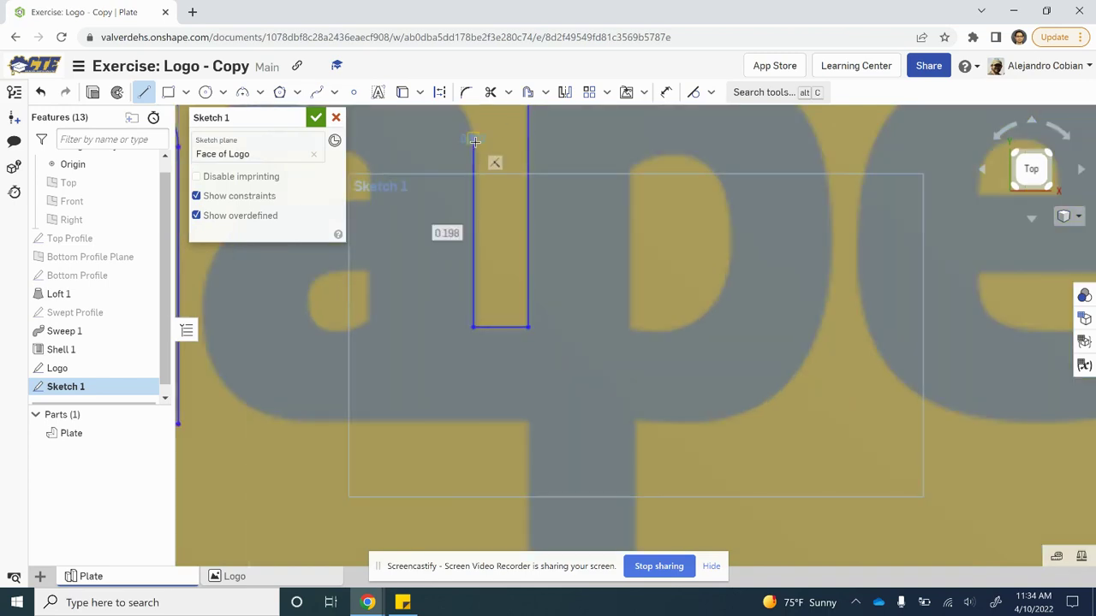
pyautogui.moveTo(474, 138)
pyautogui.mouseDown(button='middle')
pyautogui.moveTo(562, 212)
pyautogui.moveTo(746, 281)
pyautogui.mouseUp(button='middle')
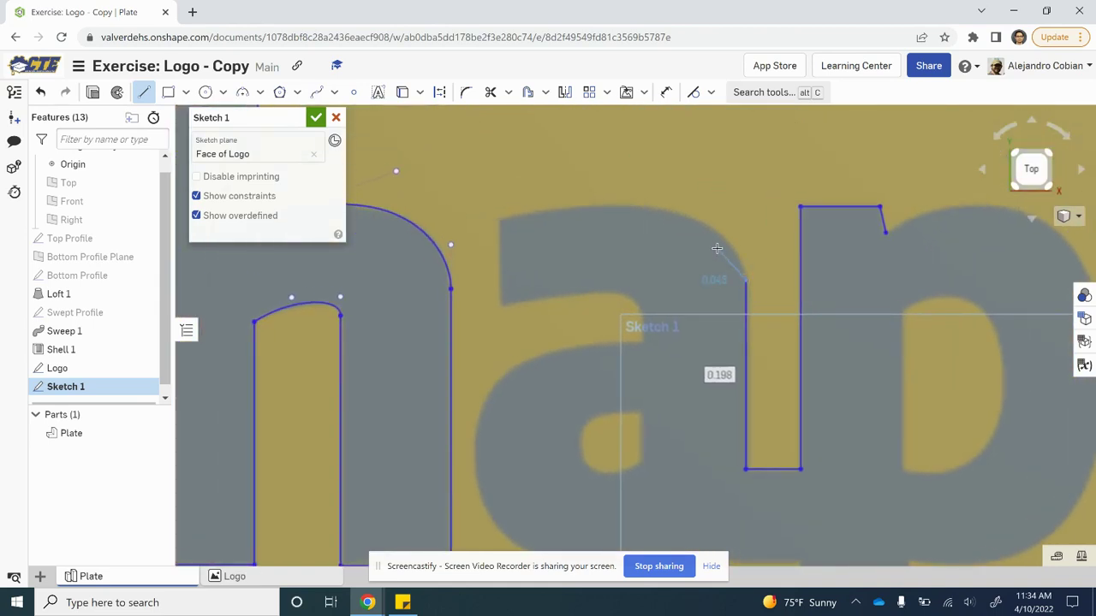
pyautogui.press('Escape')
# Draw a vertical line along the straight right edge of the "a" inner opening
pyautogui.scroll(3, 663, 274)
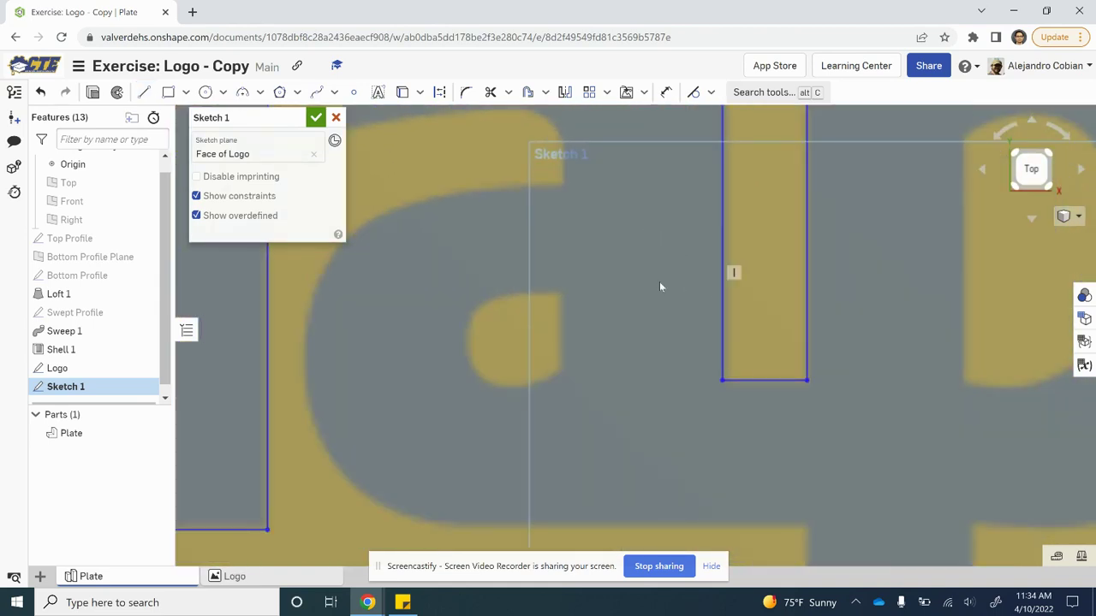
pyautogui.press('l')
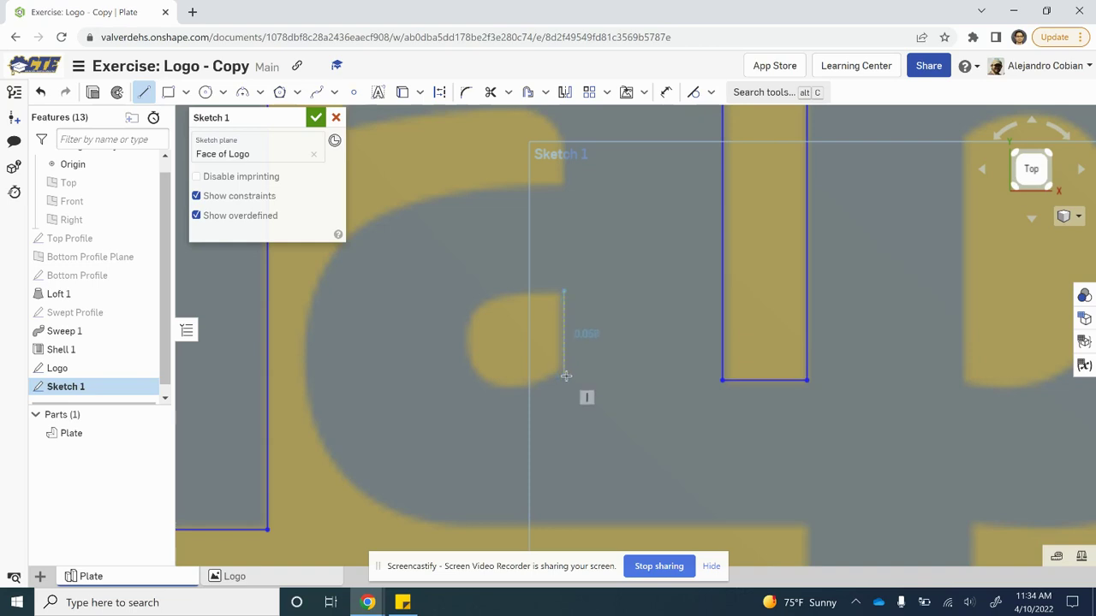
pyautogui.click(564, 372)
pyautogui.press('Escape')
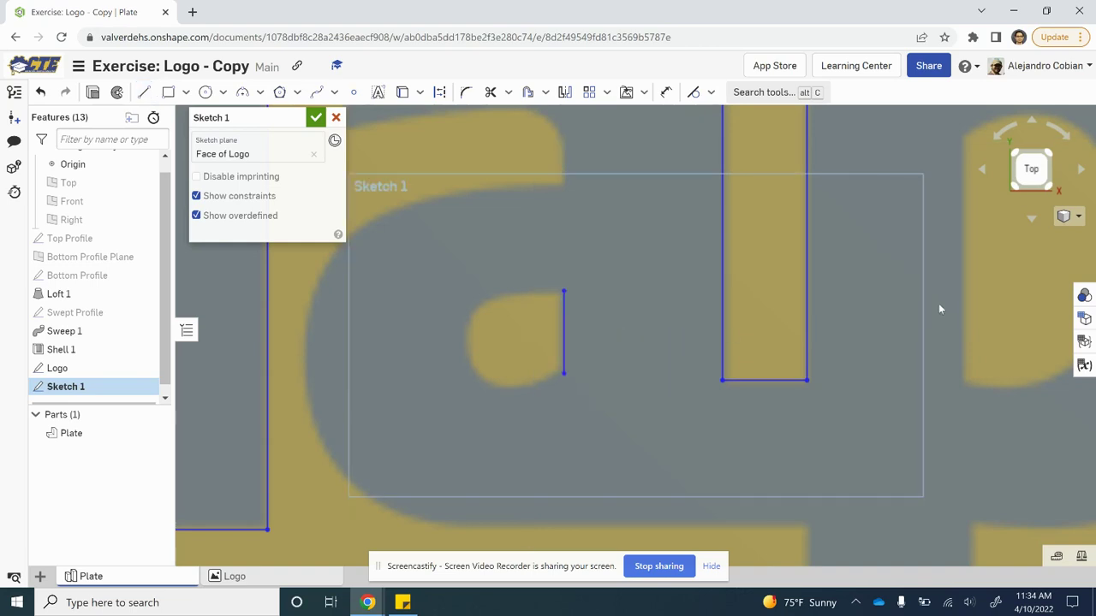
# Draw a vertical line about 0.166 long along the straight left edge of the "p" inner opening
pyautogui.moveTo(809, 320); pyautogui.dragTo(579, 346, button='middle')
pyautogui.press('l')
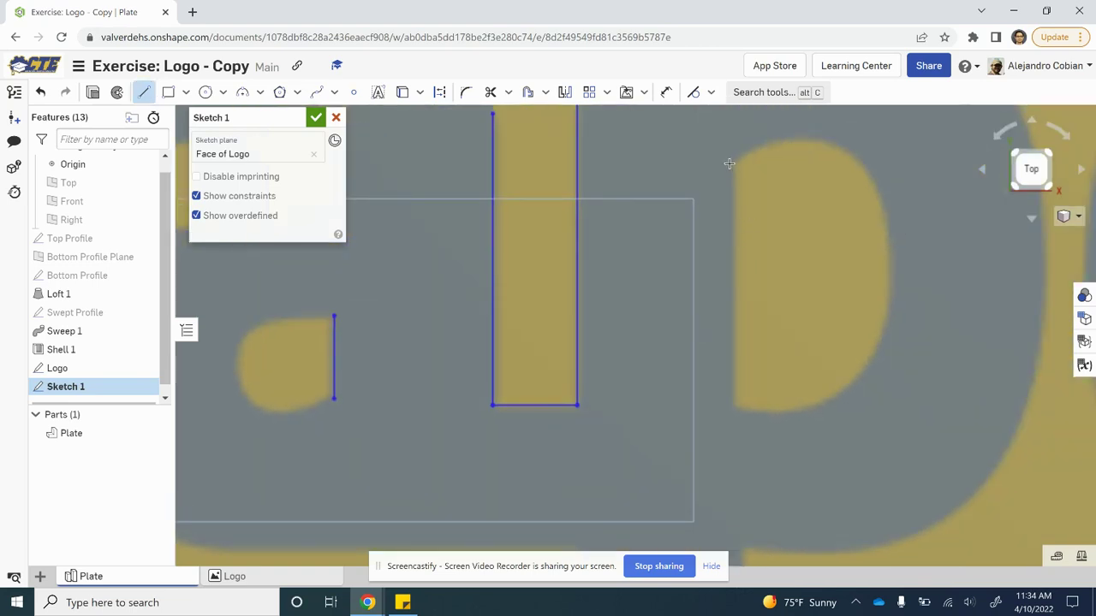
pyautogui.click(733, 160)
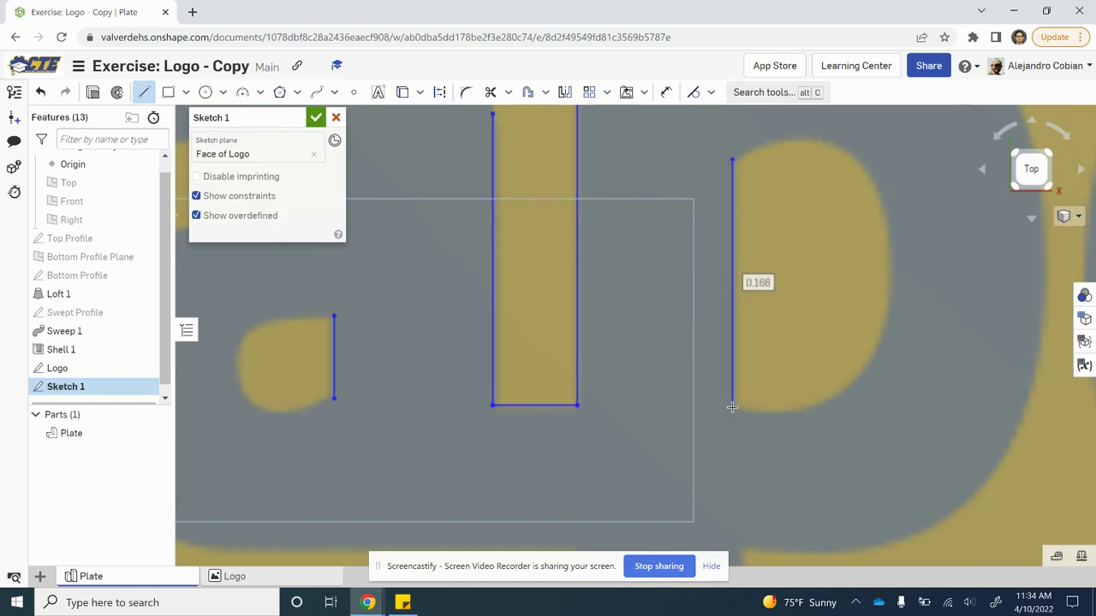
pyautogui.click(734, 405)
pyautogui.press('Escape')
# Trace the "p" descender with connected lines: about 0.16 down its right side, across the bottom, and about 0.152 up its left side
pyautogui.scroll(-5, 636, 412)
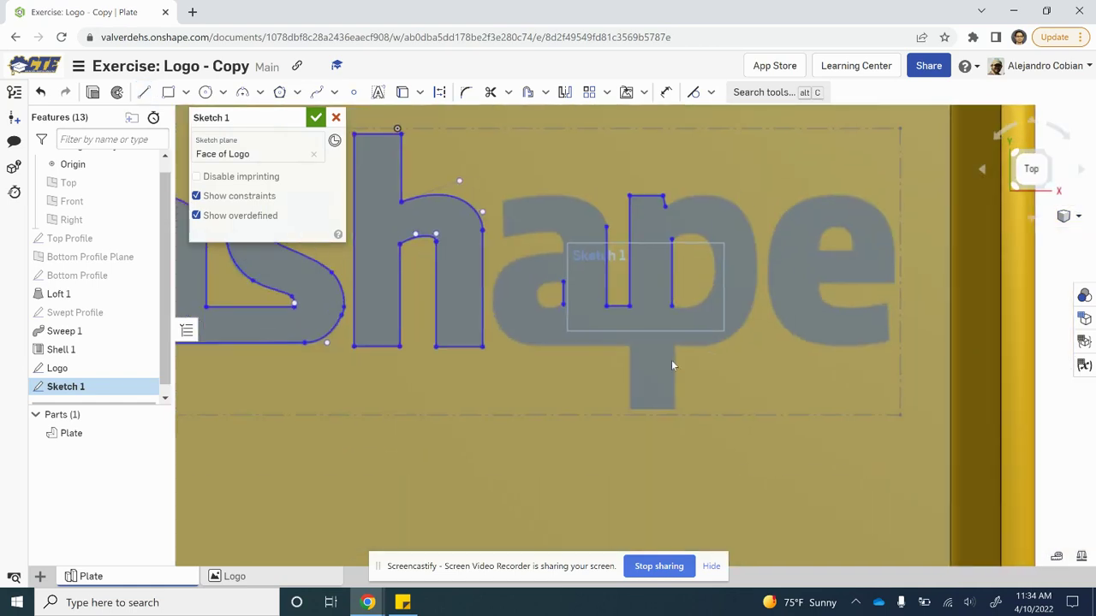
pyautogui.press('l')
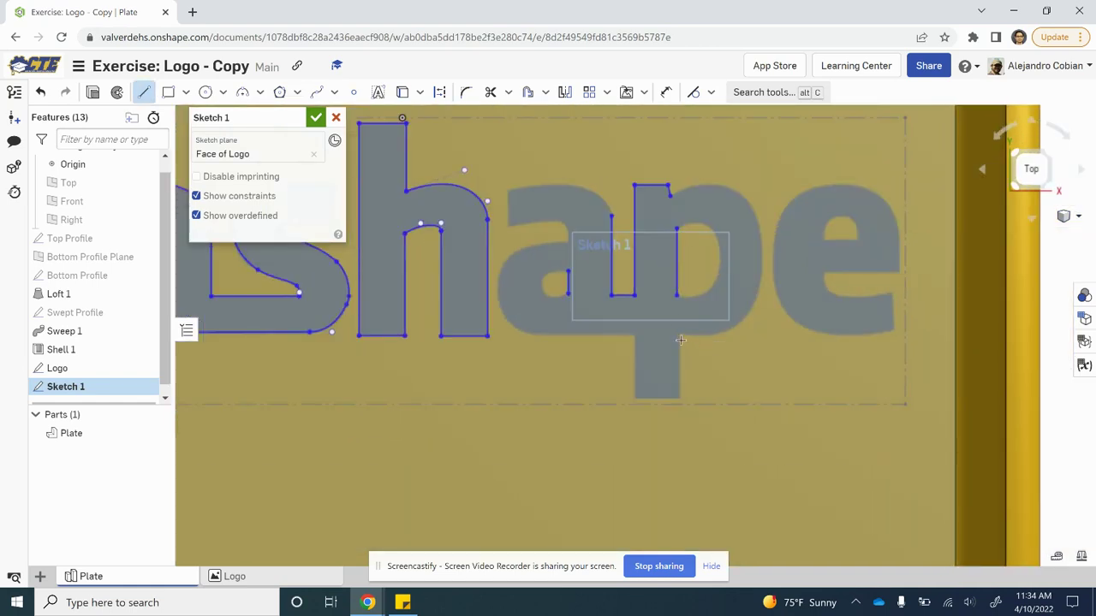
pyautogui.click(680, 333)
pyautogui.click(679, 397)
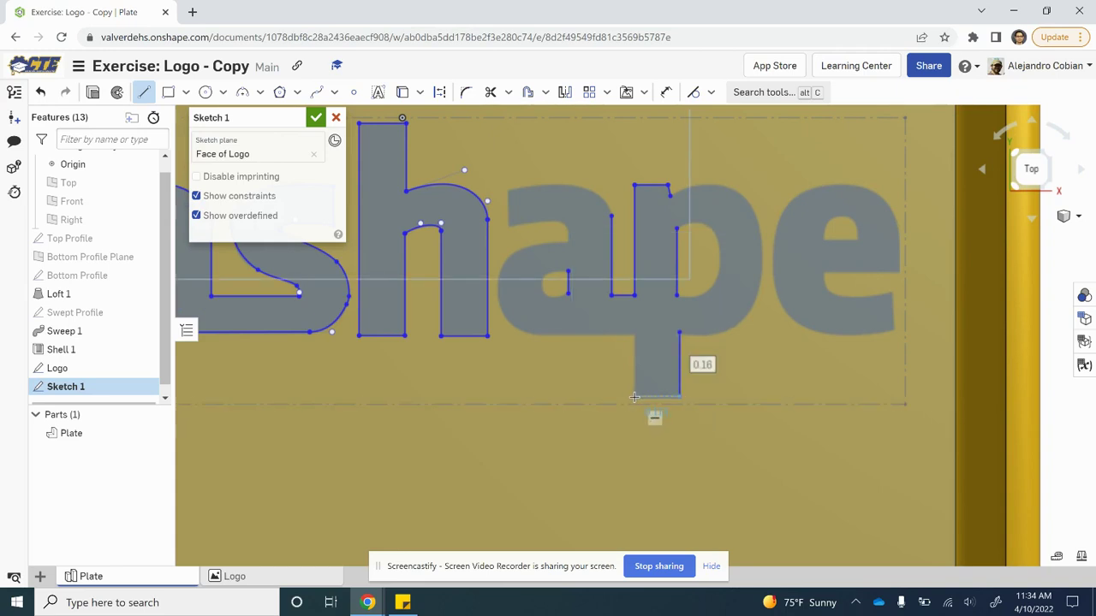
pyautogui.scroll(5, 634, 398)
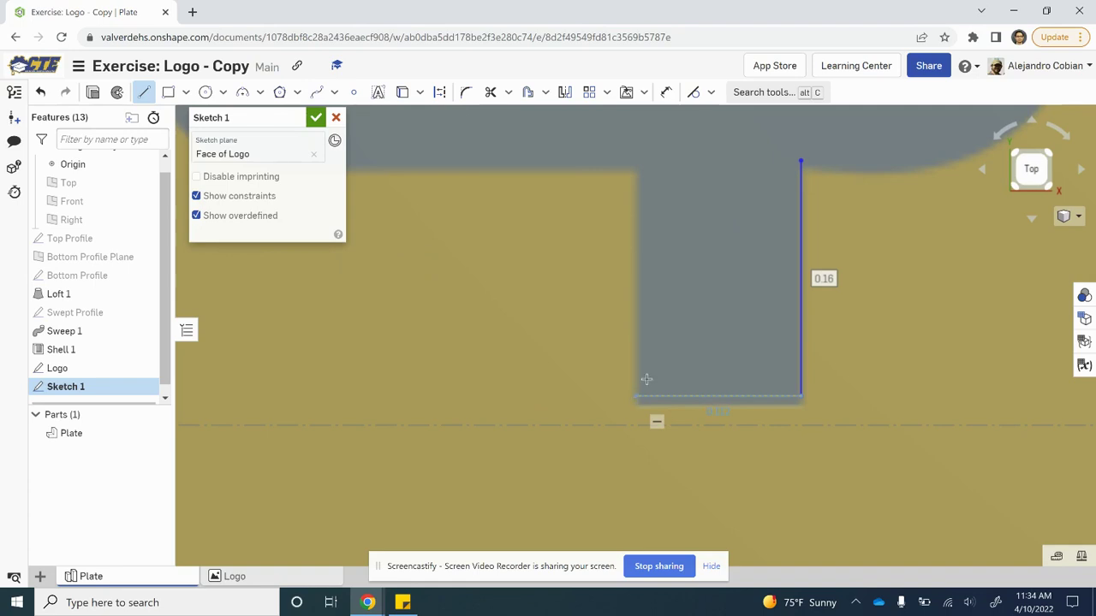
pyautogui.click(637, 397)
pyautogui.click(634, 171)
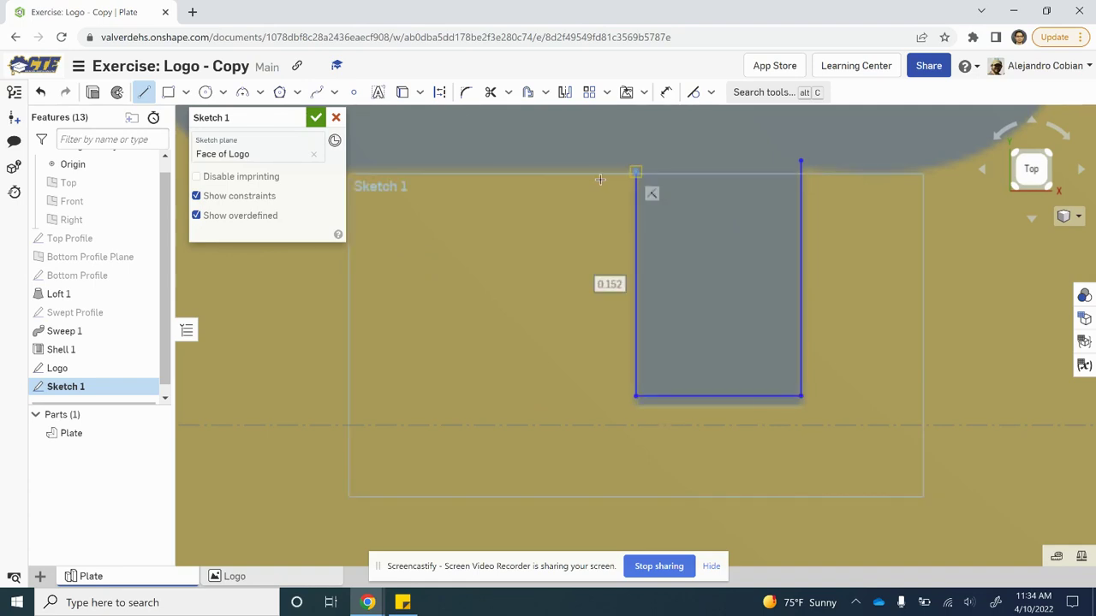
# Extend the line chain horizontally along the bottom edge of the "a" to where its lower-left curve begins
pyautogui.moveTo(599, 178); pyautogui.dragTo(778, 204, button='middle')
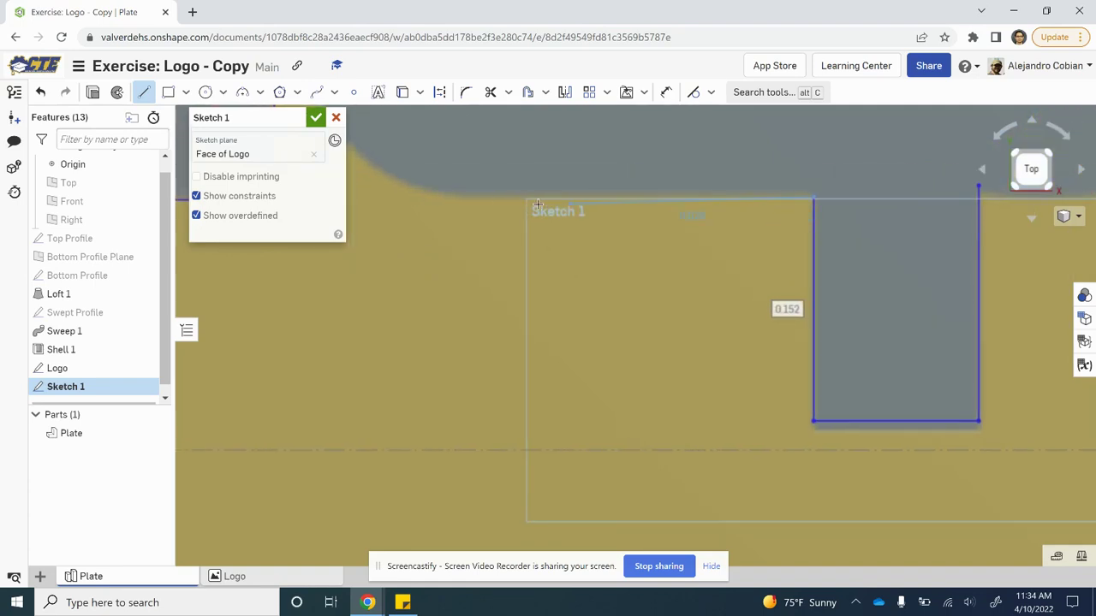
pyautogui.click(469, 205)
pyautogui.press('Escape')
# Draw a spline from the upper end of the "a" right edge to the letter's upper-left tip
pyautogui.scroll(-7, 469, 205)
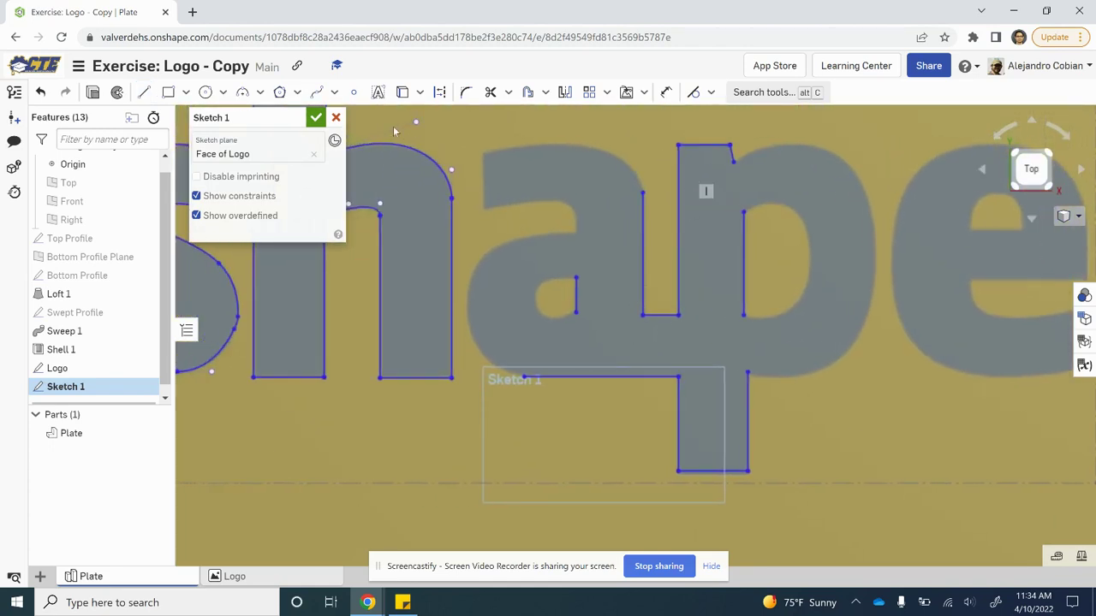
pyautogui.click(316, 91)
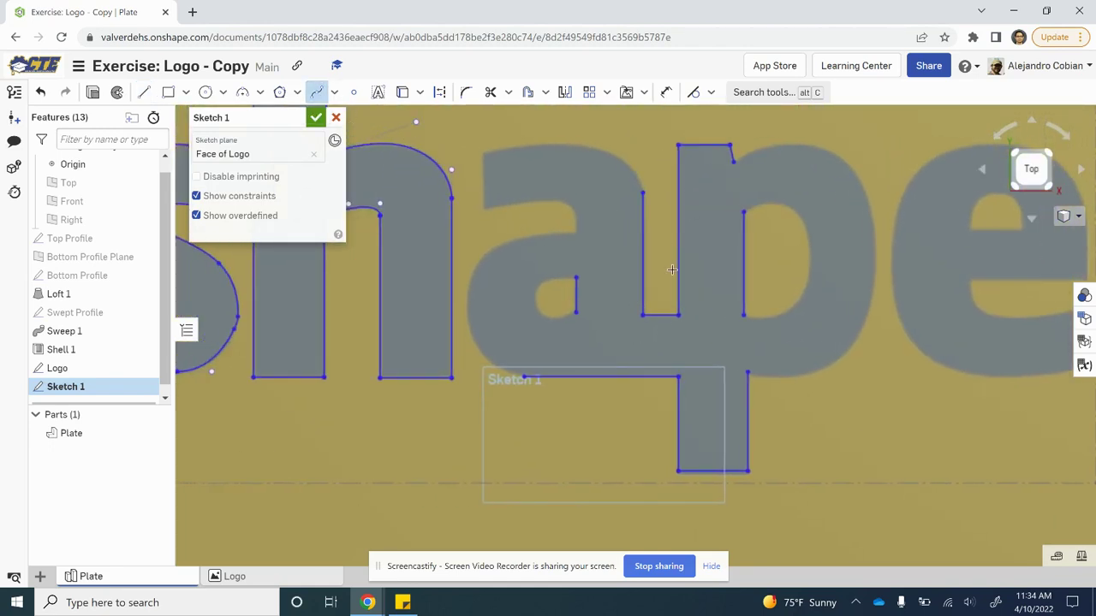
pyautogui.click(641, 194)
pyautogui.click(483, 154)
pyautogui.press('Escape')
pyautogui.click(535, 166)
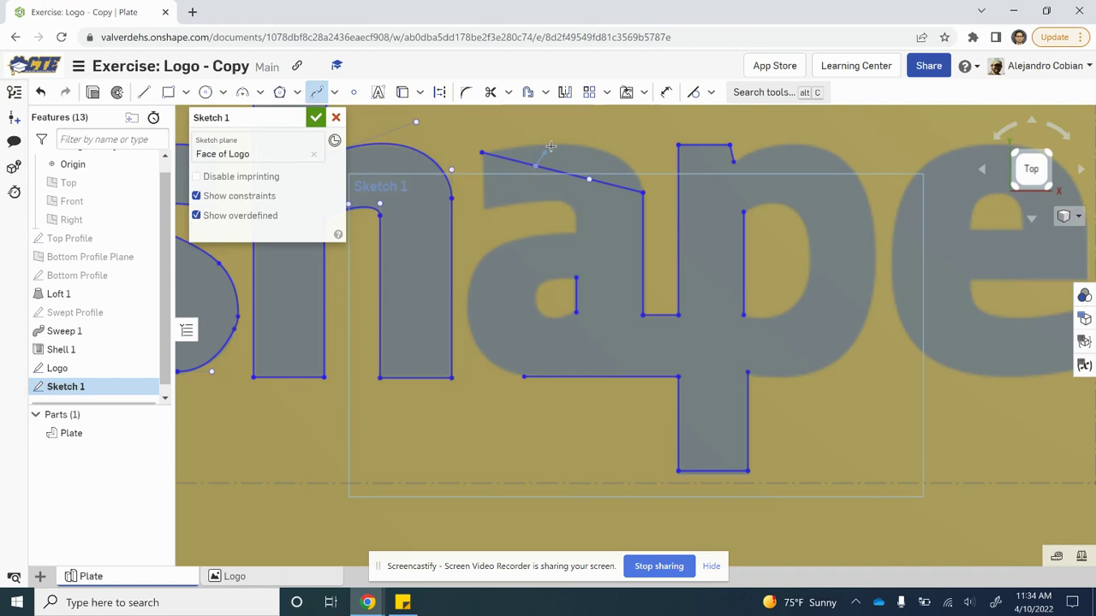
pyautogui.doubleClick(542, 154)
pyautogui.press('Escape')
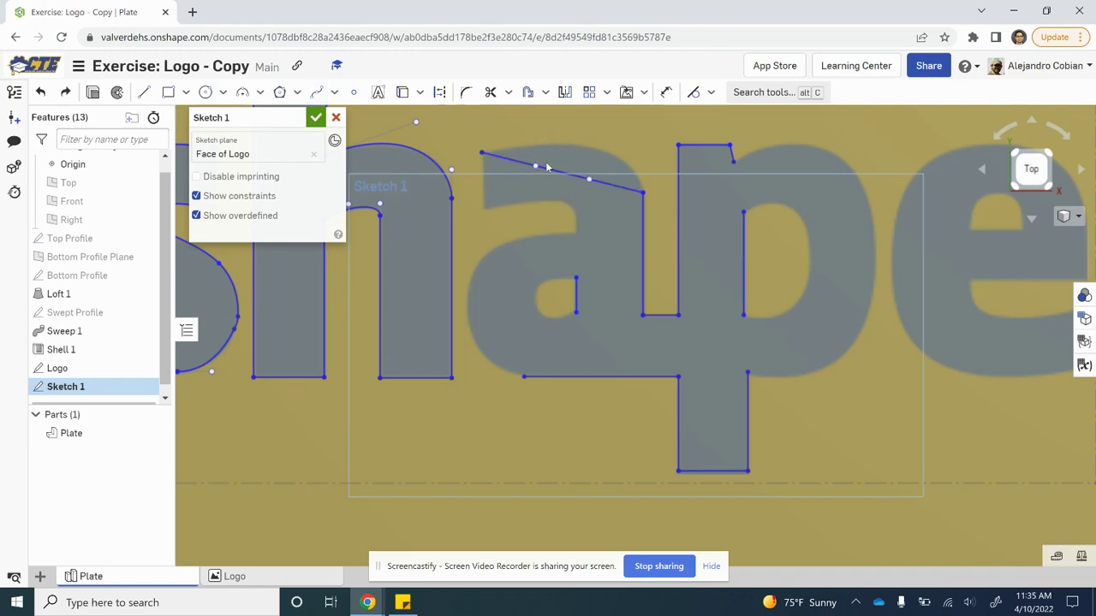
# Pull both handles of the "a" top spline so it follows the letter's outer curve
pyautogui.moveTo(535, 166); pyautogui.dragTo(561, 130)
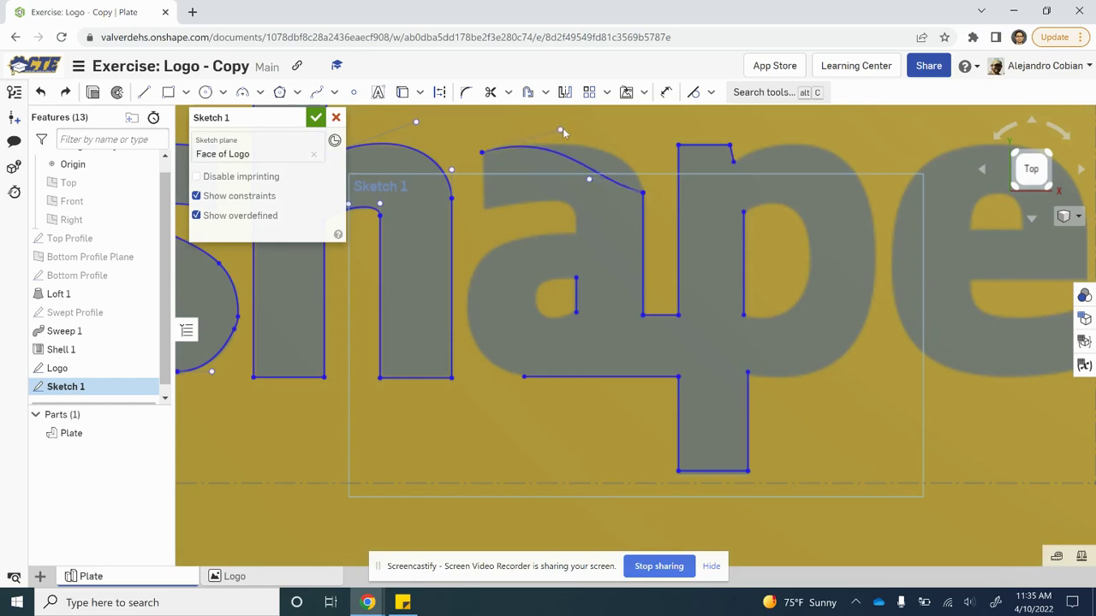
pyautogui.moveTo(588, 179); pyautogui.dragTo(640, 156)
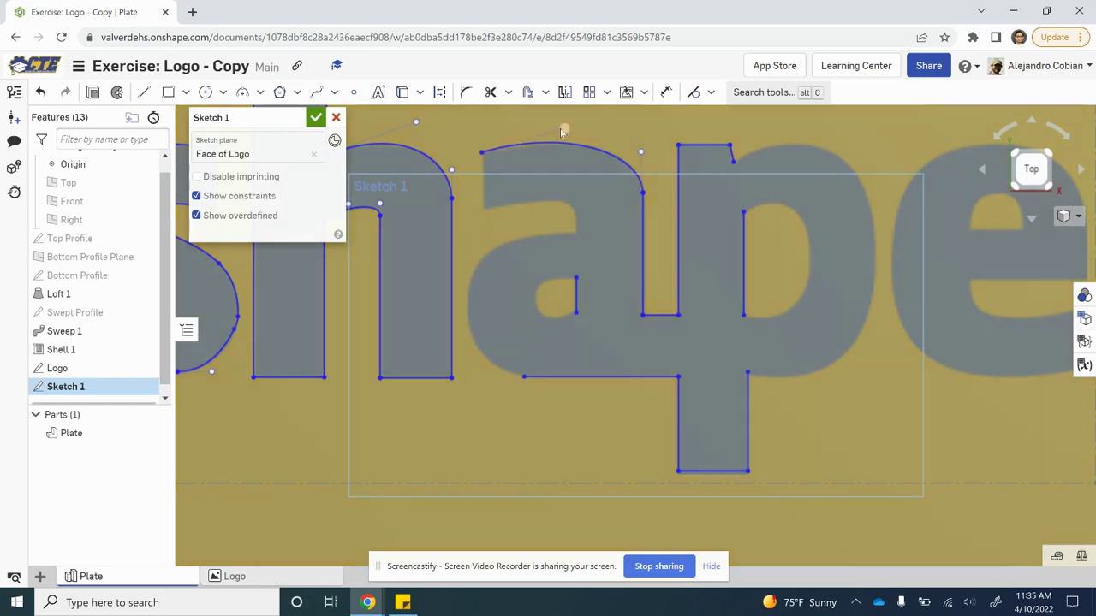
pyautogui.moveTo(564, 128); pyautogui.dragTo(565, 136)
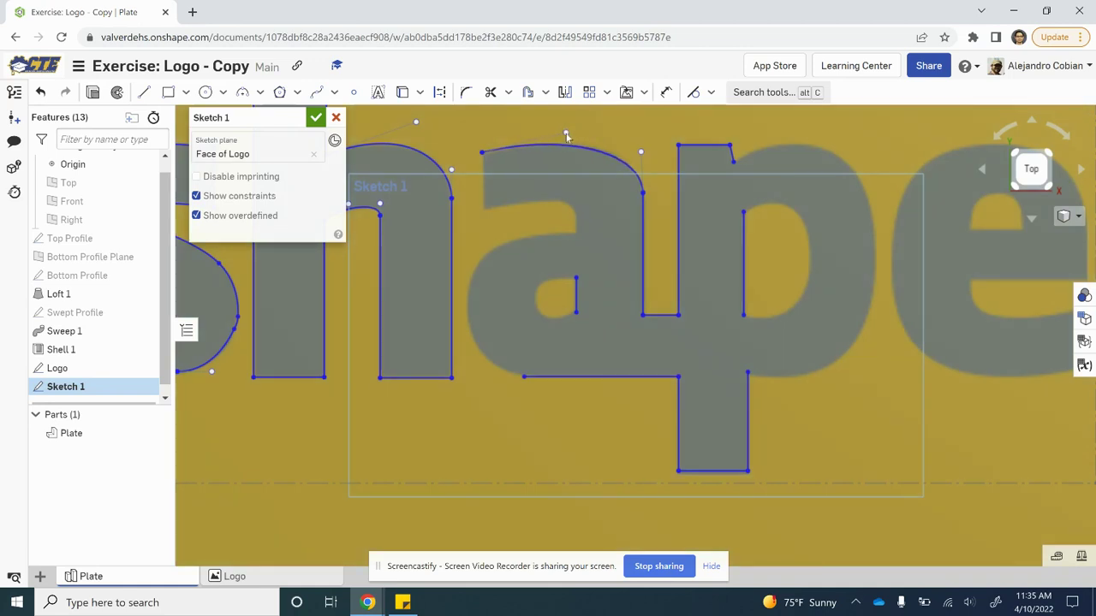
# Add a spline point to the "a" top spline and move it onto the letter's upper-right shoulder
pyautogui.scroll(3, 536, 174)
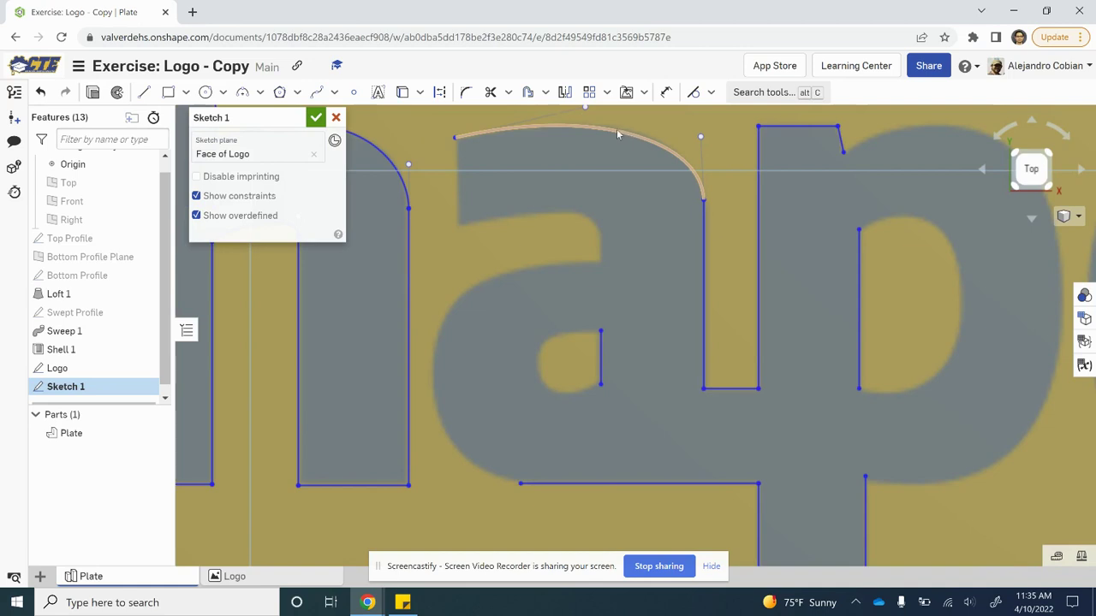
pyautogui.click(334, 93)
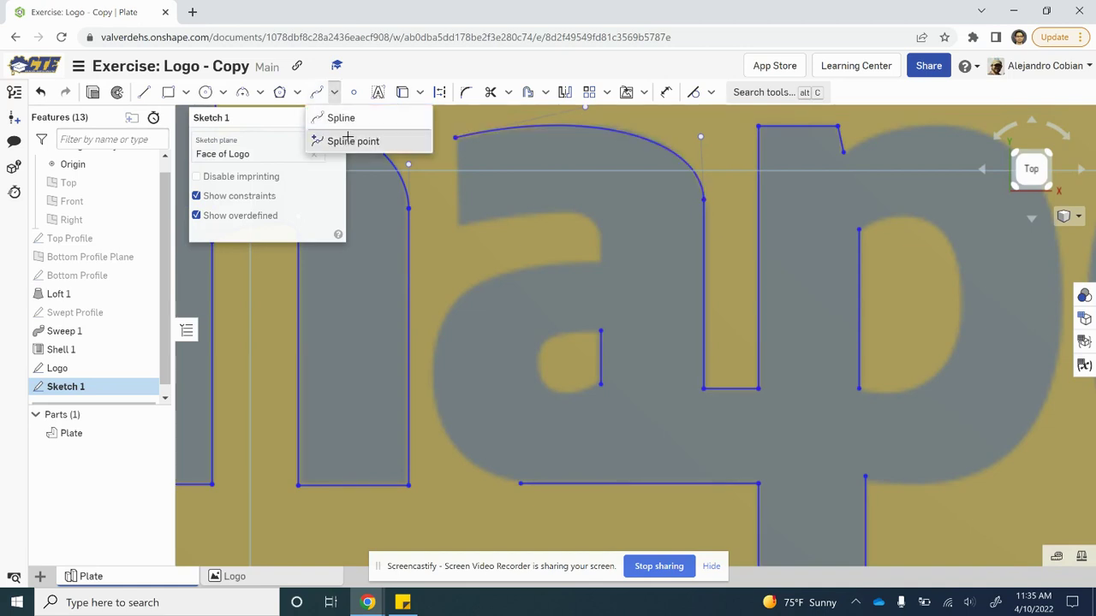
pyautogui.click(341, 141)
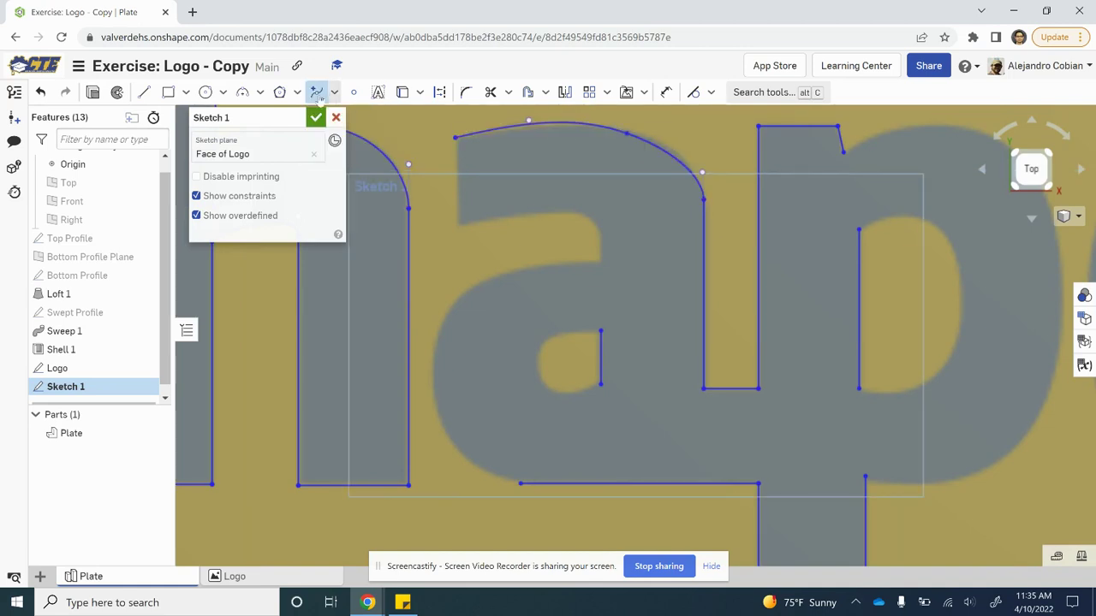
pyautogui.moveTo(633, 132); pyautogui.dragTo(658, 143)
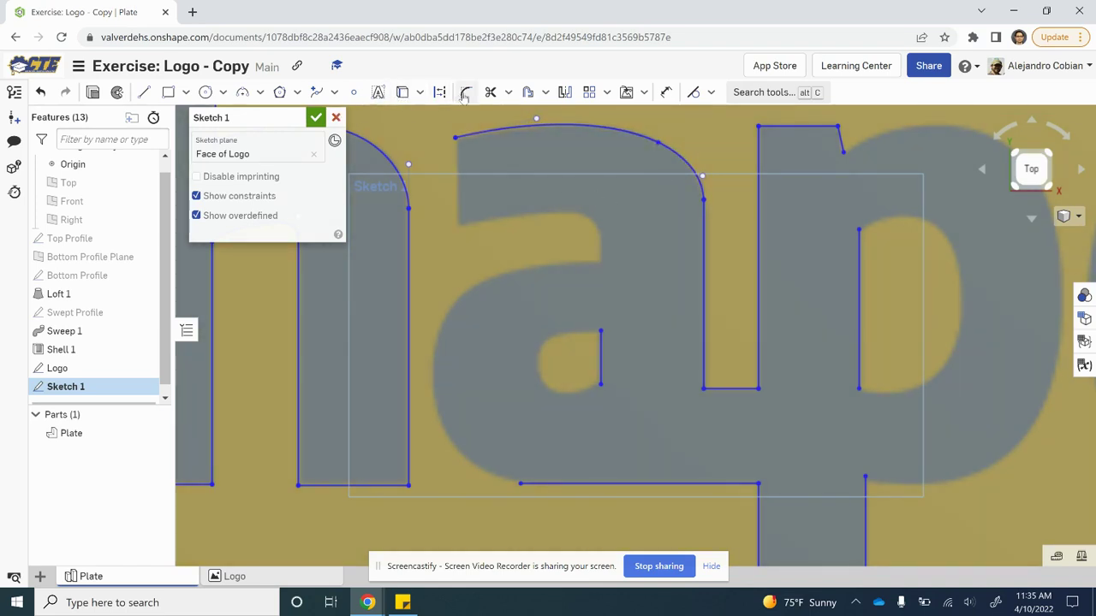
# Draw a vertical line from the upper-left tip of the "a" down to the lower corner of that stroke end
pyautogui.press('l')
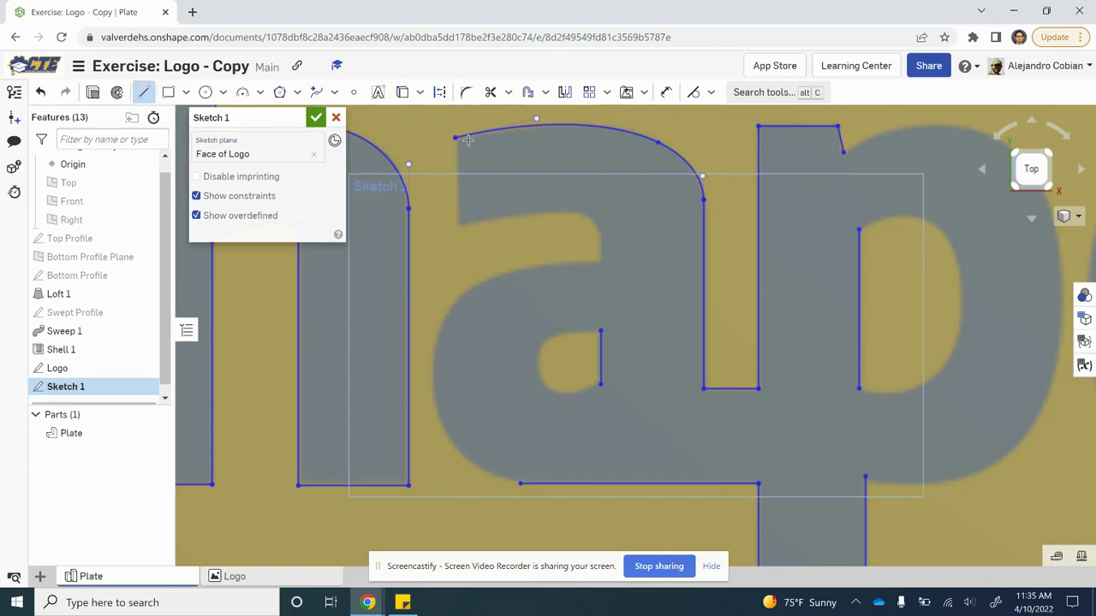
pyautogui.click(457, 224)
pyautogui.press('Escape')
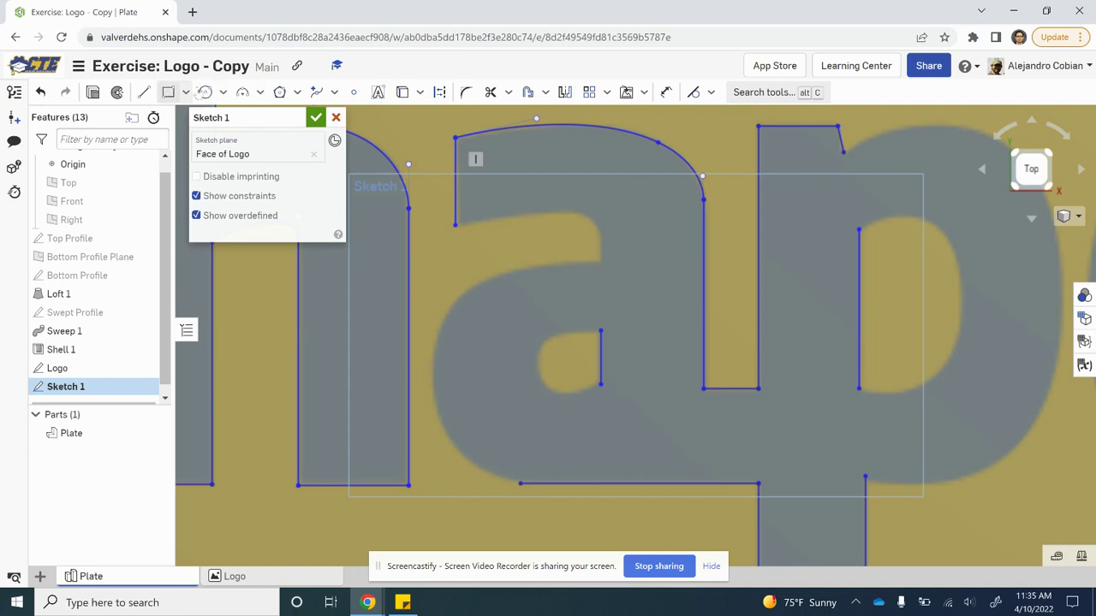
# Draw a three-point spline along the underside of the "a" top stroke, from the stroke end's lower corner to the inner corner above the bowl
pyautogui.click(336, 93)
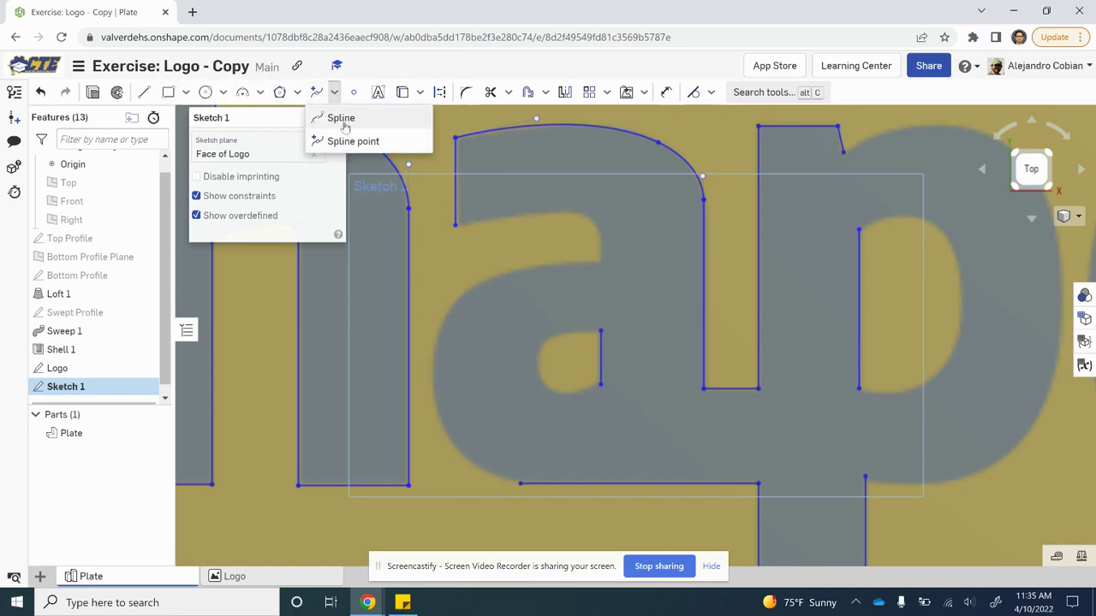
pyautogui.click(342, 117)
pyautogui.click(456, 225)
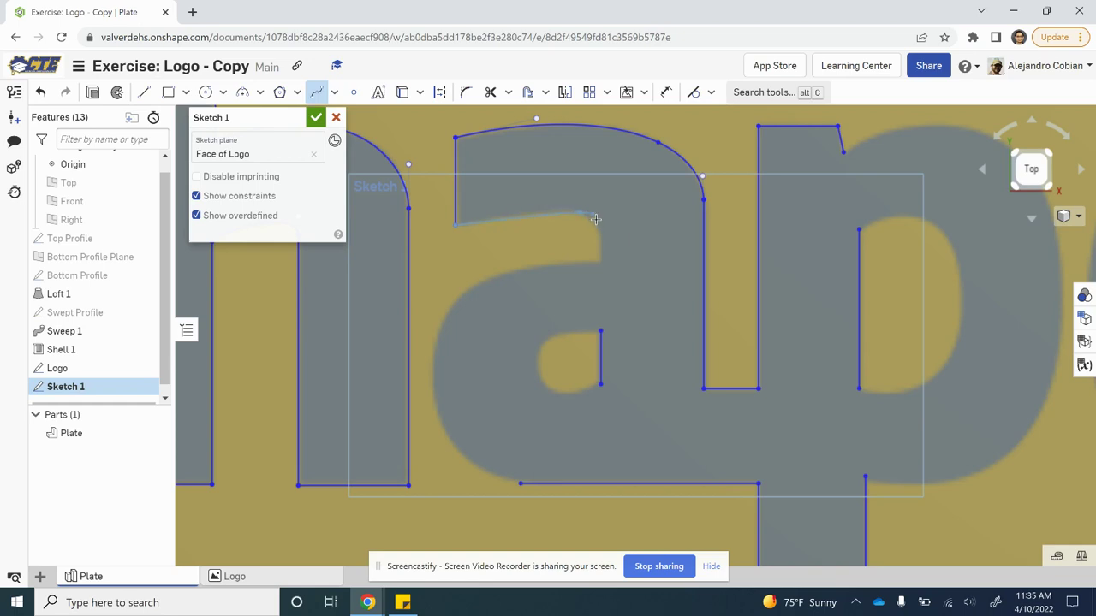
pyautogui.click(596, 219)
pyautogui.click(602, 259)
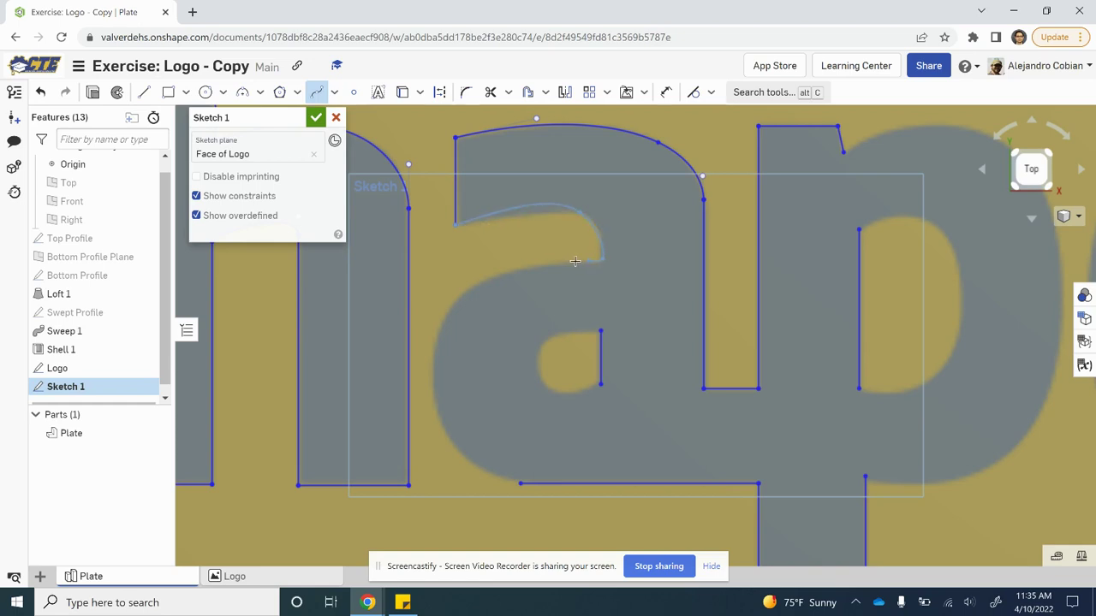
pyautogui.click(601, 259)
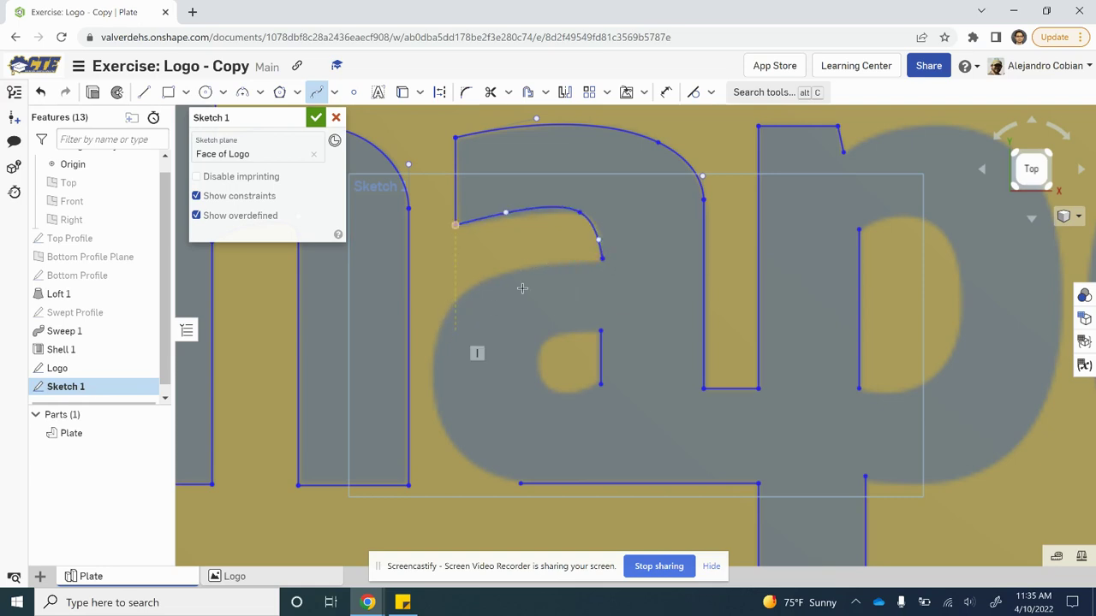
# Draw a spline around the "a" bowl from the inner corner through its leftmost point to the left end of the baseline
pyautogui.click(601, 259)
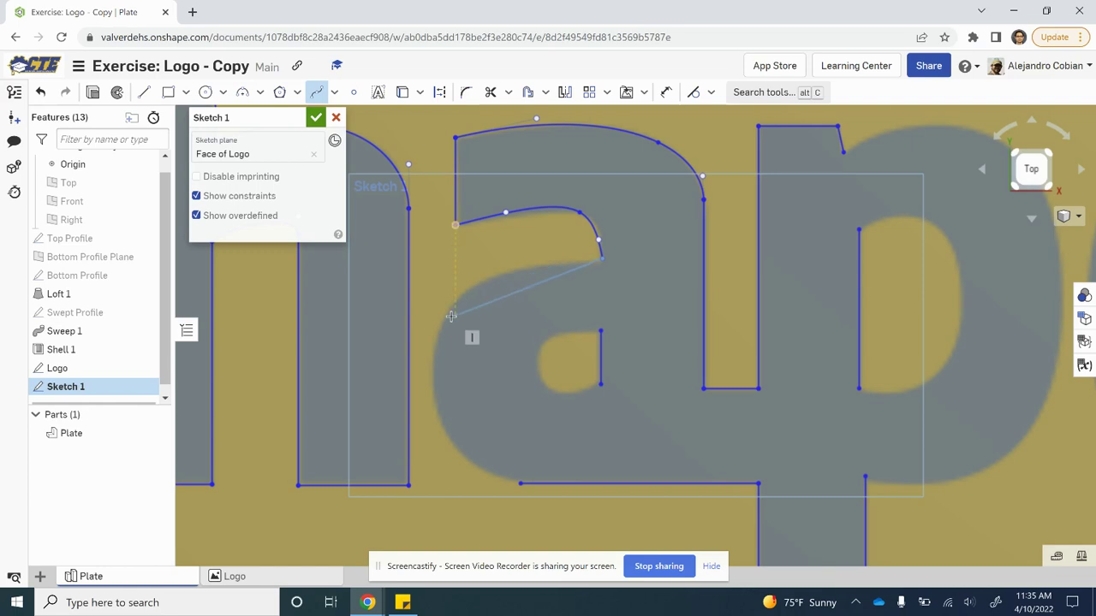
pyautogui.click(433, 368)
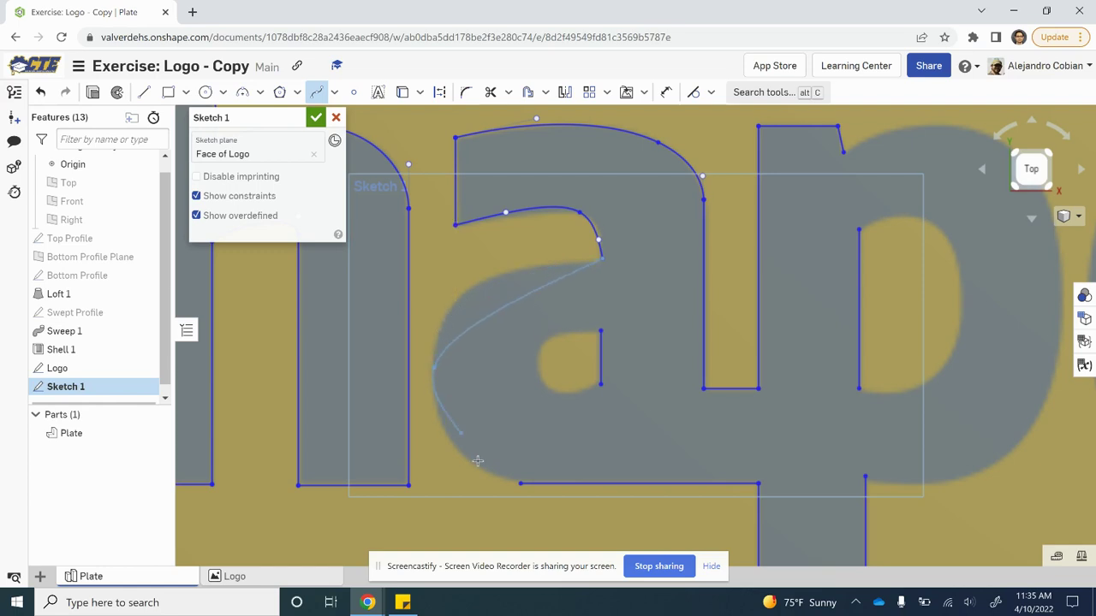
pyautogui.doubleClick(520, 485)
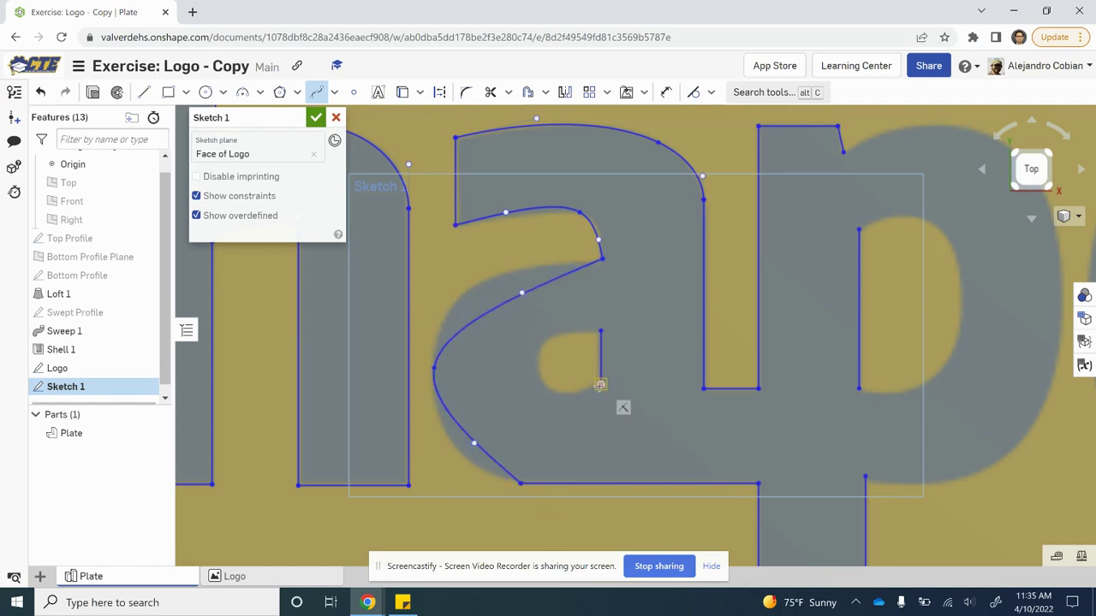
# Draw three-point splines closing the inner openings of the "a" and "p" between the ends of their vertical lines
pyautogui.doubleClick(600, 332)
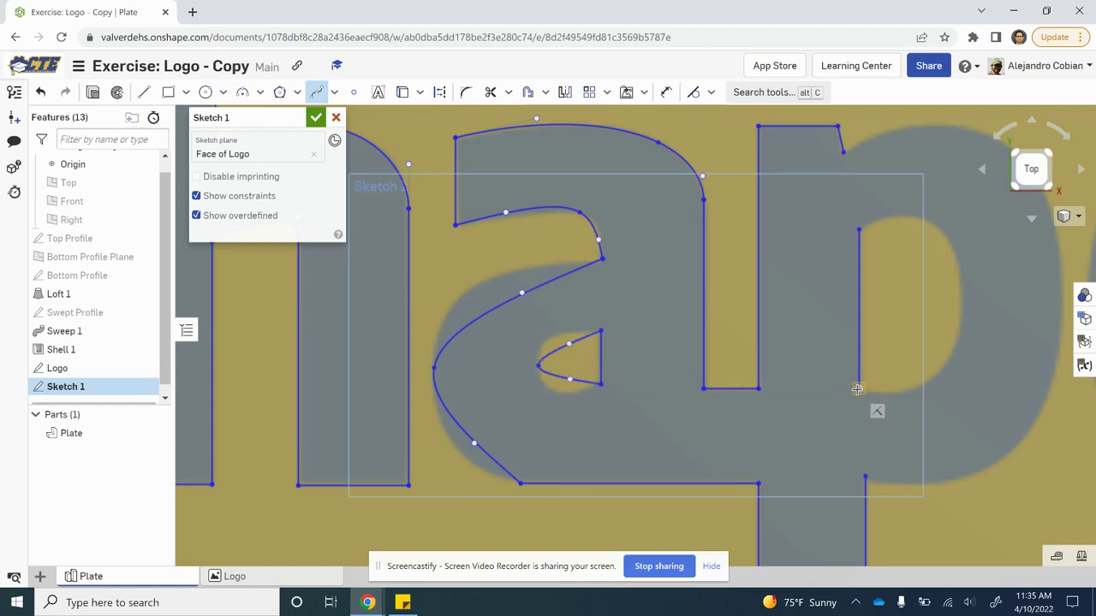
pyautogui.click(890, 390)
pyautogui.click(859, 229)
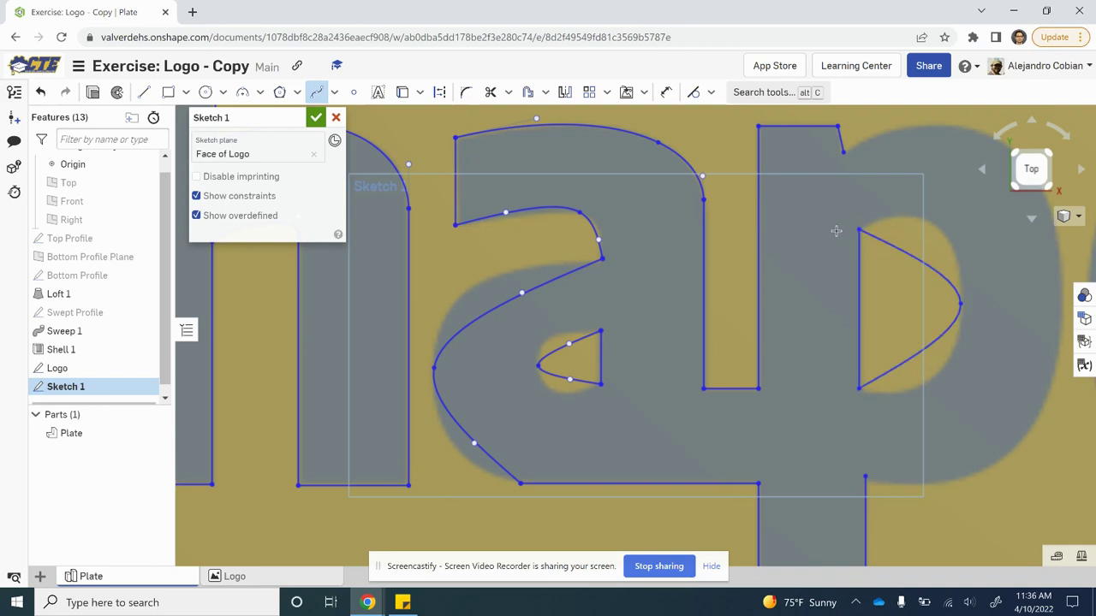
# Draw a spline around the outer bowl of the "p" from the notch near its top, through the rightmost point, to the stem's right edge
pyautogui.moveTo(998, 337); pyautogui.dragTo(865, 325, button='middle')
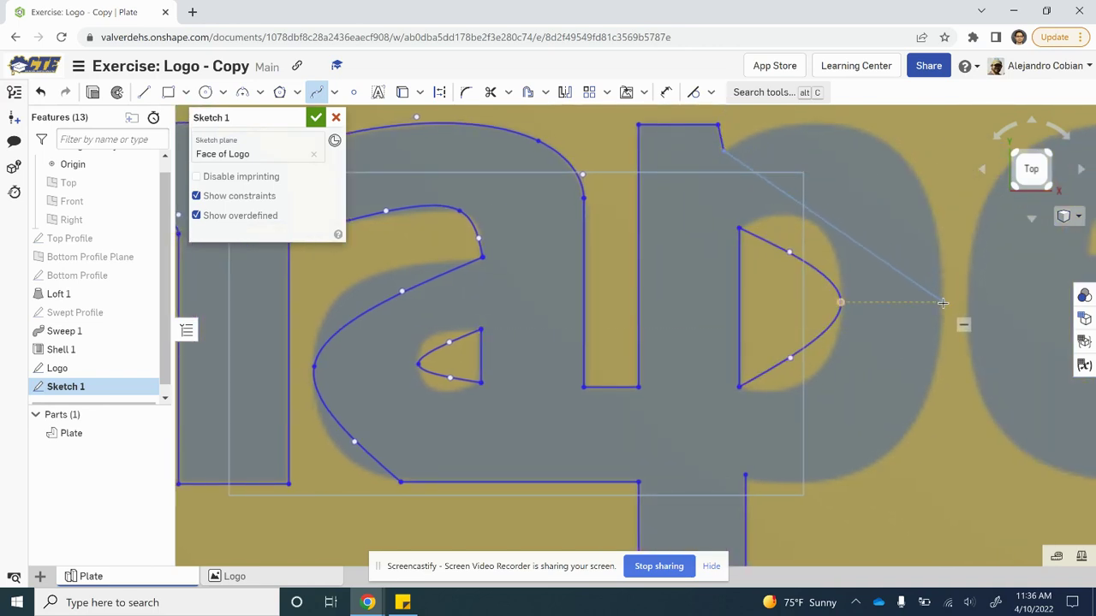
pyautogui.press('Escape')
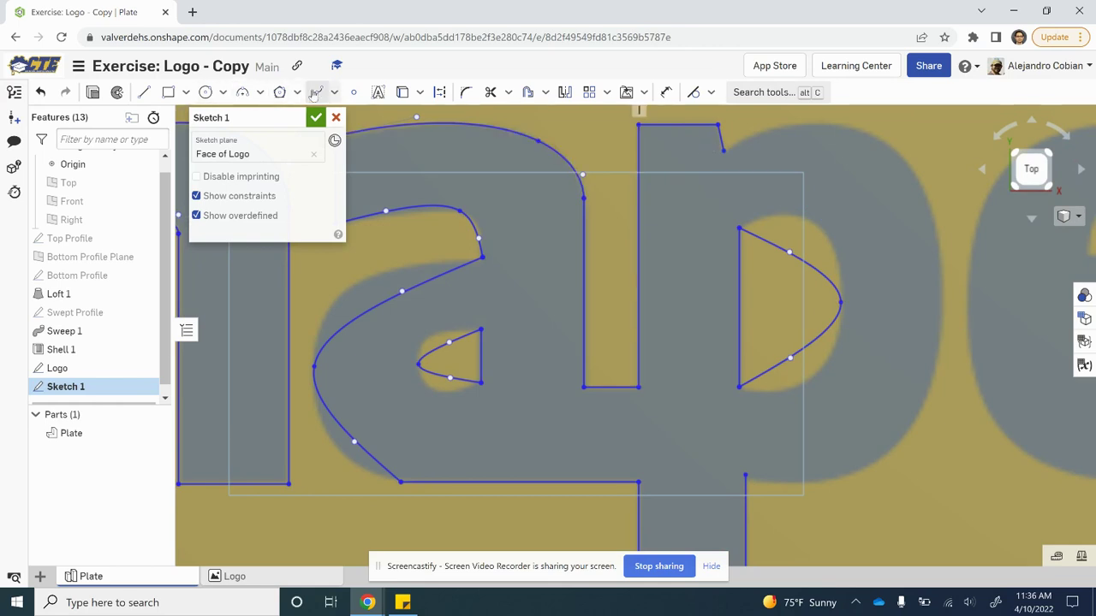
pyautogui.click(316, 91)
pyautogui.click(723, 149)
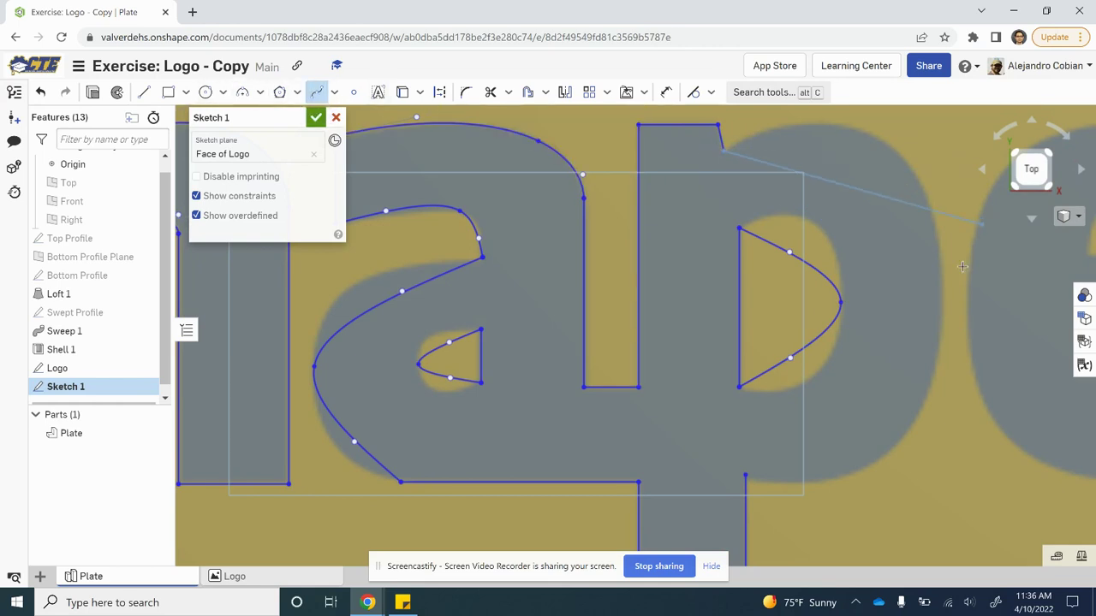
pyautogui.click(942, 304)
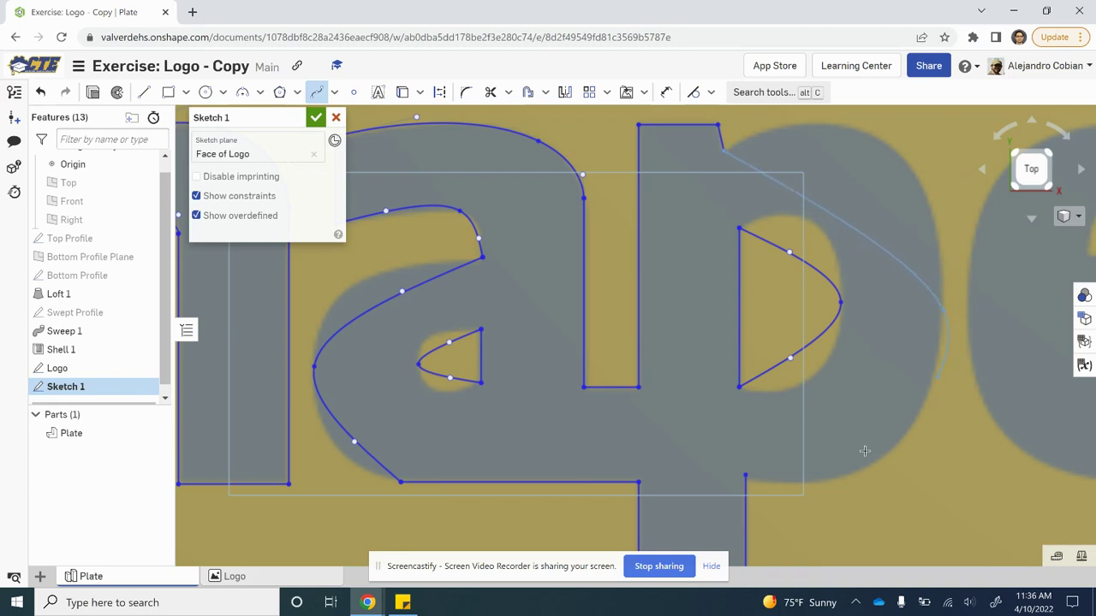
pyautogui.click(744, 475)
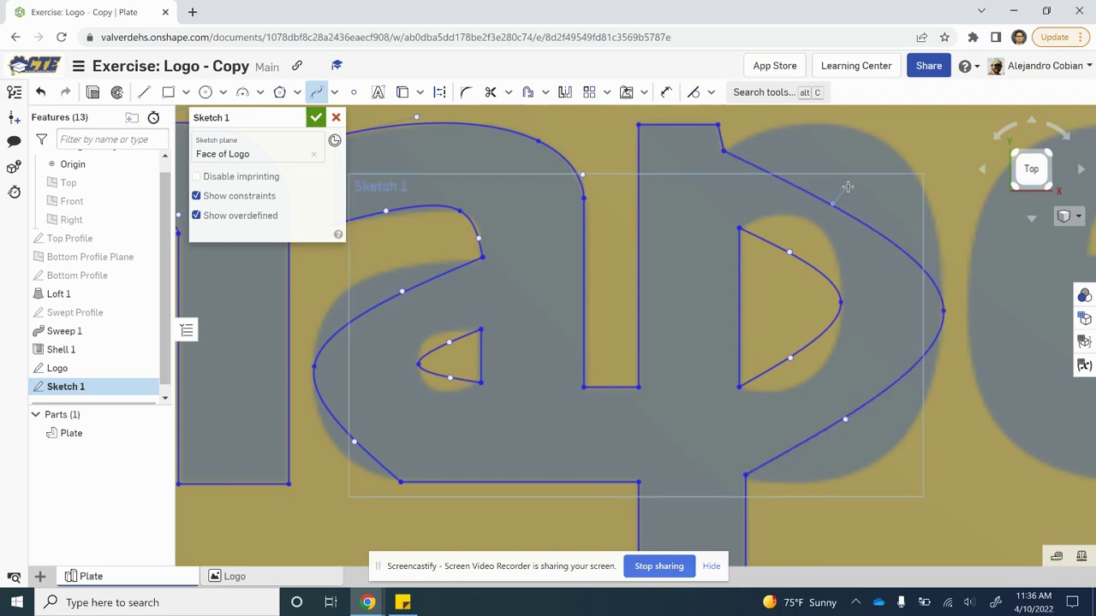
pyautogui.press('Escape')
# Pull the handles of the "p" outer and inner splines so both follow the letter's curves
pyautogui.moveTo(835, 202); pyautogui.dragTo(906, 103)
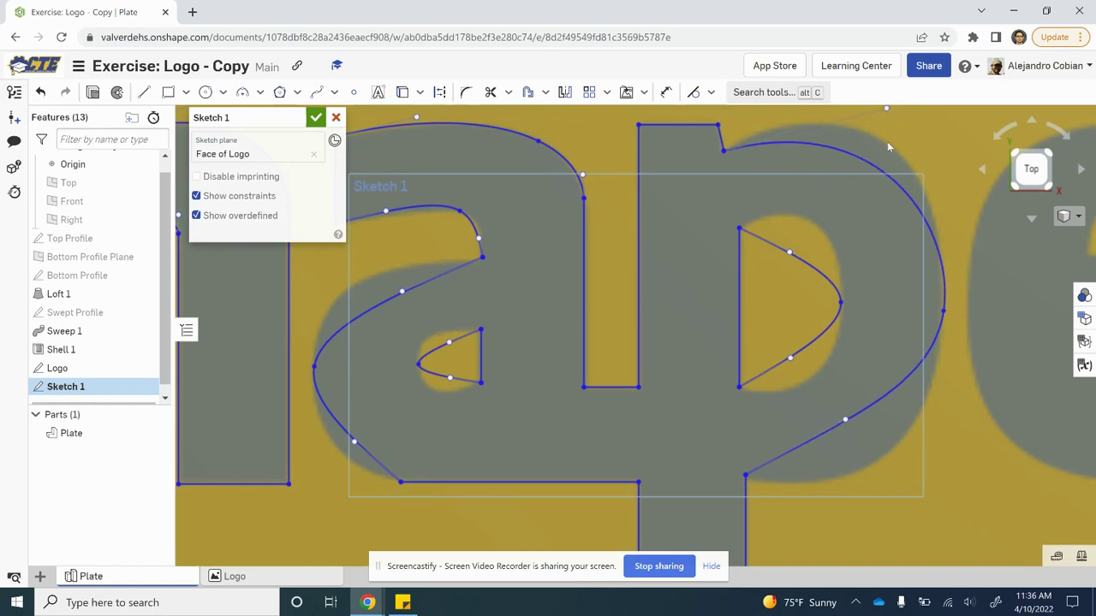
pyautogui.scroll(-3, 888, 144)
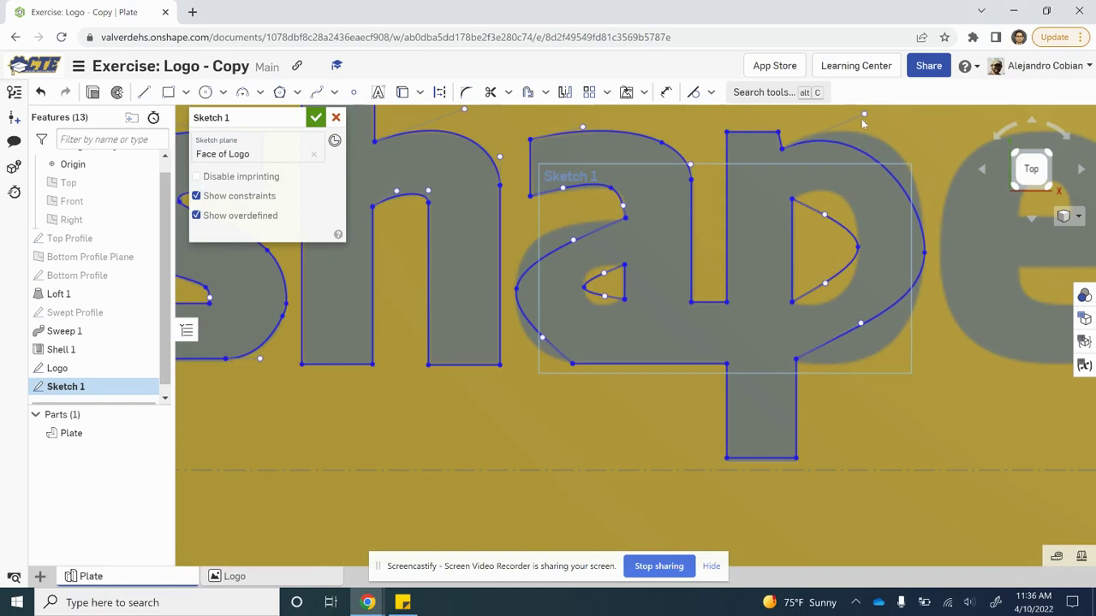
pyautogui.moveTo(861, 119); pyautogui.dragTo(842, 196, button='middle')
pyautogui.moveTo(829, 203); pyautogui.dragTo(859, 178)
pyautogui.moveTo(827, 414); pyautogui.dragTo(840, 466)
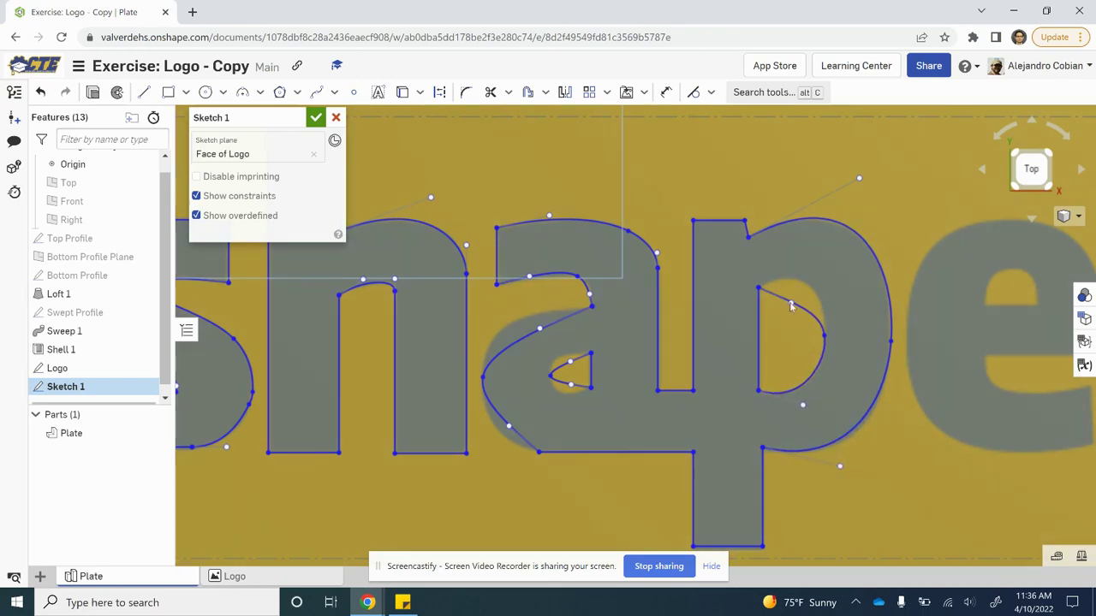
pyautogui.moveTo(790, 302); pyautogui.dragTo(804, 260)
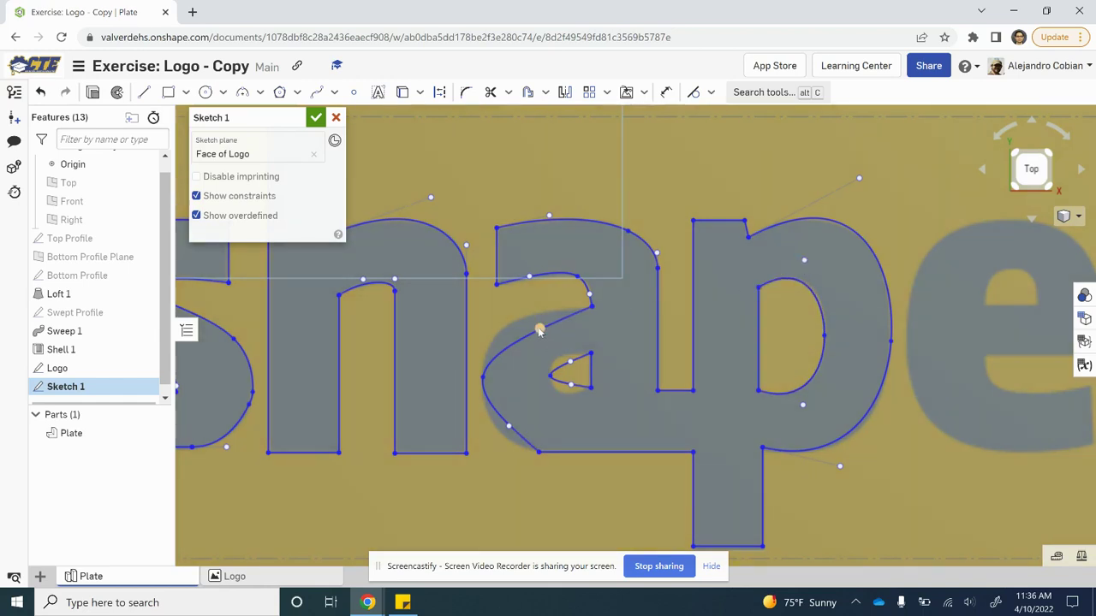
# Pull the upper handle of the "a" bowl spline and adjust the handles and points of the spline under its top stroke to fit the picture
pyautogui.moveTo(540, 328); pyautogui.dragTo(500, 307)
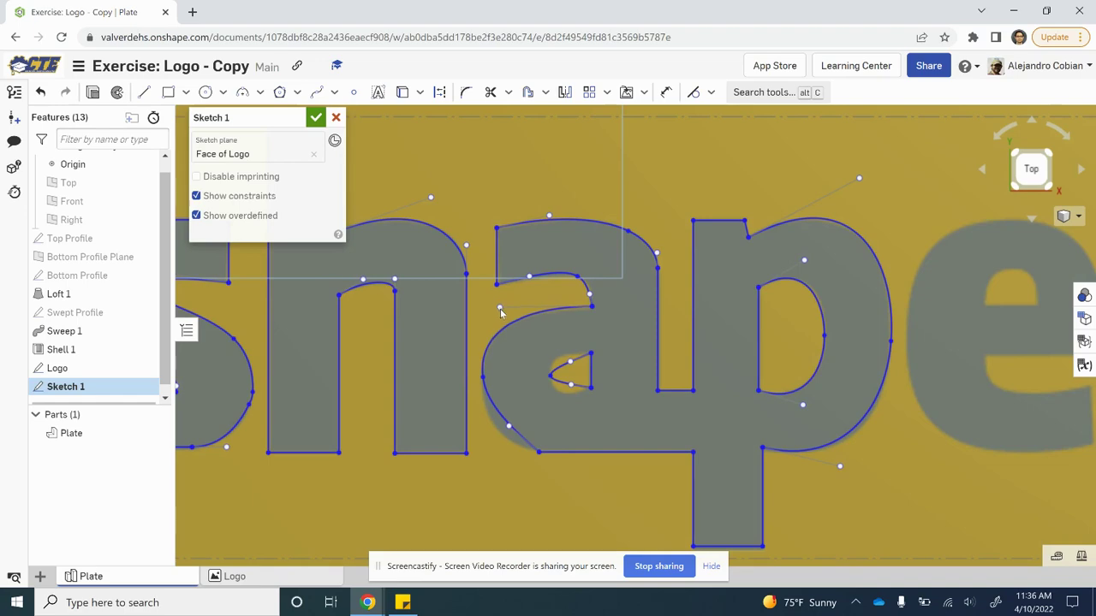
pyautogui.moveTo(592, 296); pyautogui.dragTo(594, 293)
pyautogui.scroll(5, 547, 281)
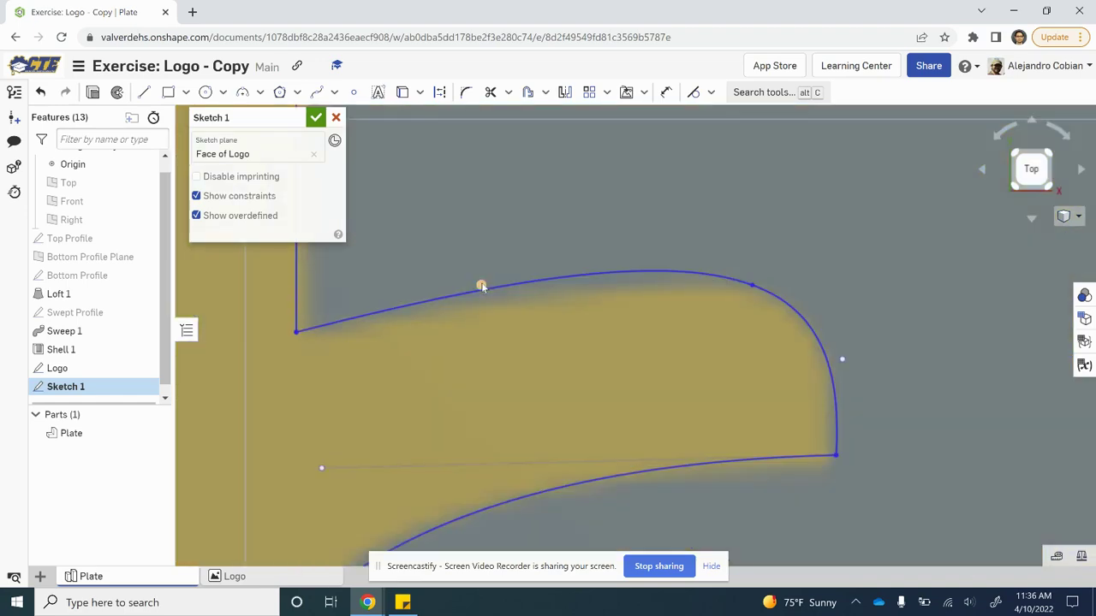
pyautogui.moveTo(481, 285); pyautogui.dragTo(493, 310)
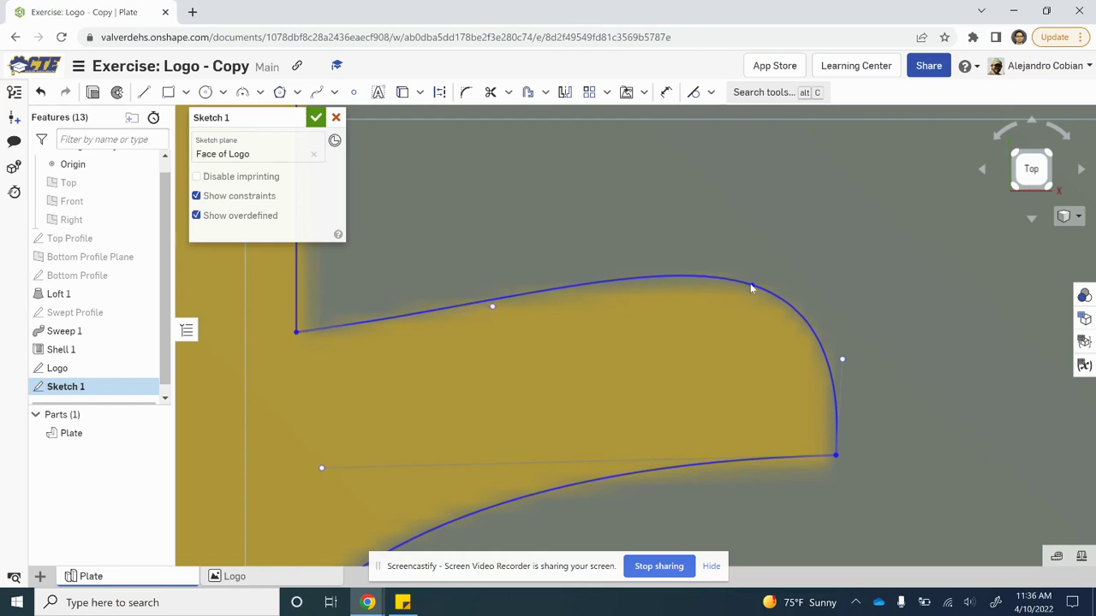
pyautogui.moveTo(752, 285); pyautogui.dragTo(750, 299)
pyautogui.scroll(-3, 742, 340)
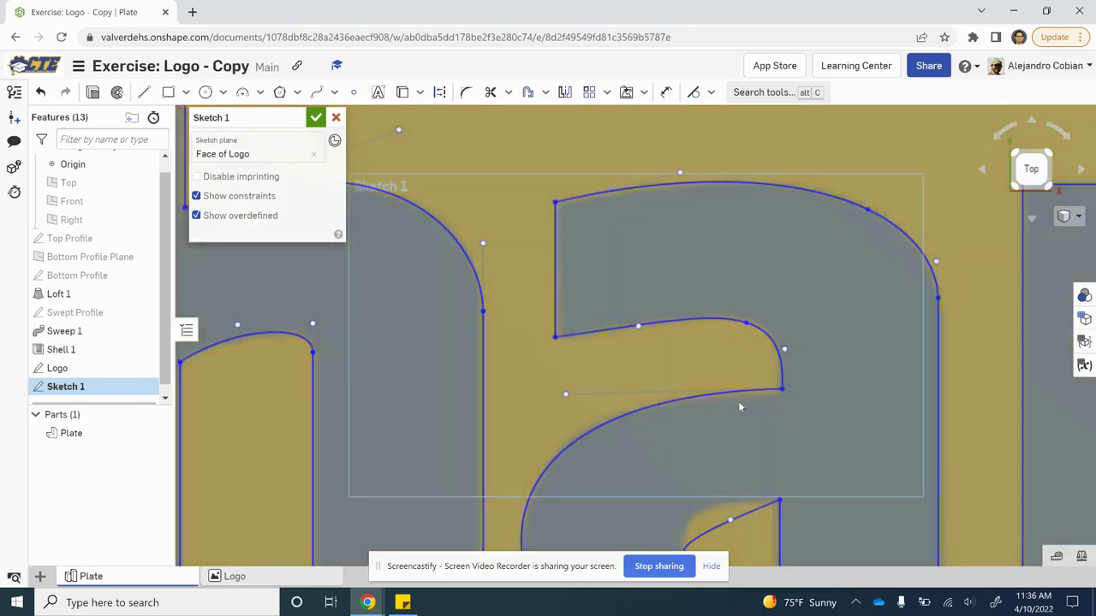
pyautogui.moveTo(782, 389)
pyautogui.mouseDown()
pyautogui.moveTo(784, 400)
pyautogui.moveTo(781, 390)
pyautogui.mouseUp()
pyautogui.moveTo(749, 322); pyautogui.dragTo(752, 319)
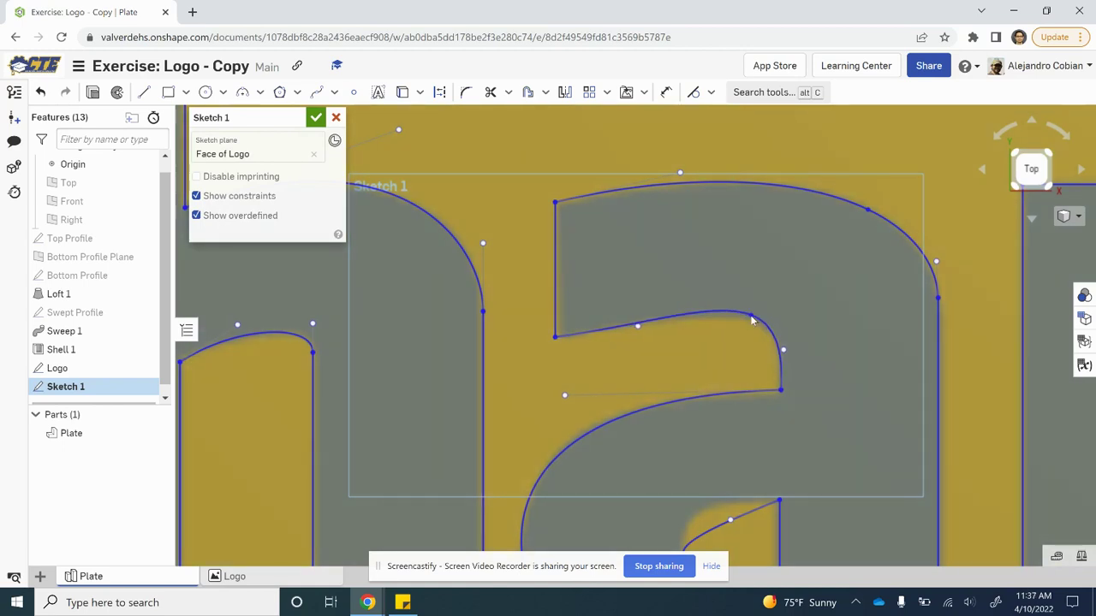
# Pull the lower handle of the "a" bowl spline and both handles of its inner opening's spline to match the letter's curves
pyautogui.scroll(-3, 730, 362)
pyautogui.scroll(5, 648, 476)
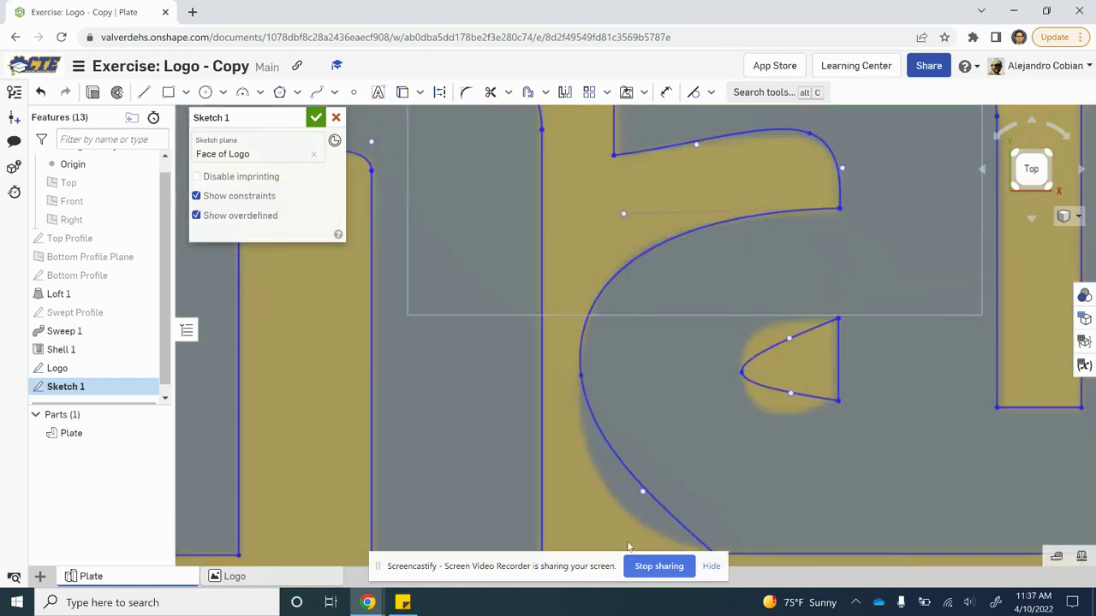
pyautogui.moveTo(642, 493); pyautogui.dragTo(602, 533)
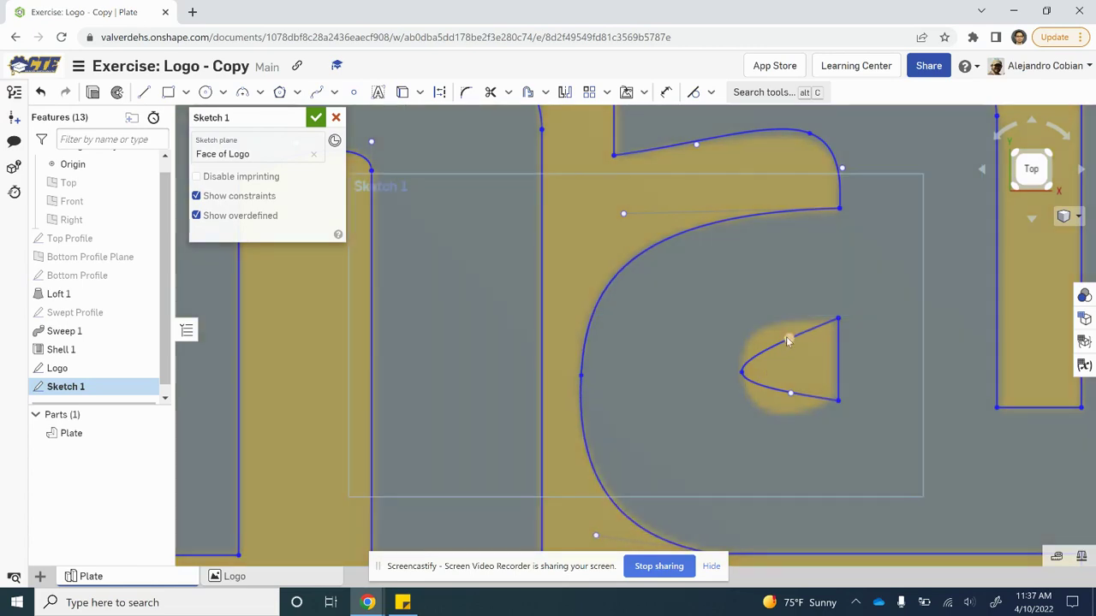
pyautogui.moveTo(787, 337); pyautogui.dragTo(762, 315)
pyautogui.moveTo(790, 392); pyautogui.dragTo(771, 418)
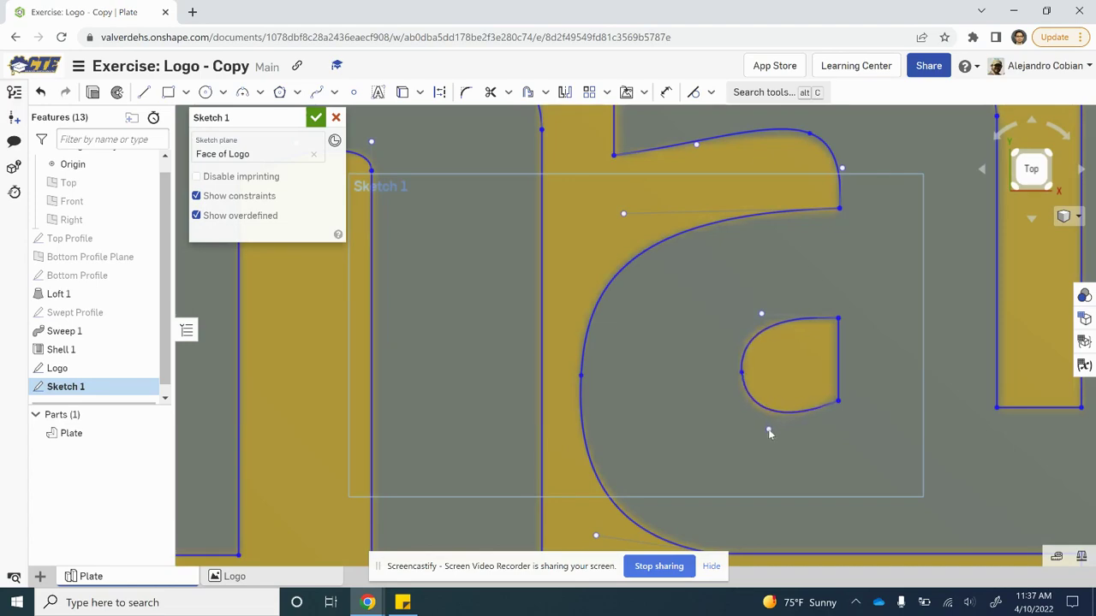
pyautogui.scroll(-4, 903, 431)
pyautogui.moveTo(984, 458); pyautogui.dragTo(613, 359, button='middle')
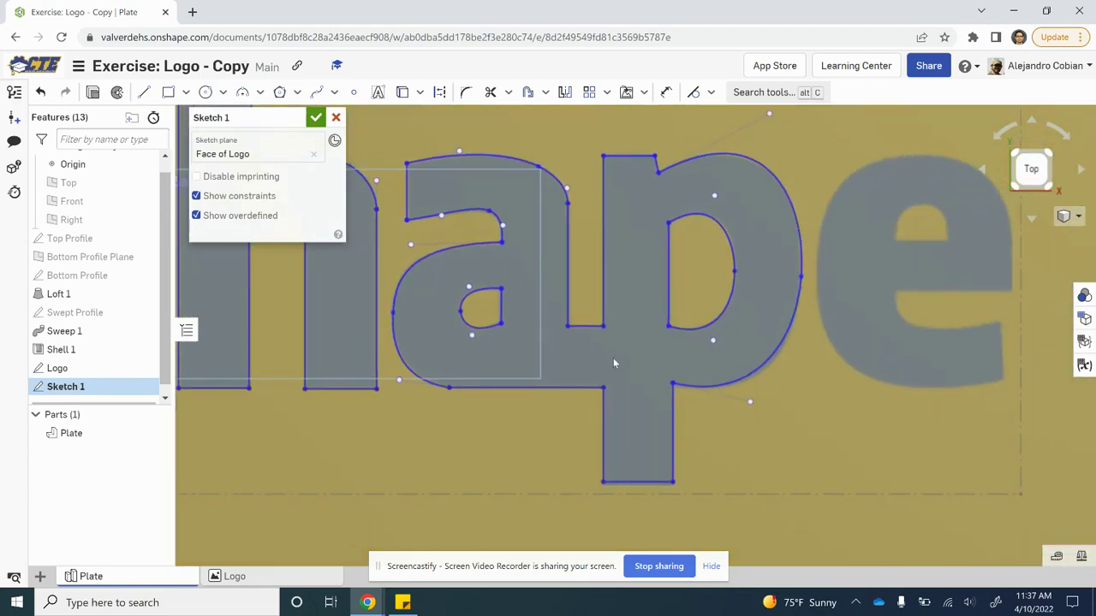
# Switch to the Onshape learning course, open slide 9 to check the "e" tracing instructions, and return to the logo sketch
pyautogui.hotkey('alt', 'Tab')
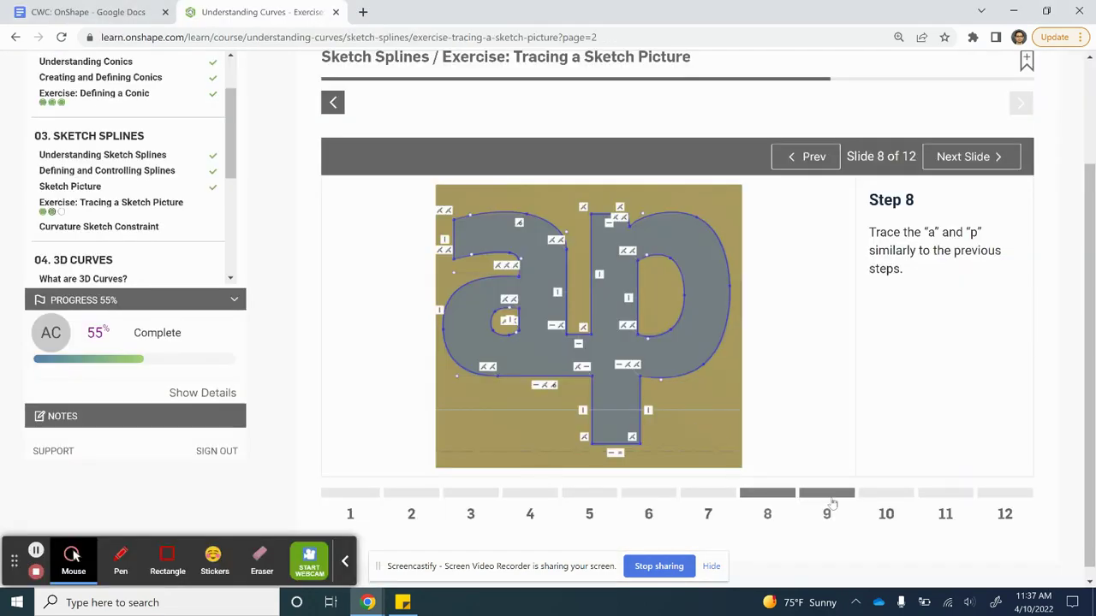
pyautogui.click(829, 500)
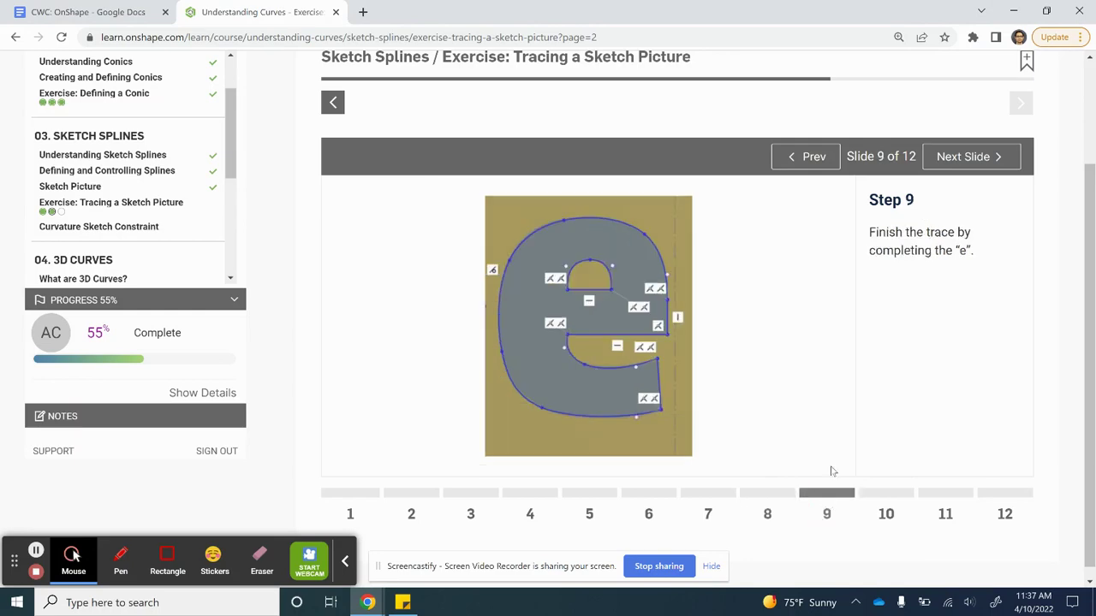
pyautogui.hotkey('alt', 'Tab')
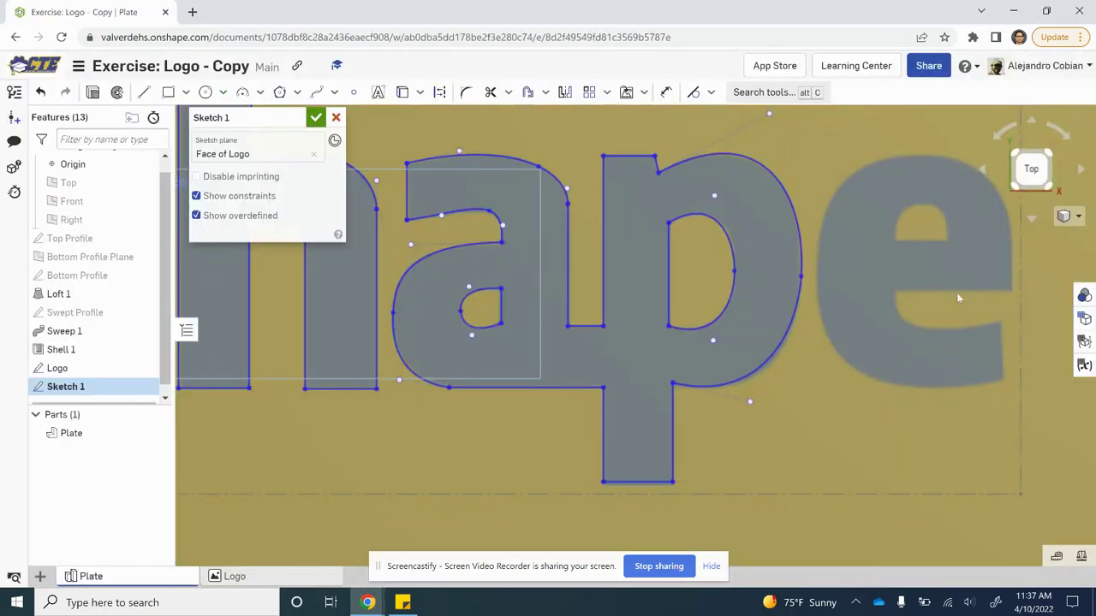
# Draw a horizontal line about 0.089 long along the flat base of the upper opening in the "e"
pyautogui.moveTo(863, 297); pyautogui.dragTo(556, 344, button='middle')
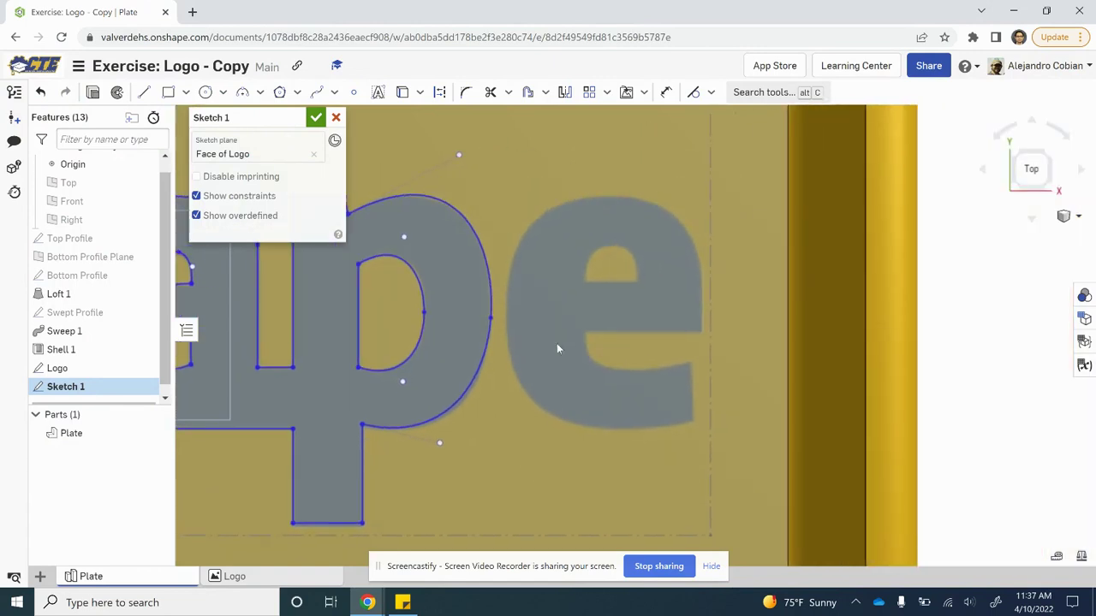
pyautogui.scroll(3, 548, 335)
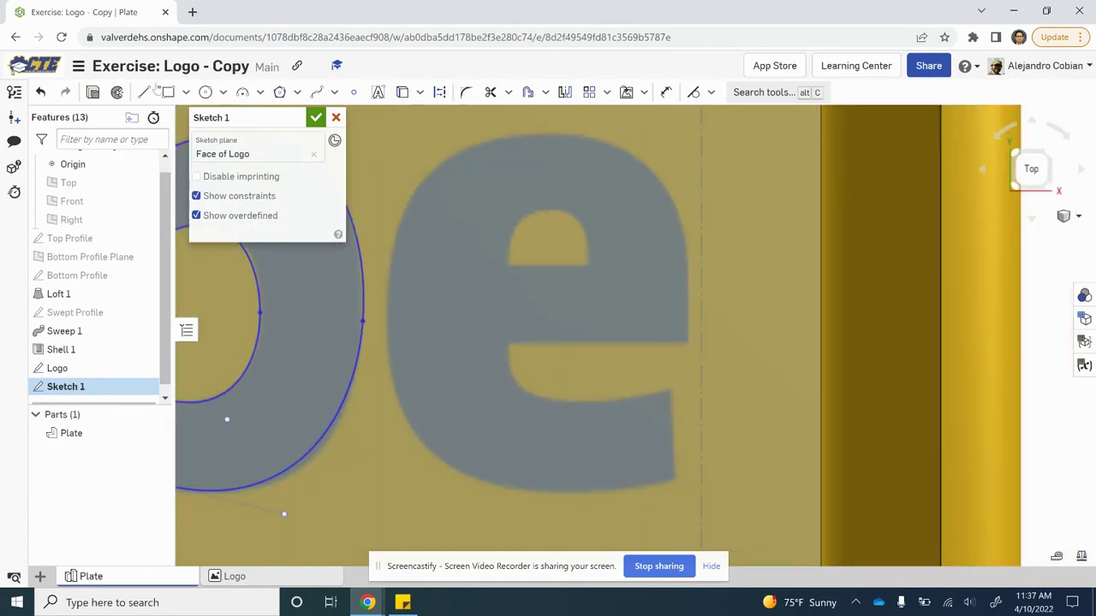
pyautogui.click(144, 91)
pyautogui.click(507, 267)
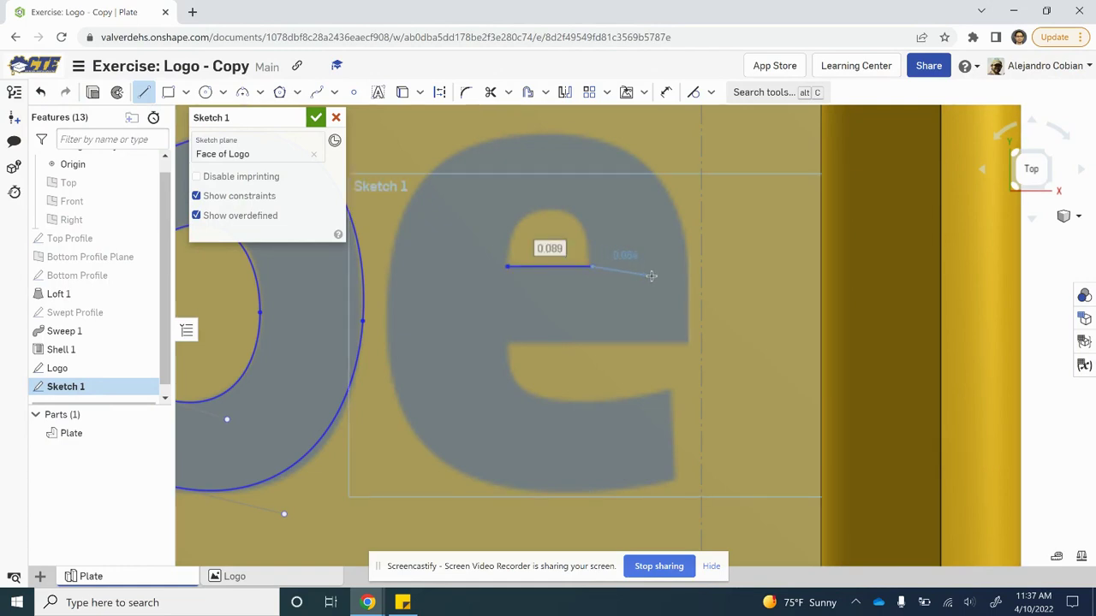
pyautogui.press('Escape')
# Trace the straight edges of the "e" with lines: its right side, the underside of the crossbar and the slanted tail end
pyautogui.press('l')
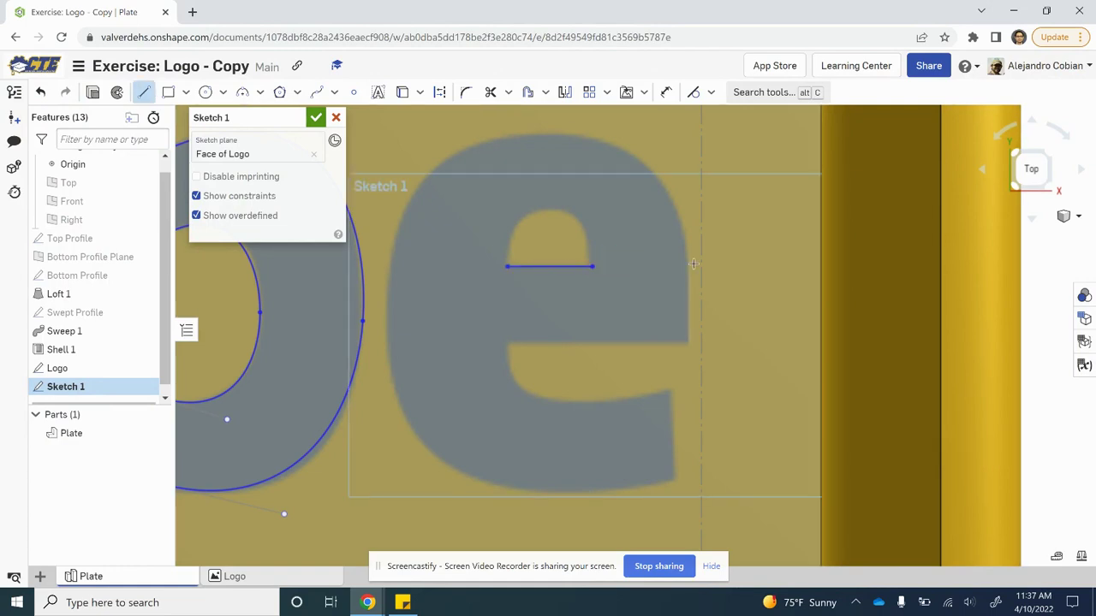
pyautogui.click(687, 344)
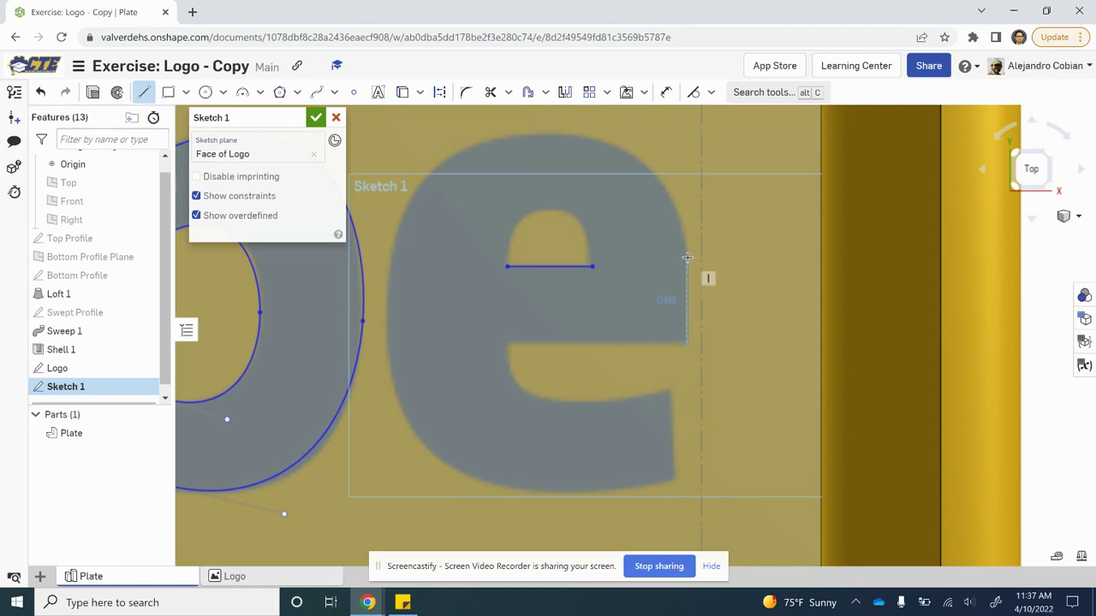
pyautogui.click(687, 256)
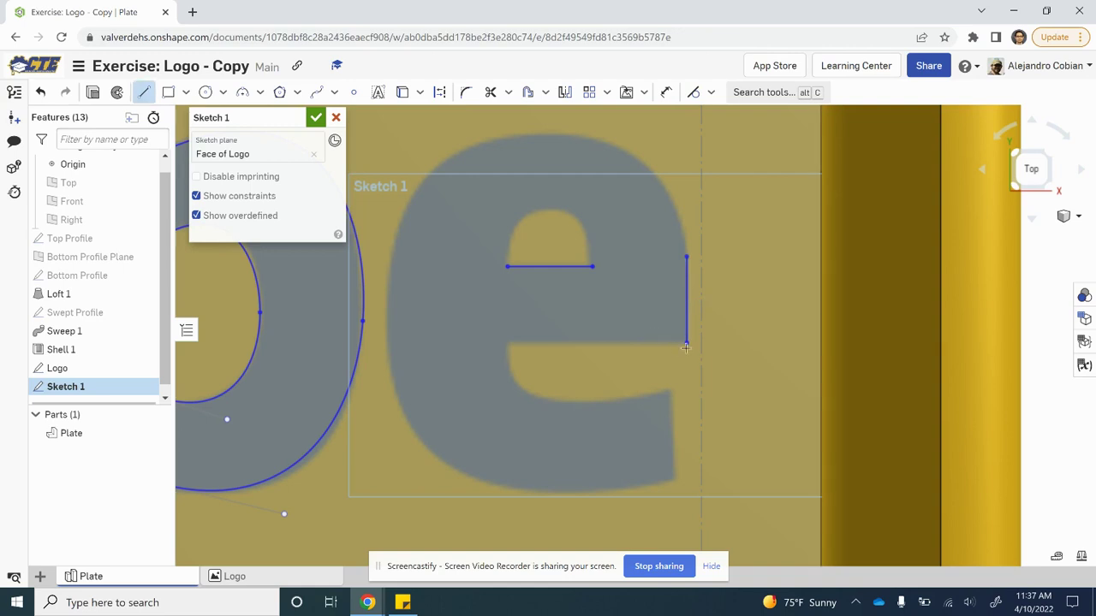
pyautogui.click(687, 342)
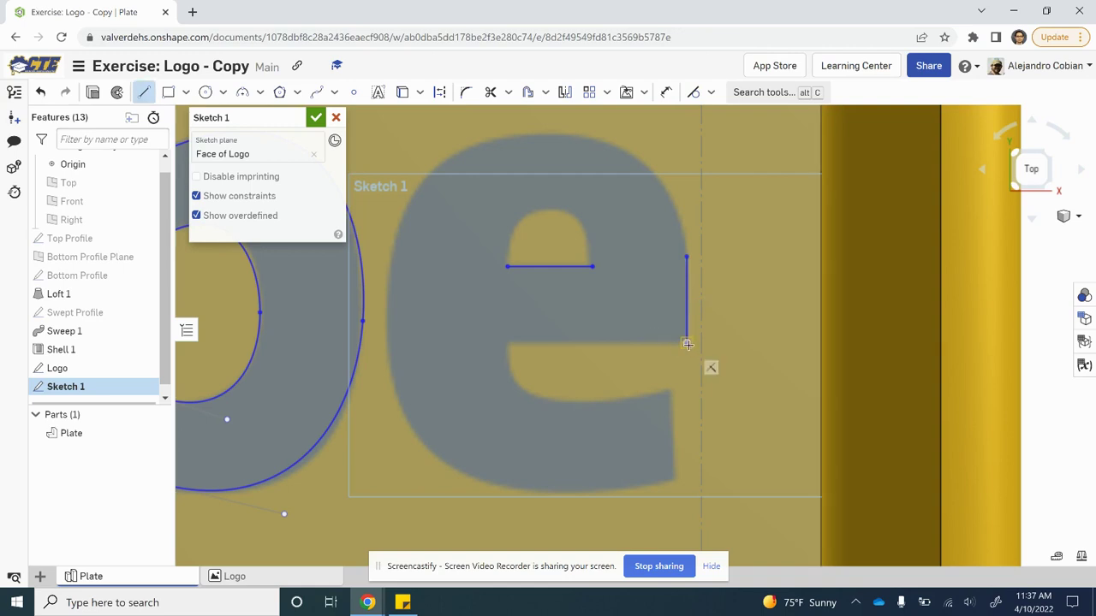
pyautogui.click(513, 344)
pyautogui.press('Escape')
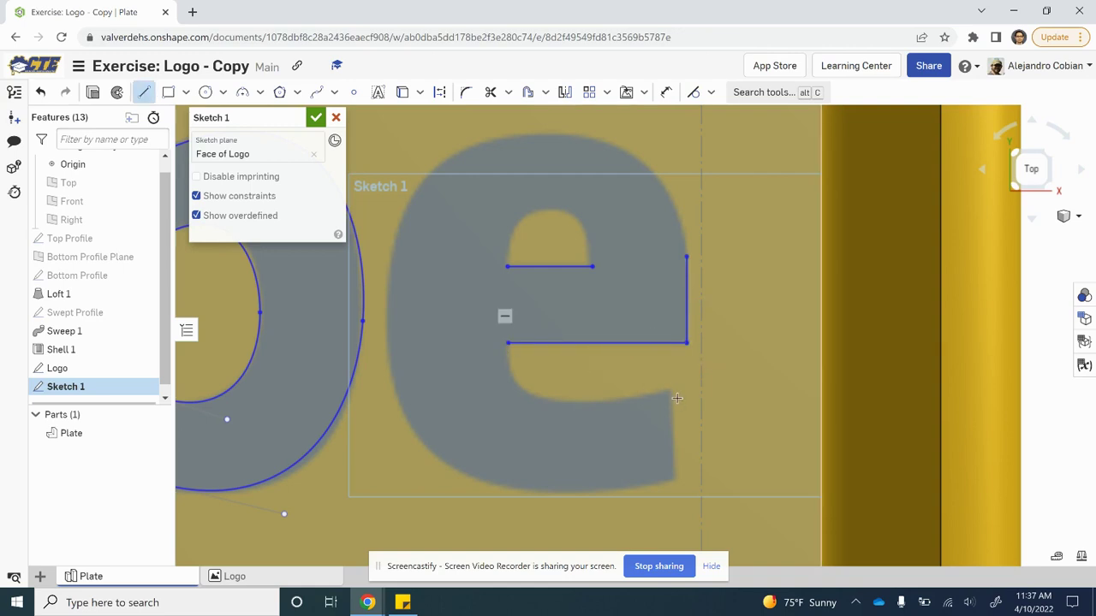
pyautogui.click(670, 389)
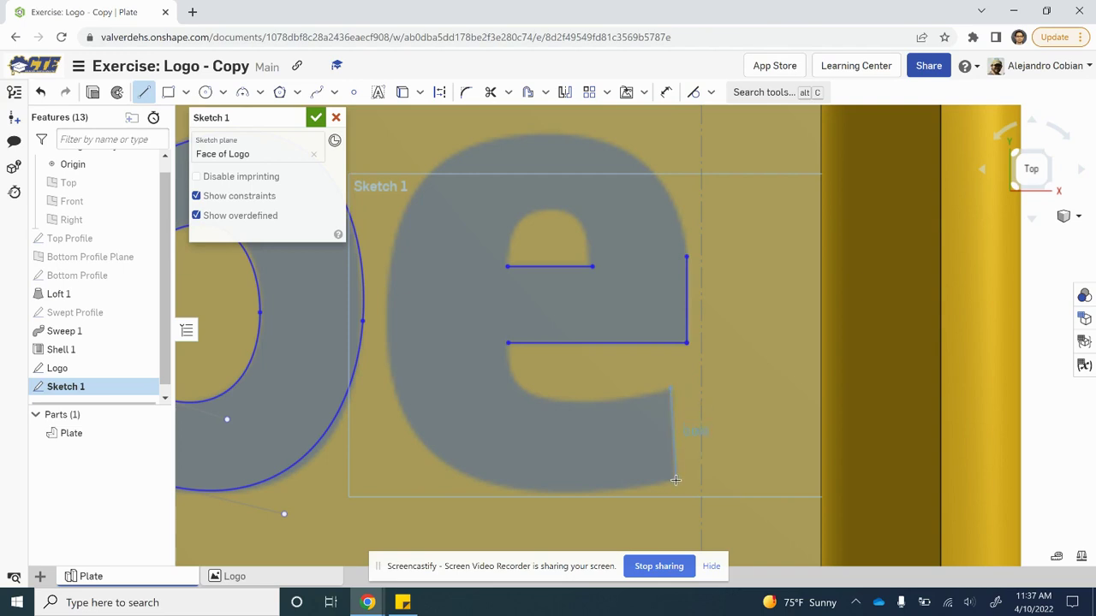
pyautogui.press('Escape')
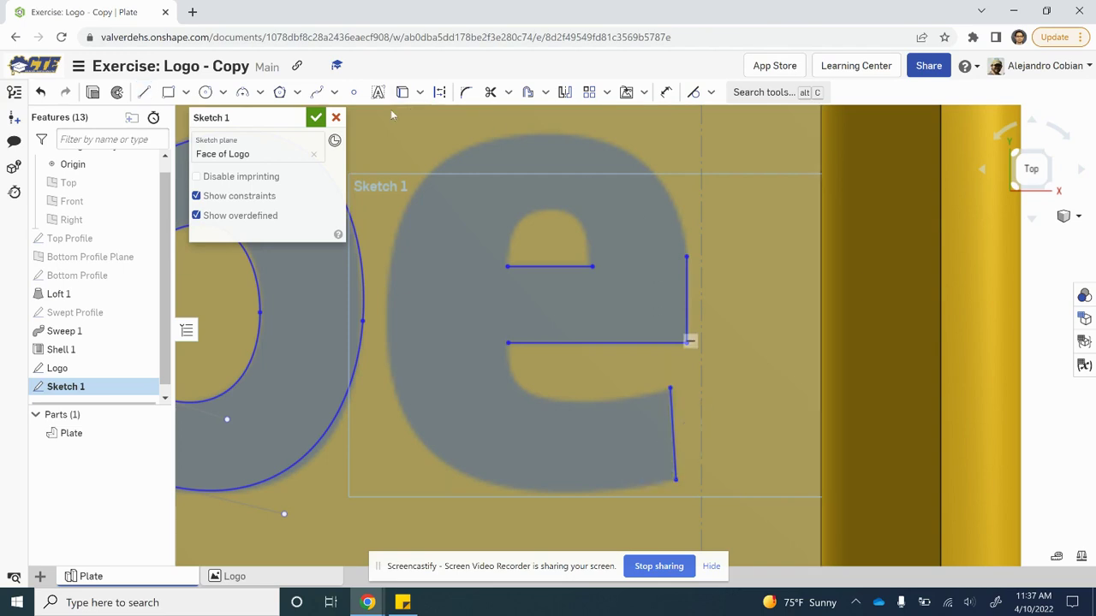
# Draw a spline over the upper opening of the "e", from one end of its flat base through the peak to the other
pyautogui.click(316, 92)
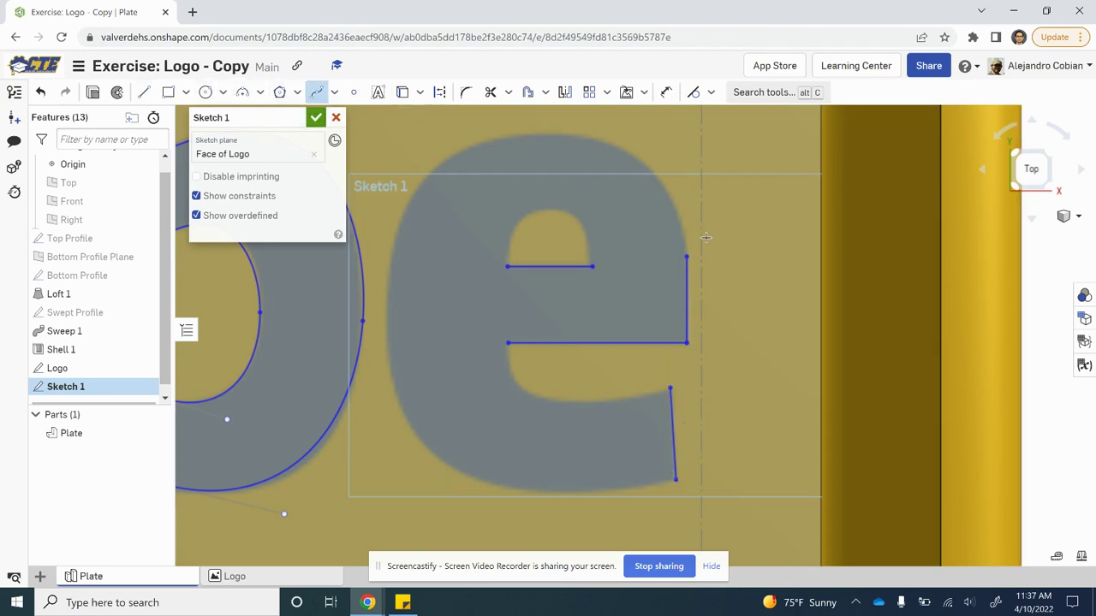
pyautogui.click(592, 268)
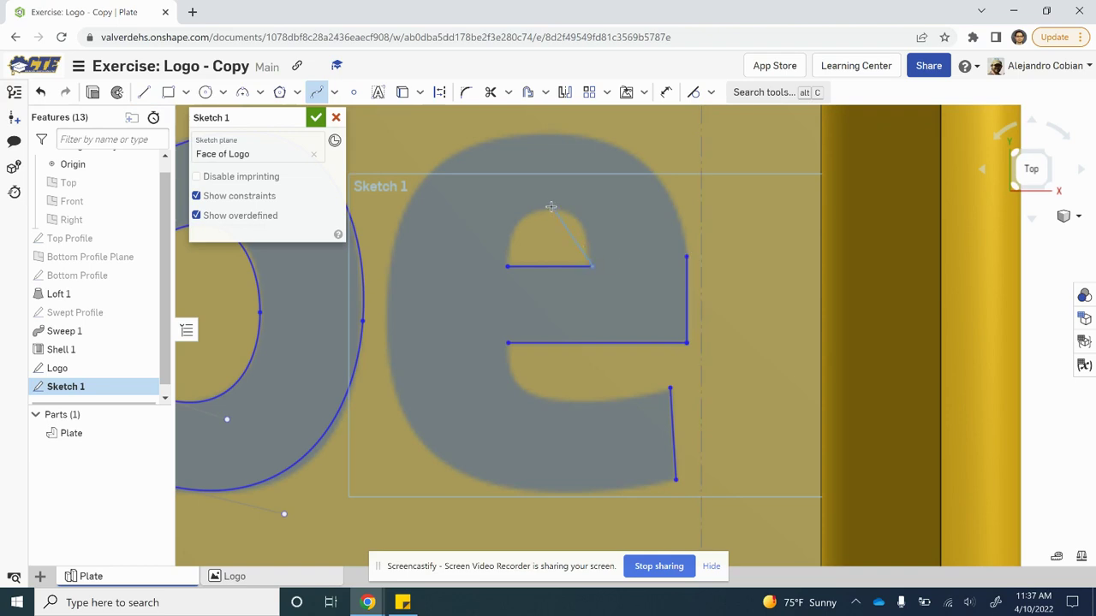
pyautogui.click(507, 266)
pyautogui.press('Escape')
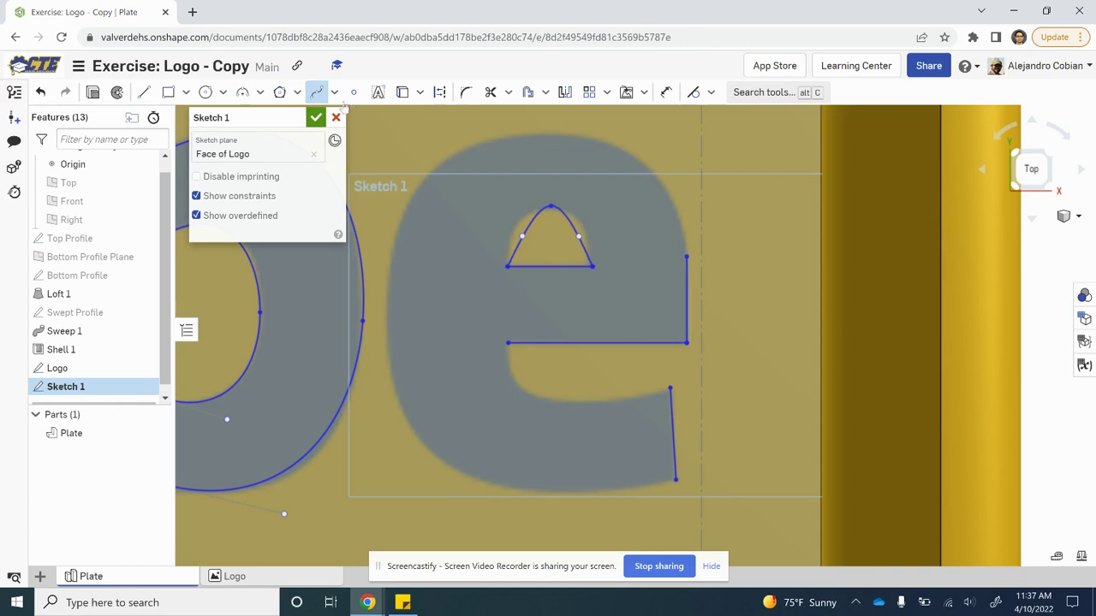
# Draw a spline around the outside of the "e" from its right edge to the tail, and adjust its start handle and lower point
pyautogui.click(686, 257)
pyautogui.click(550, 134)
pyautogui.click(386, 332)
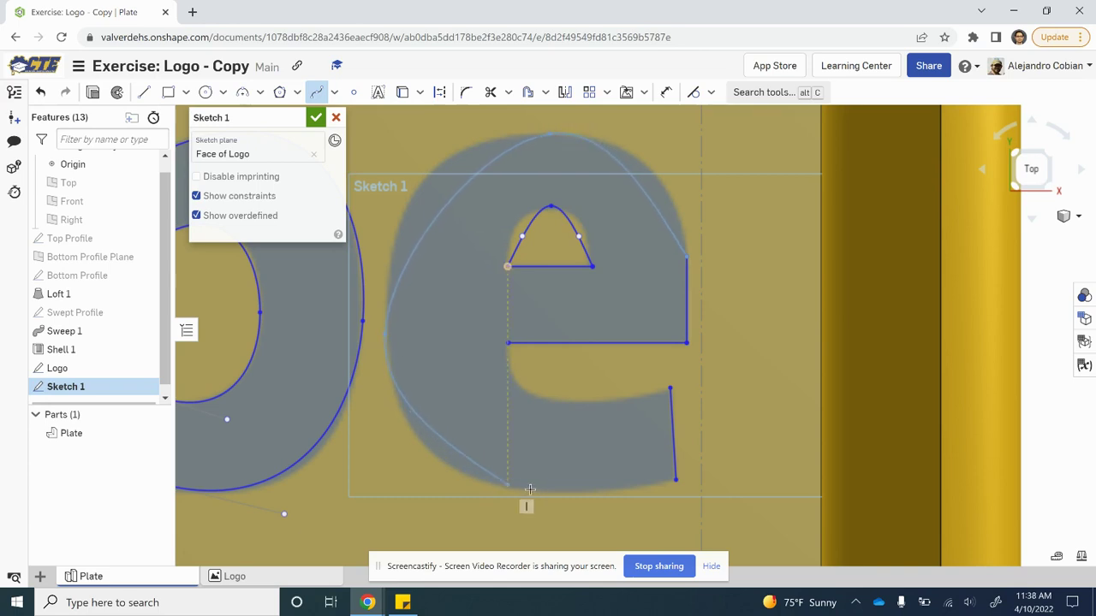
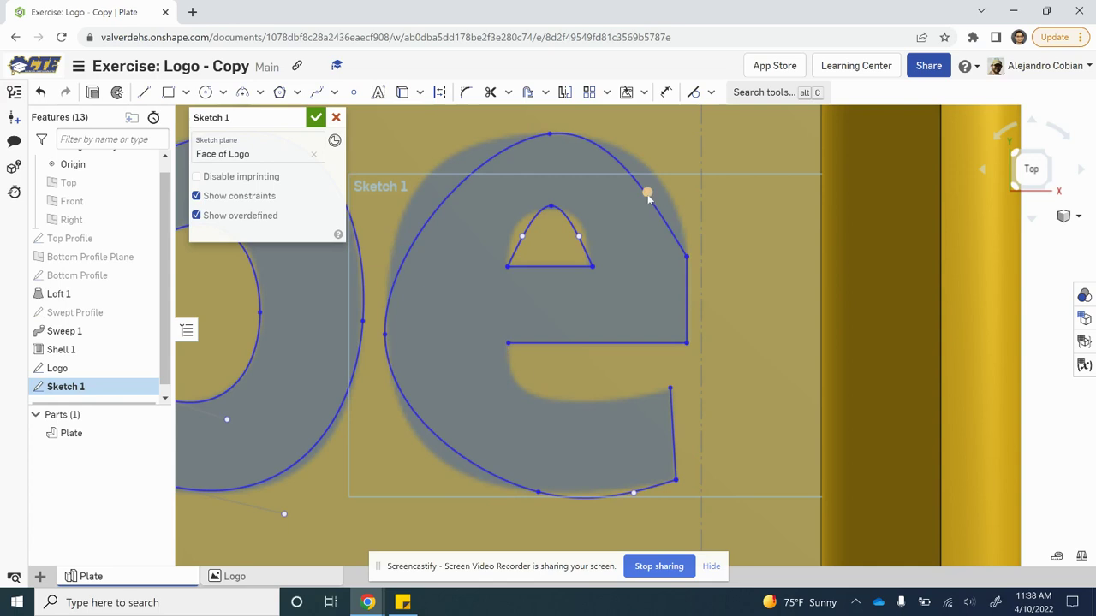
pyautogui.moveTo(648, 196); pyautogui.dragTo(686, 190)
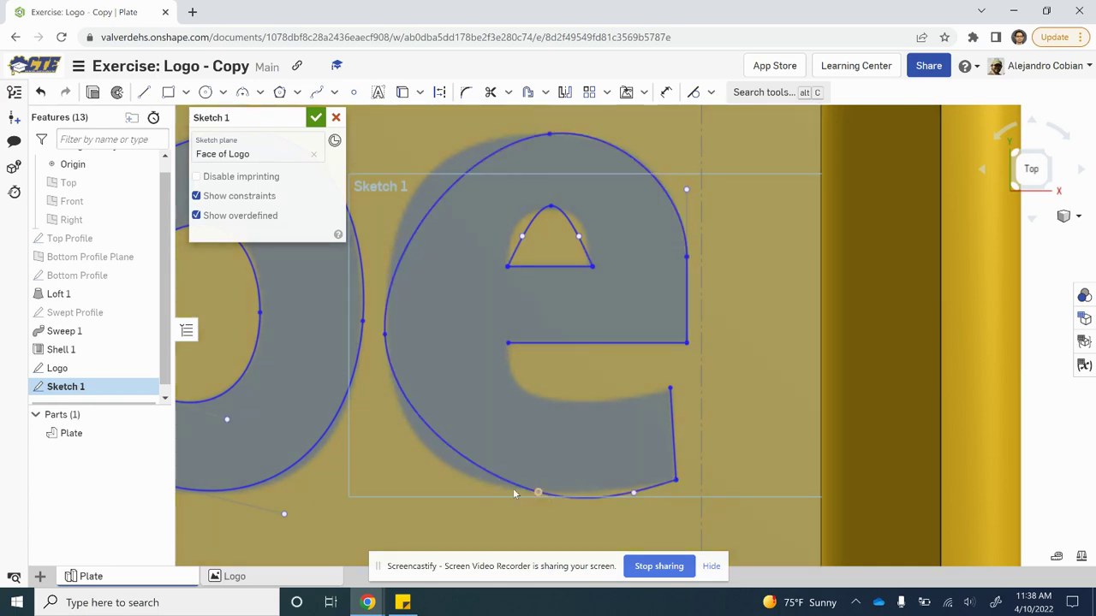
pyautogui.moveTo(538, 492); pyautogui.dragTo(488, 477)
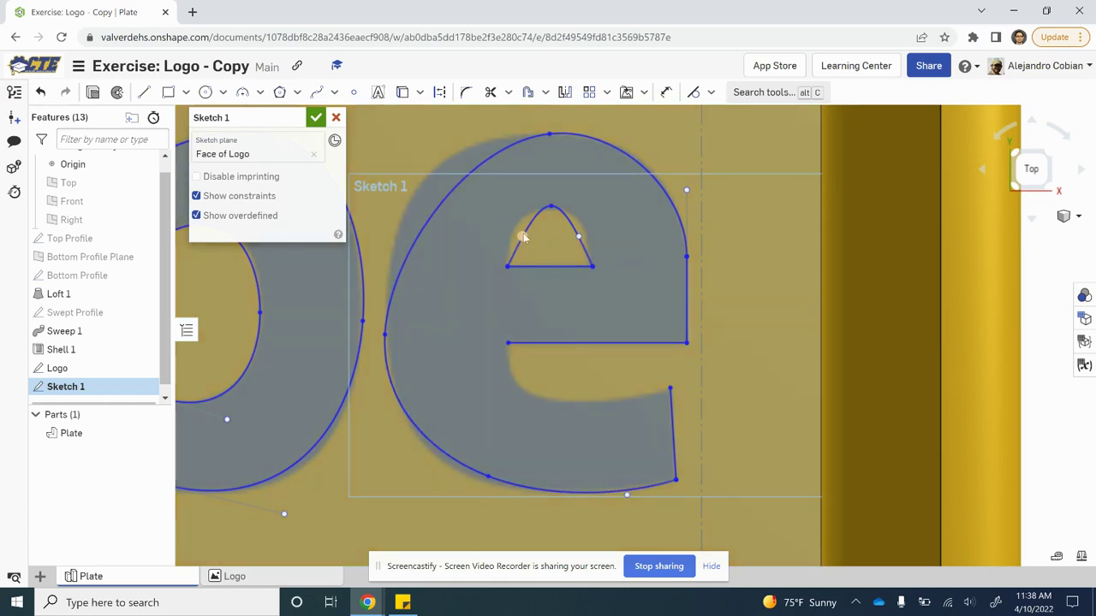
# Pull both handles of the "e" upper opening's spline outward and shift the base line's right endpoint to fit the picture
pyautogui.moveTo(518, 235); pyautogui.dragTo(501, 232)
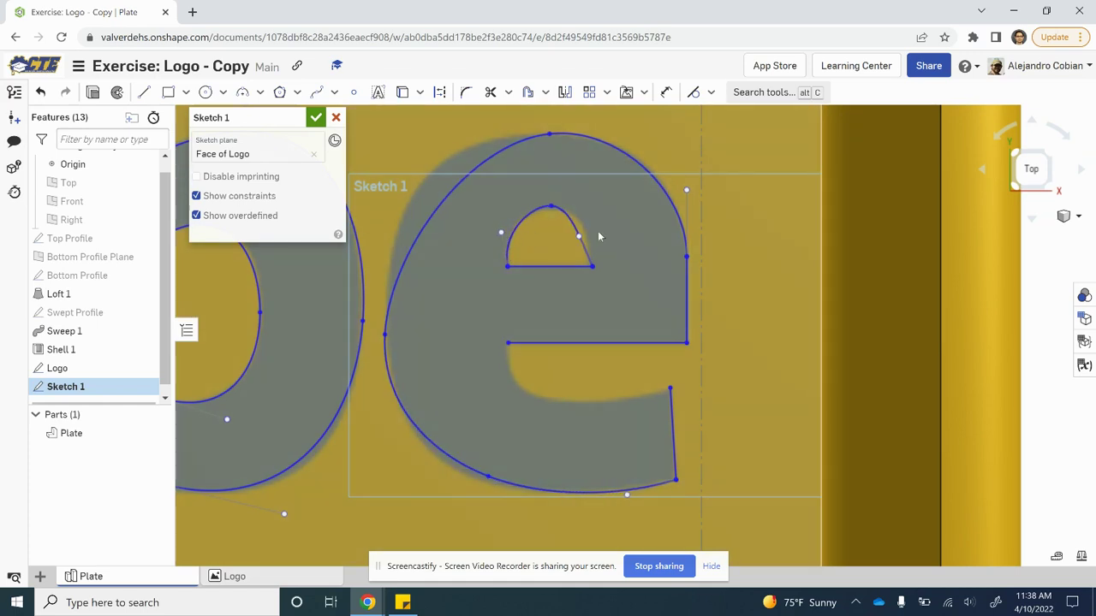
pyautogui.moveTo(579, 240); pyautogui.dragTo(586, 231)
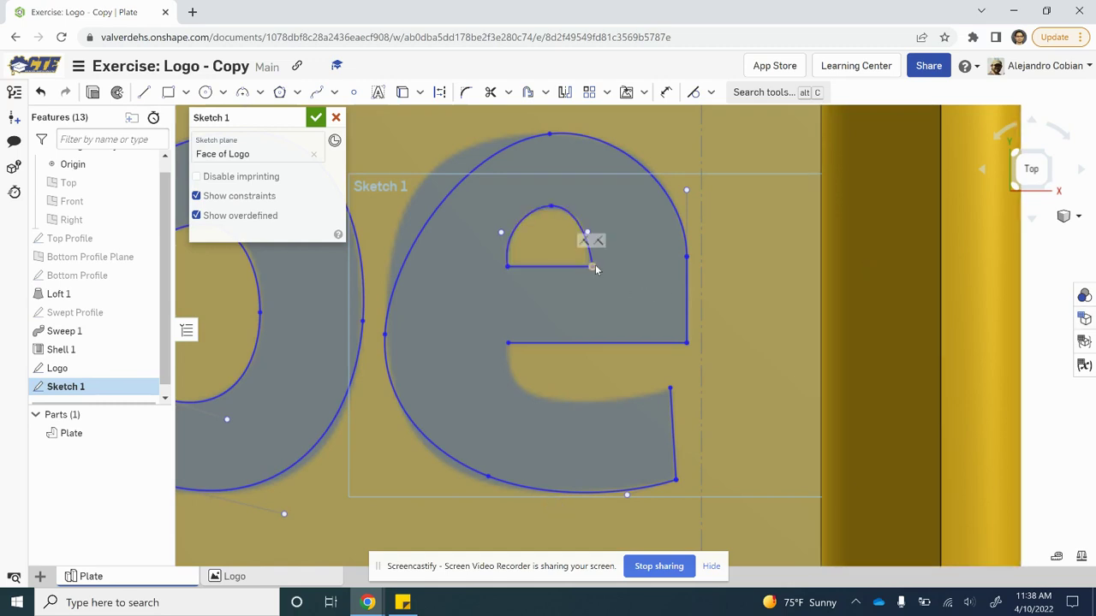
pyautogui.moveTo(592, 267); pyautogui.dragTo(589, 266)
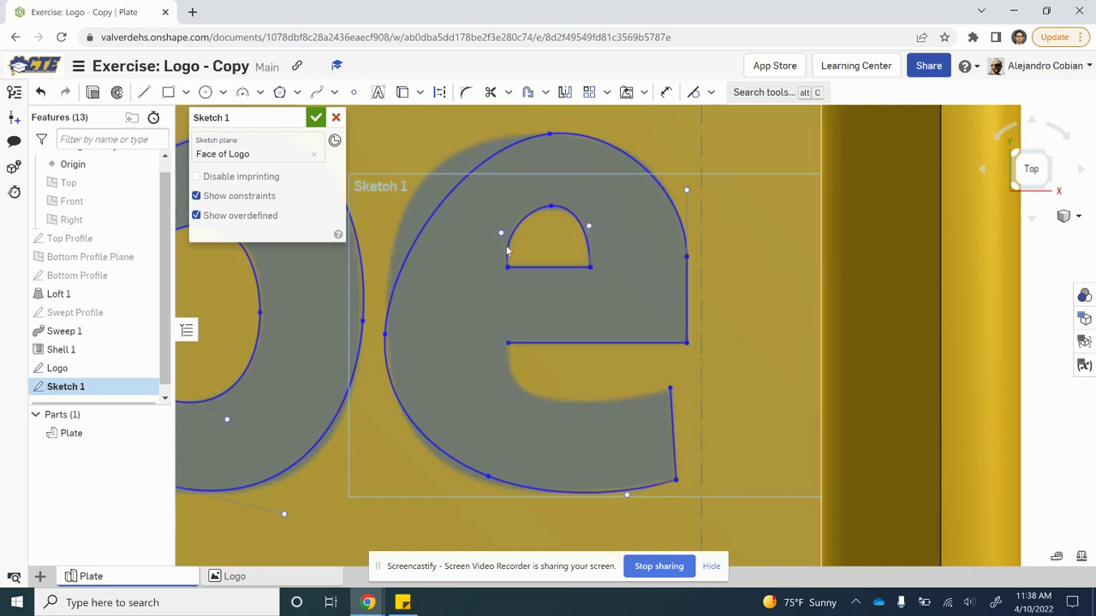
# Add spline points on the upper-left and lower-left of the "e" outer curve, and move the upper-left and top points onto the outline
pyautogui.click(334, 92)
pyautogui.click(349, 142)
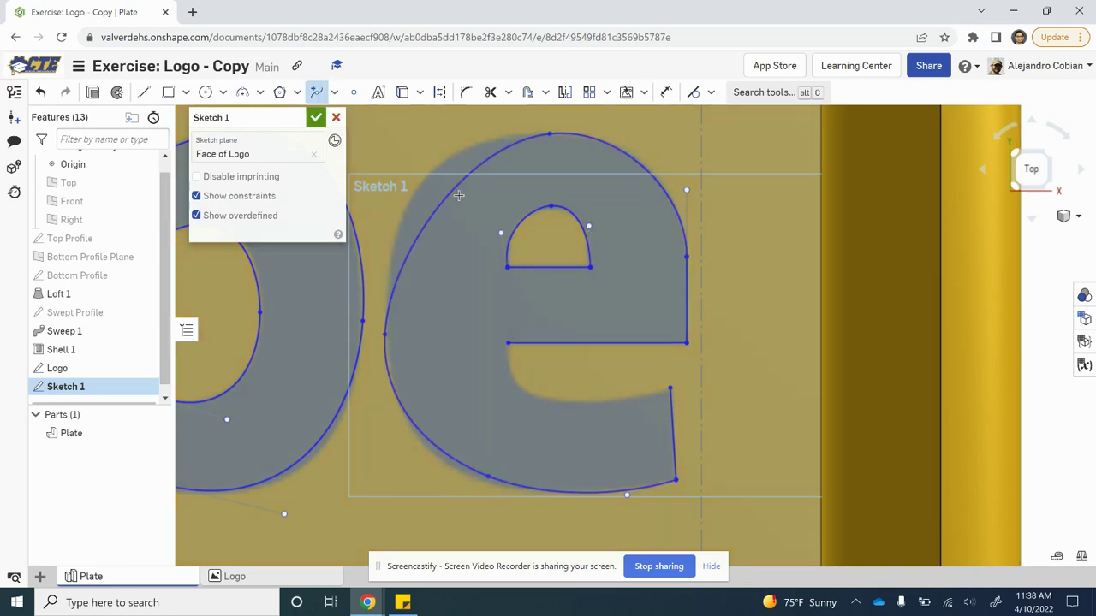
pyautogui.click(419, 421)
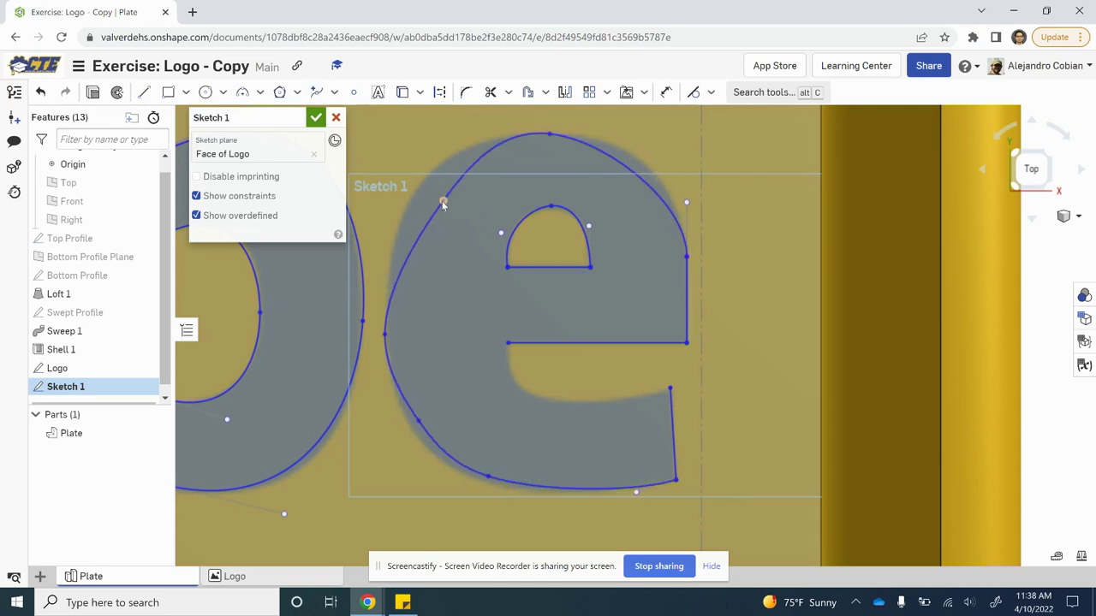
pyautogui.moveTo(443, 200); pyautogui.dragTo(420, 198)
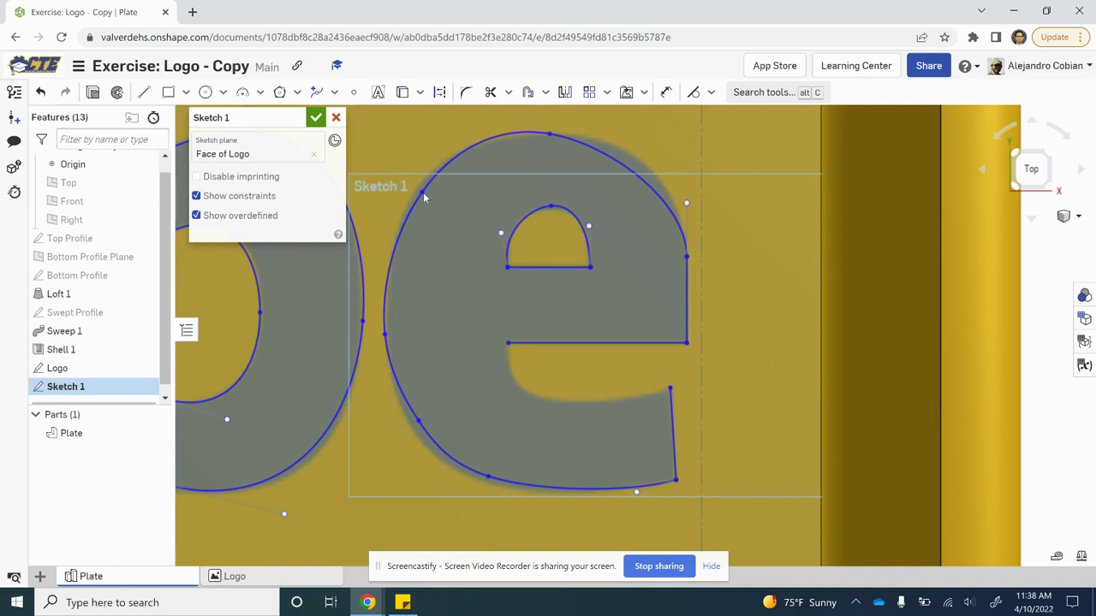
pyautogui.moveTo(548, 134); pyautogui.dragTo(553, 137)
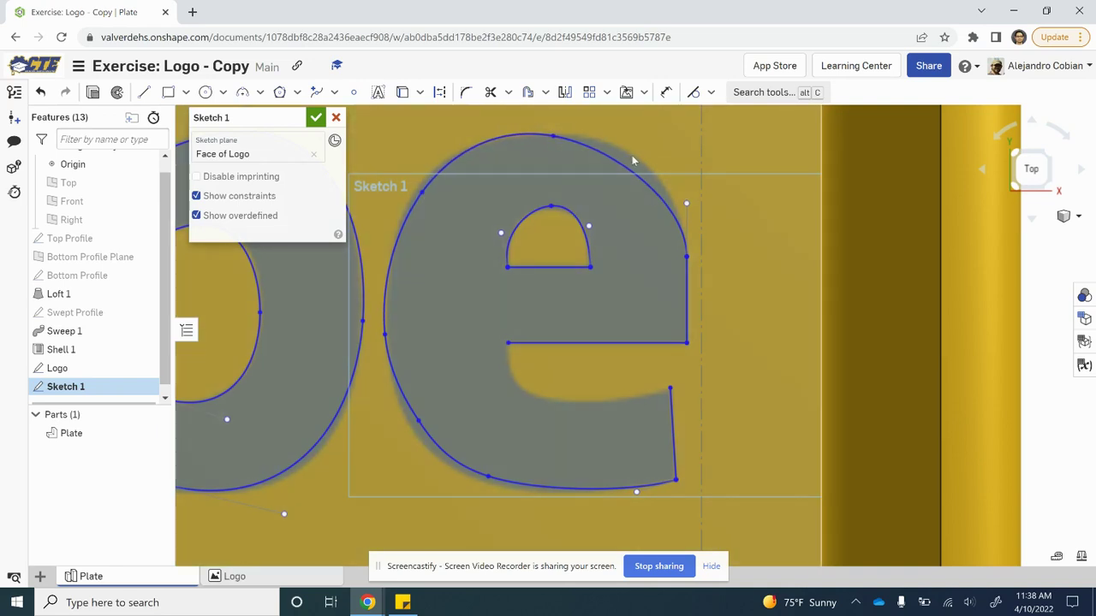
# Add a spline point on the upper-right of the "e" outer curve and adjust the curve to follow the letter's edge
pyautogui.click(316, 92)
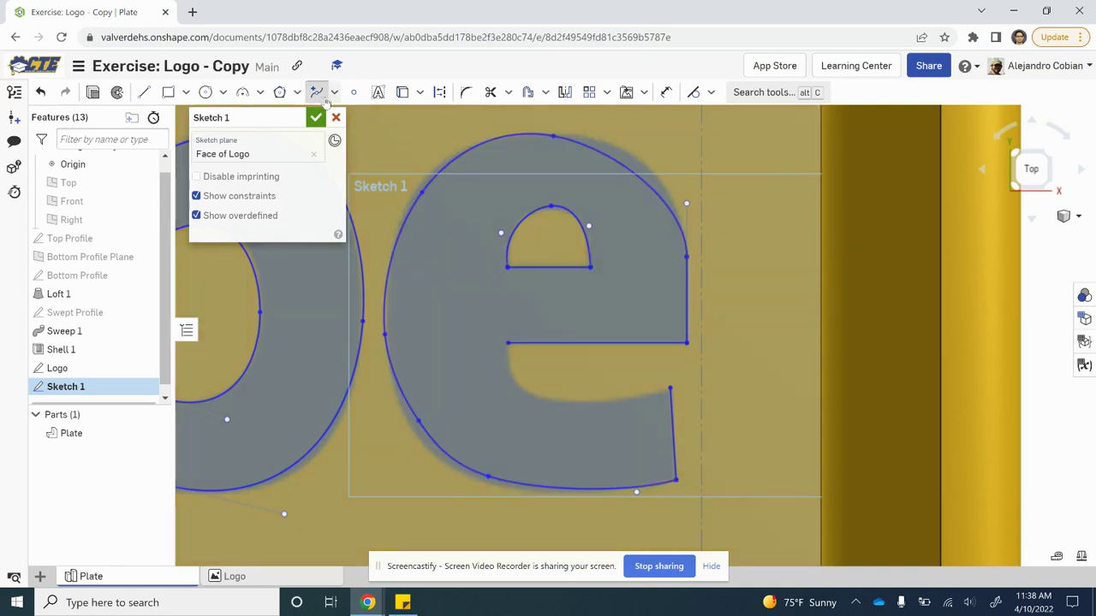
pyautogui.click(620, 167)
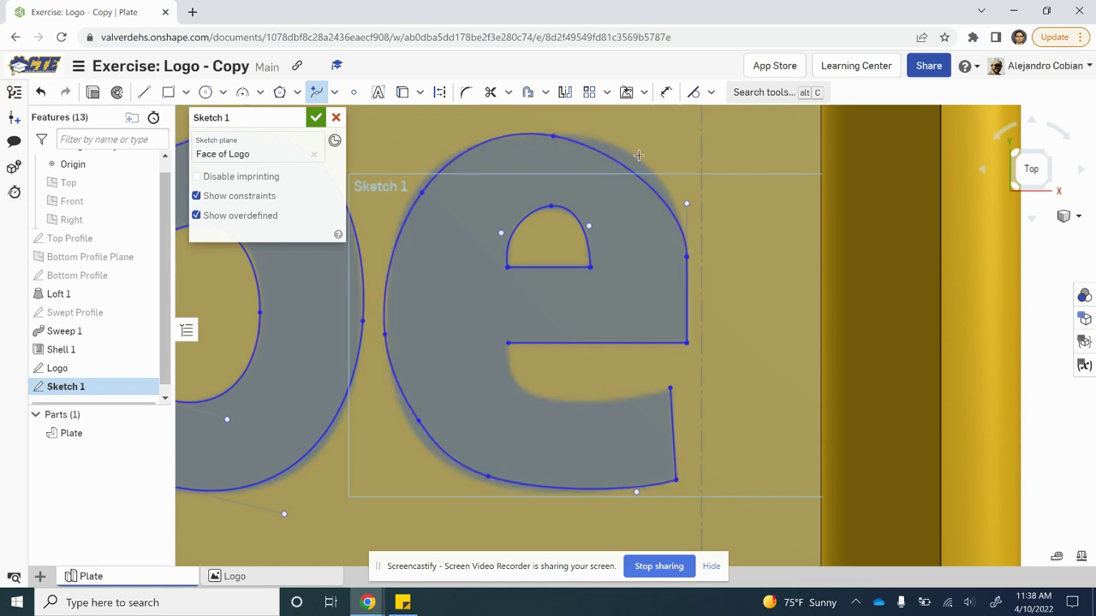
pyautogui.press('Escape')
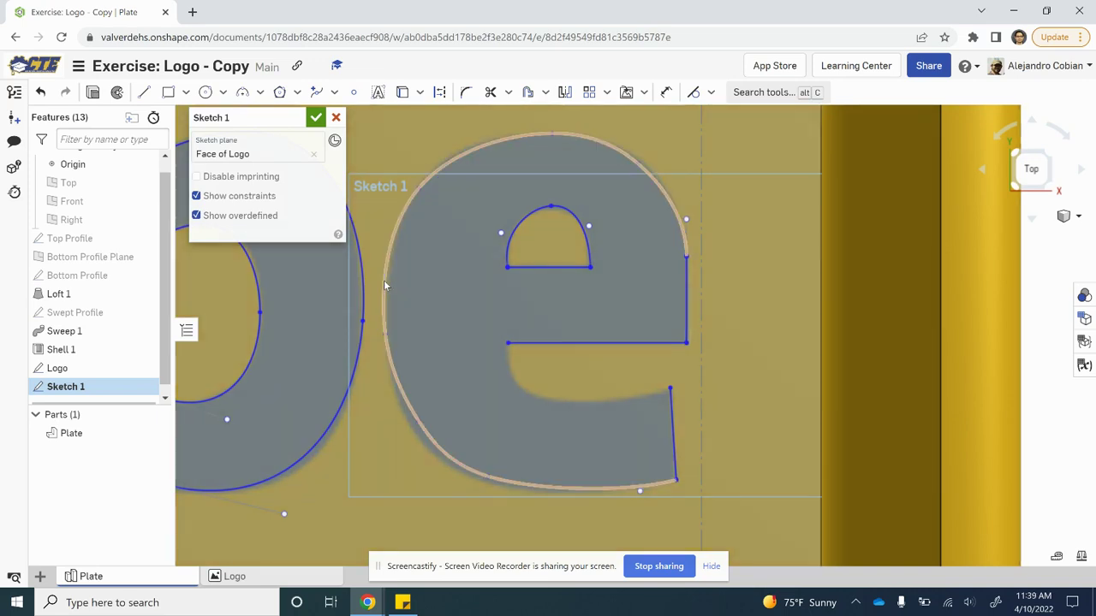
pyautogui.click(387, 305)
pyautogui.moveTo(387, 297); pyautogui.dragTo(384, 294)
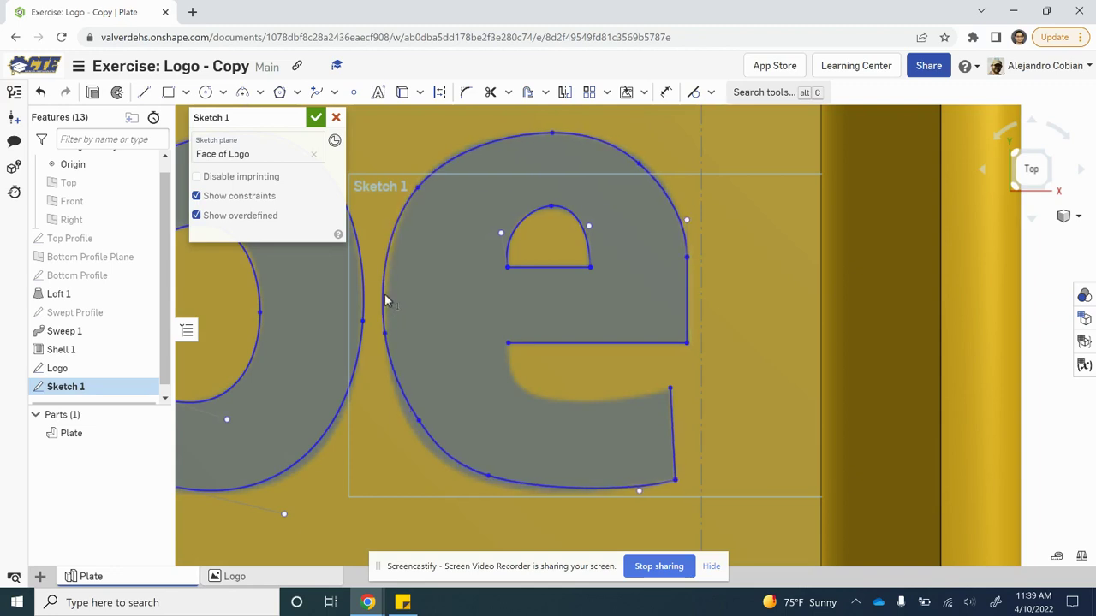
# Add a spline point on the left side of the "e" outer curve and reposition it and the two lower-left points to fit
pyautogui.click(316, 92)
pyautogui.press('Escape')
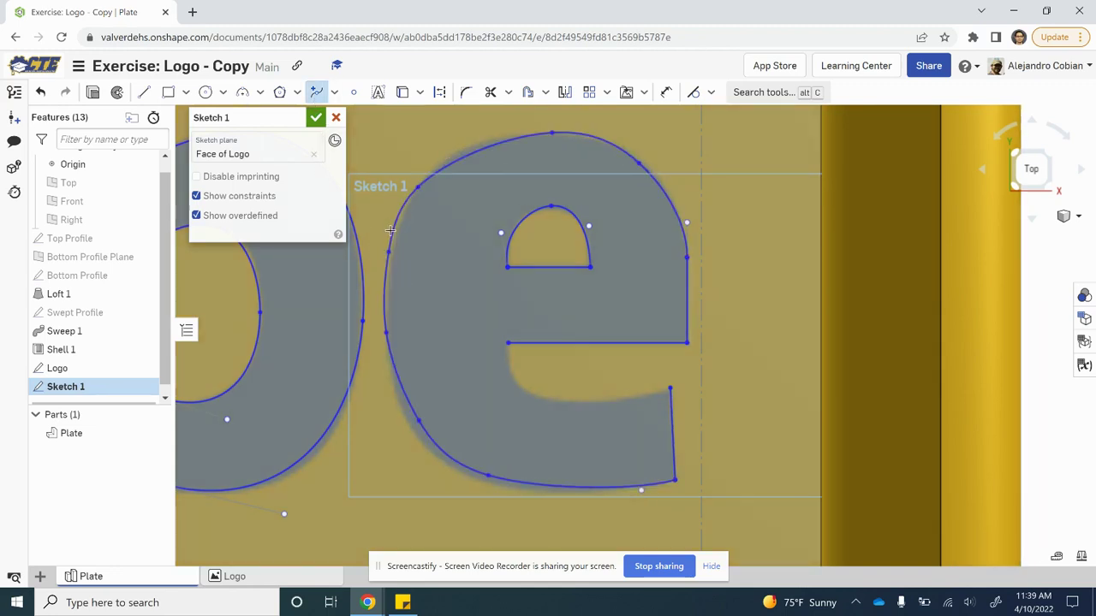
pyautogui.moveTo(390, 258); pyautogui.dragTo(391, 261)
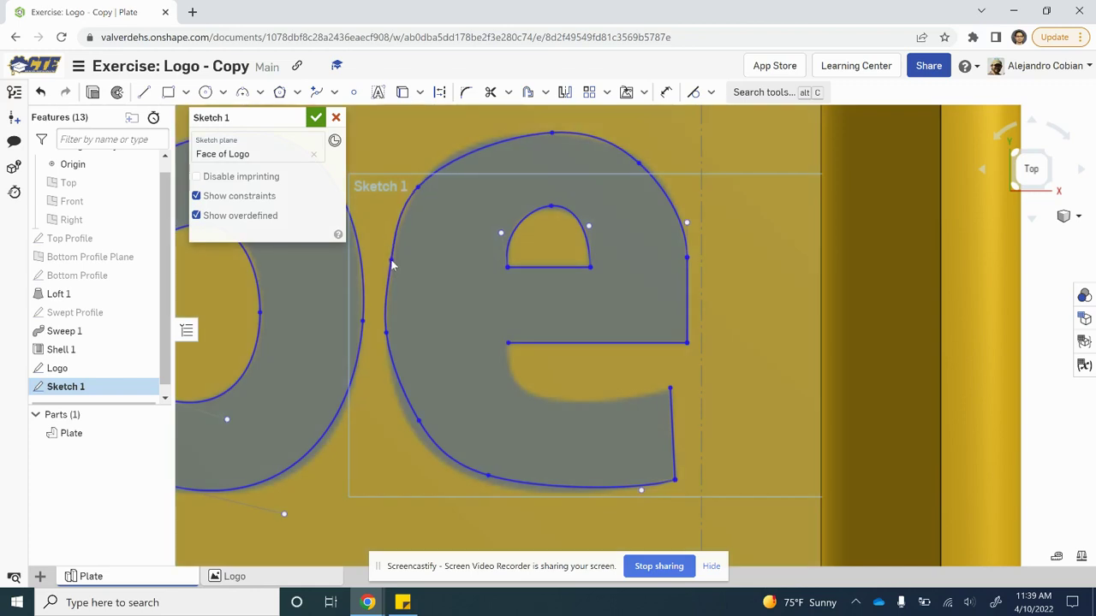
pyautogui.moveTo(419, 420); pyautogui.dragTo(413, 435)
pyautogui.moveTo(488, 477); pyautogui.dragTo(506, 487)
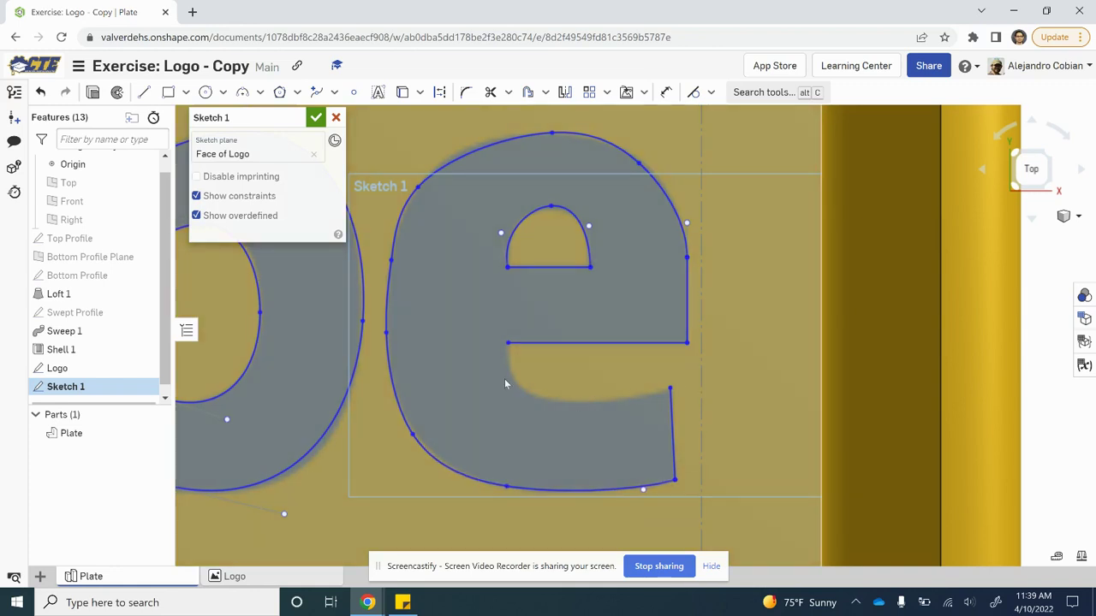
# Draw a spline along the lower opening of the "e" from the crossbar to the tail, and pull its upper handle to fit
pyautogui.click(334, 91)
pyautogui.click(337, 119)
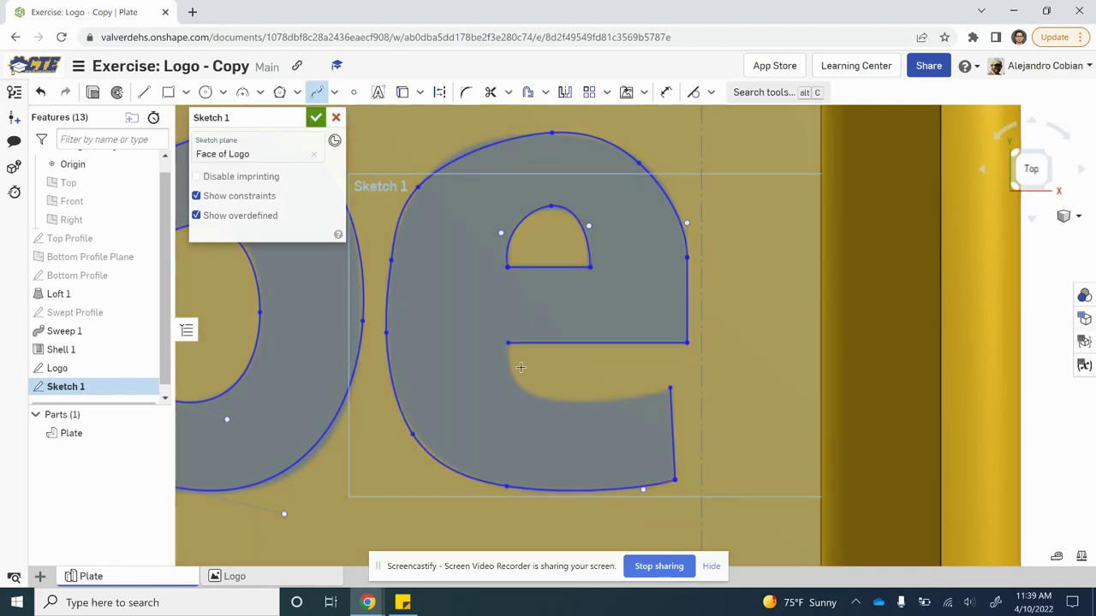
pyautogui.click(509, 342)
pyautogui.doubleClick(671, 389)
pyautogui.press('Escape')
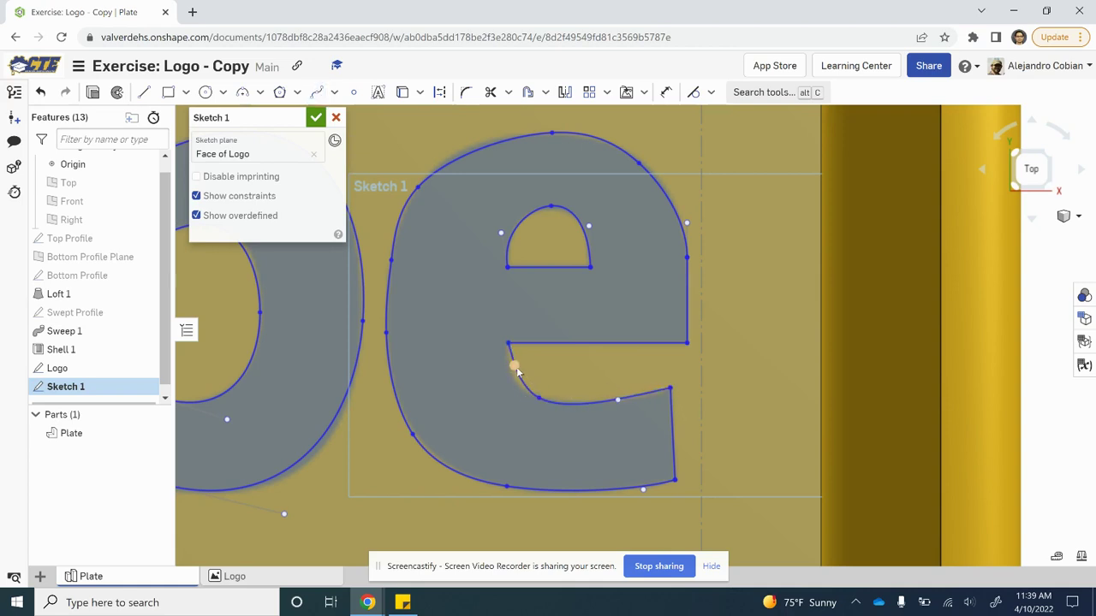
pyautogui.moveTo(514, 367); pyautogui.dragTo(506, 369)
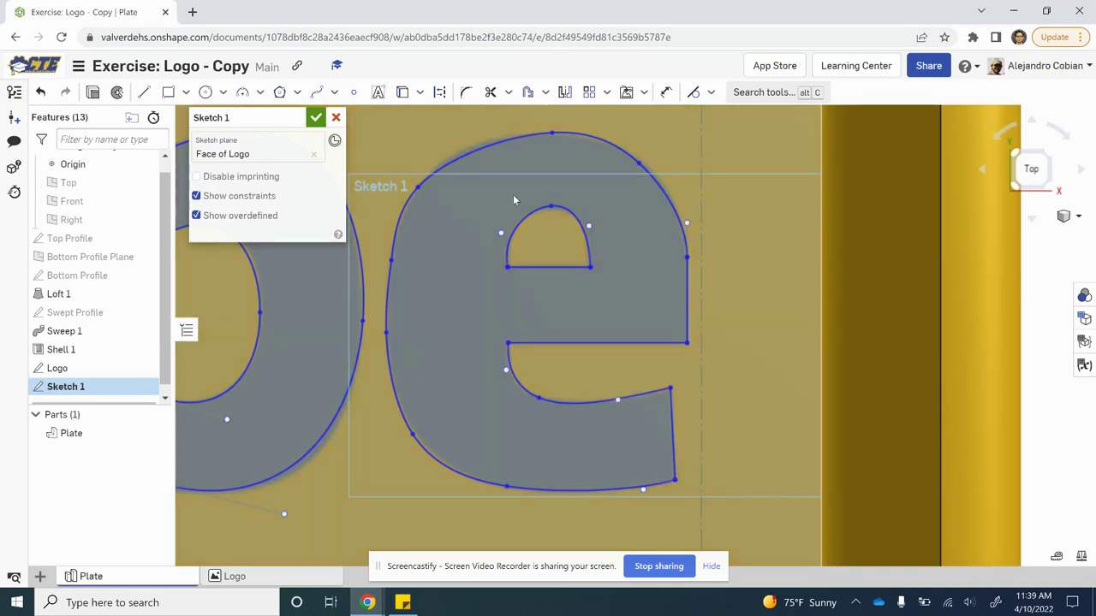
# Switch to the Onshape learning course, open slide 10 to check the sketch name and finishing instructions, and return to the logo sketch
pyautogui.hotkey('alt', 'Tab')
pyautogui.click(885, 494)
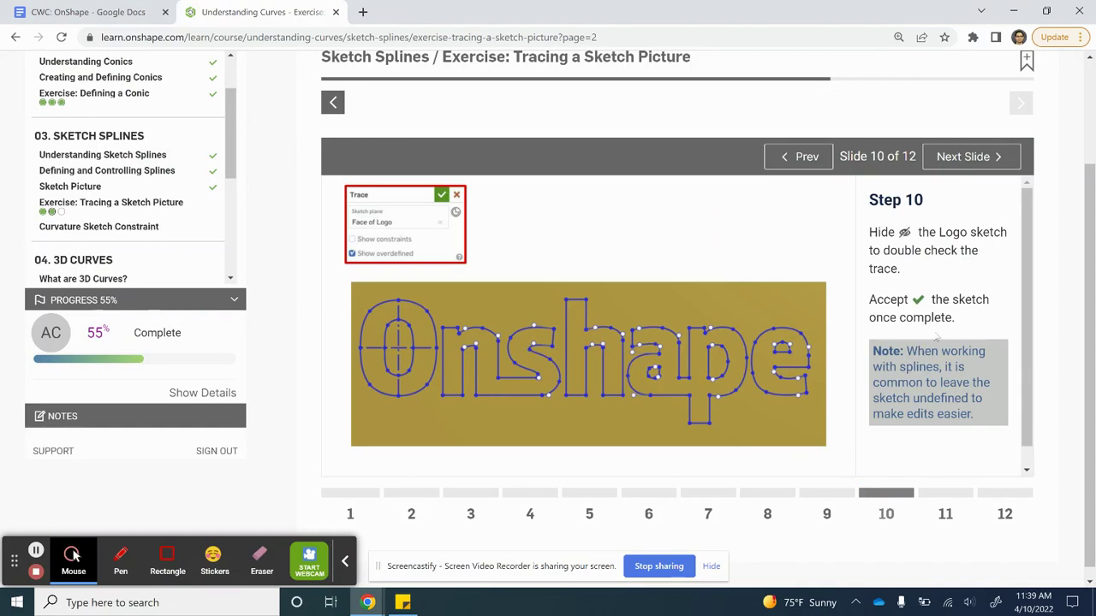
pyautogui.hotkey('alt', 'Tab')
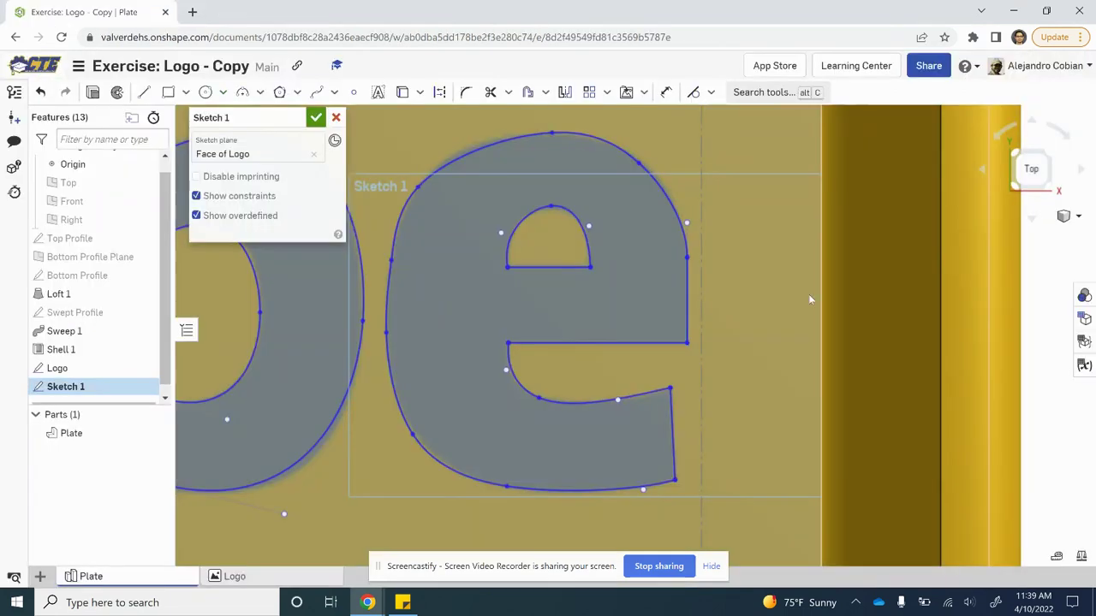
pyautogui.click(296, 118)
pyautogui.hotkey('alt', 'Tab')
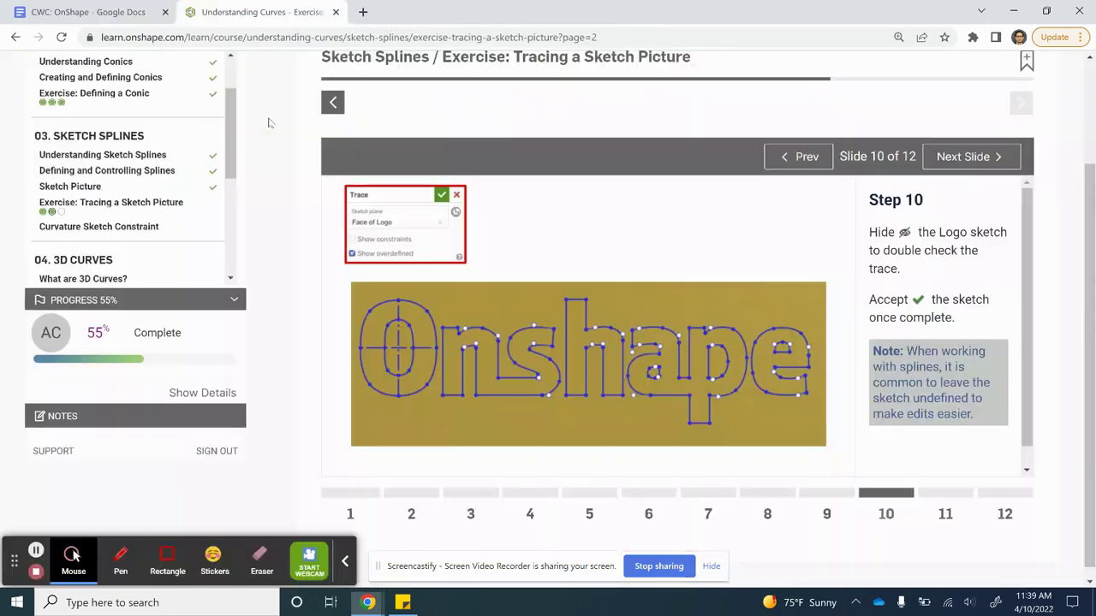
pyautogui.hotkey('alt', 'Tab')
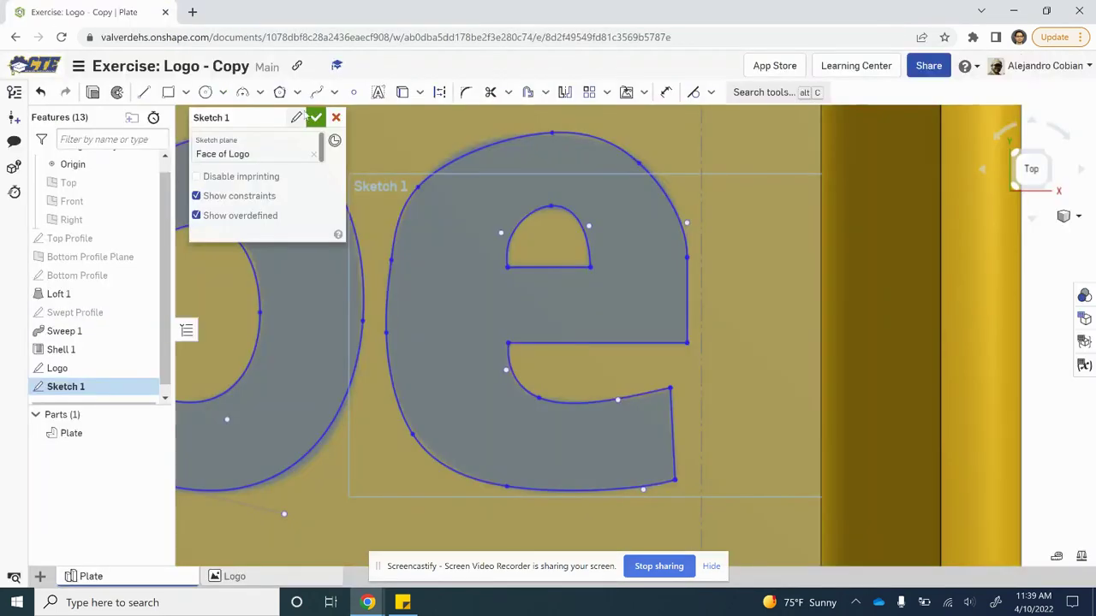
# Name the tracing sketch Trace, accept it, and hide the Logo sketch to check the traced letters
pyautogui.hotkey('alt', 'Tab')
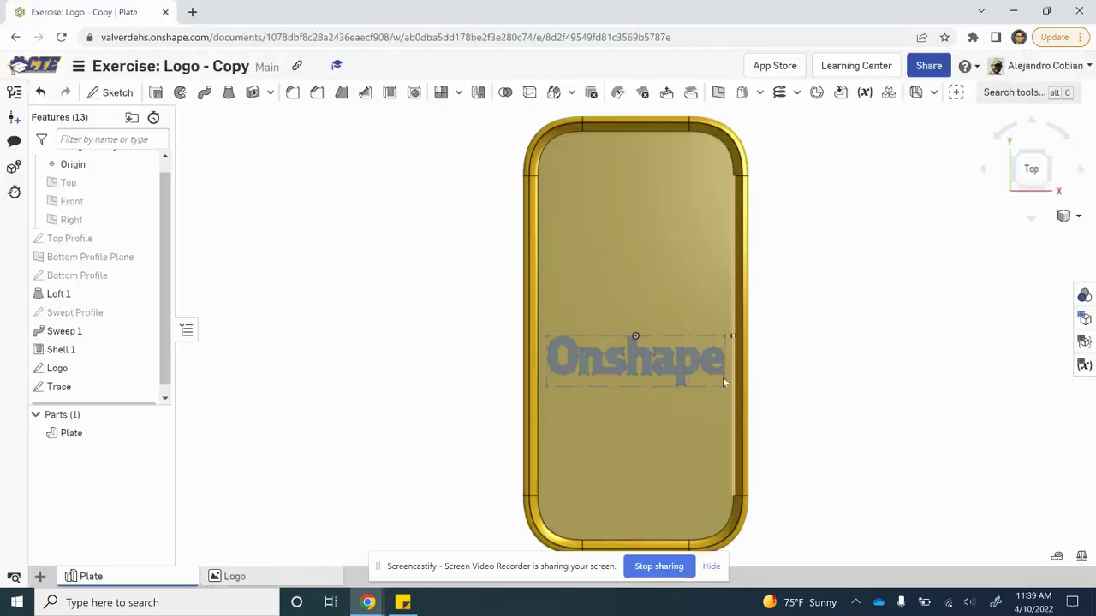
pyautogui.hotkey('alt', 'Tab')
pyautogui.hotkey('alt', 'Tab')
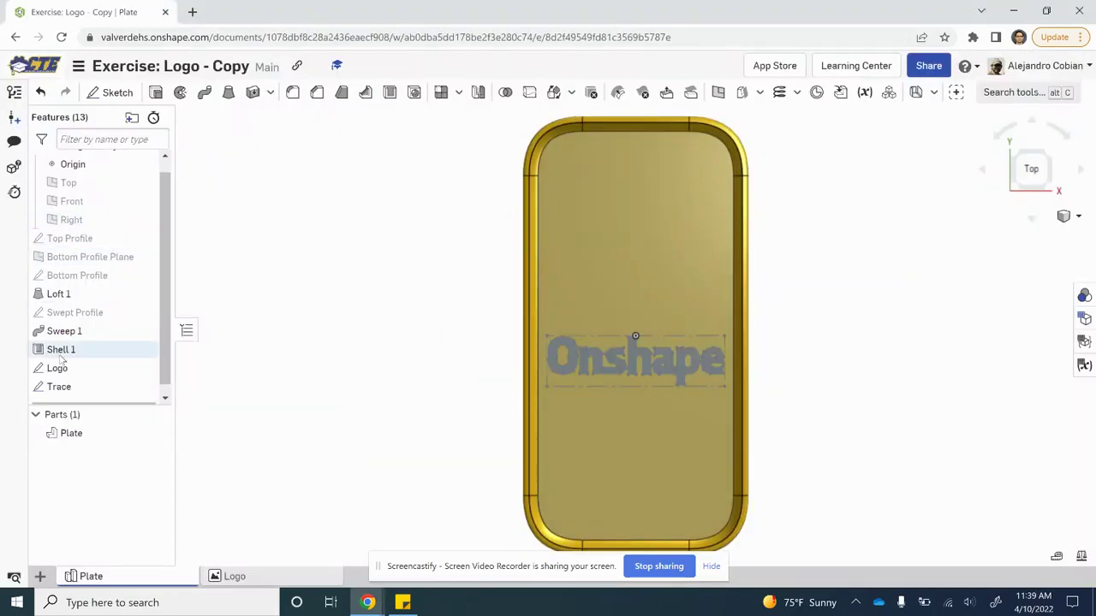
pyautogui.click(145, 368)
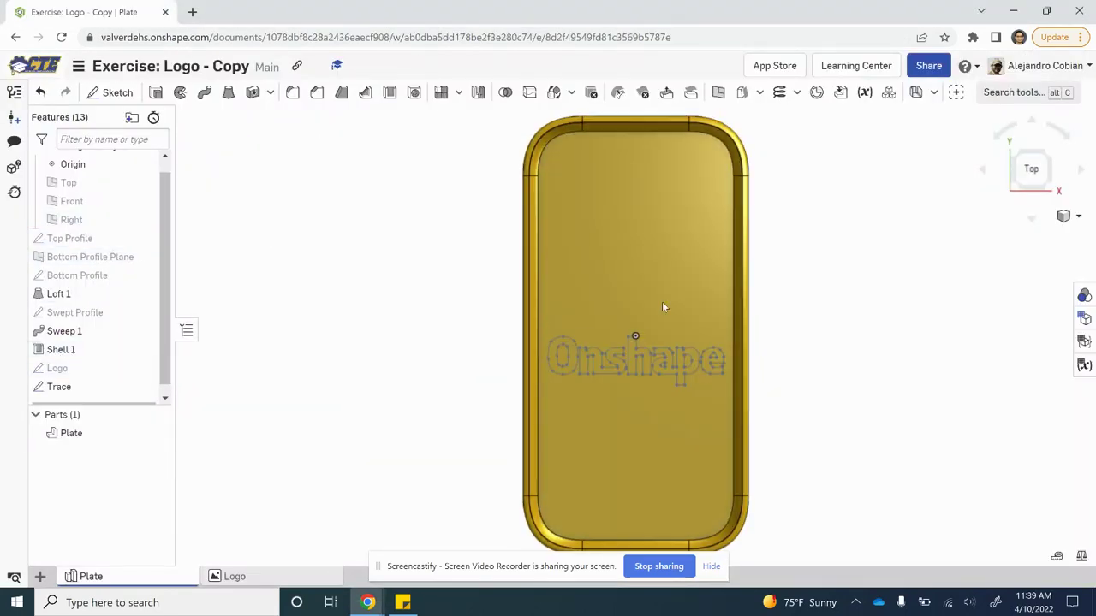
pyautogui.scroll(3, 689, 356)
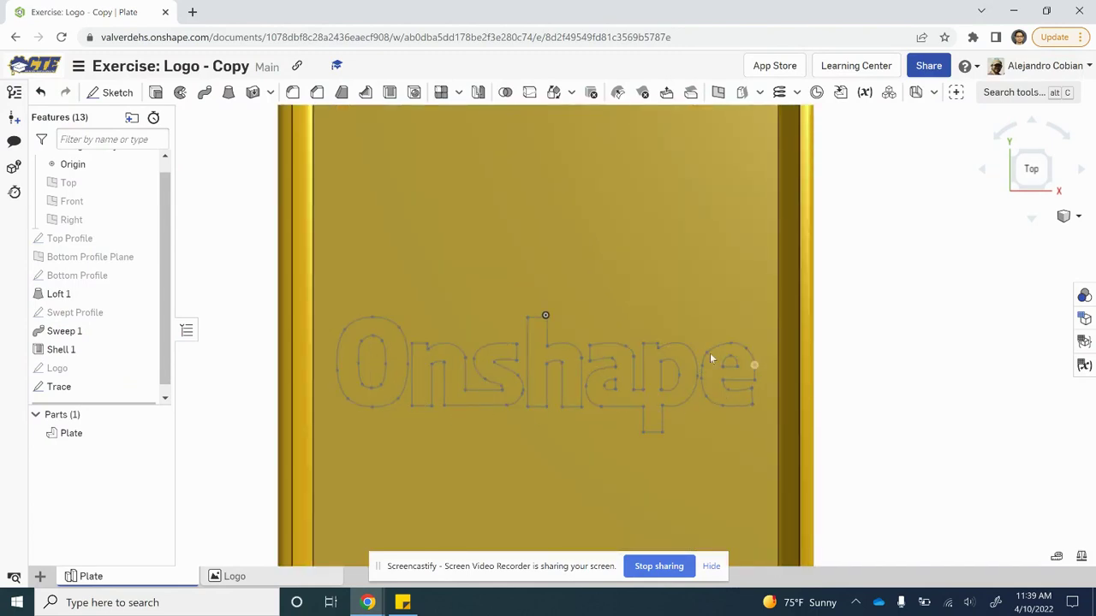
# Switch to the Onshape learning course, open slide 11 for the extrude instructions, and return to the plate model
pyautogui.hotkey('alt', 'Tab')
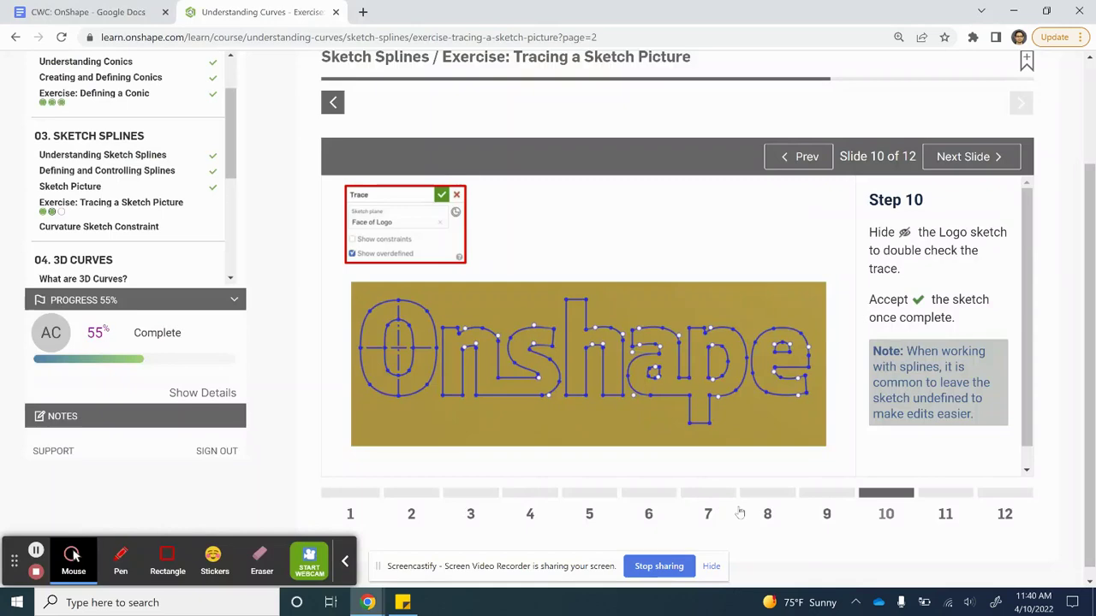
pyautogui.click(935, 498)
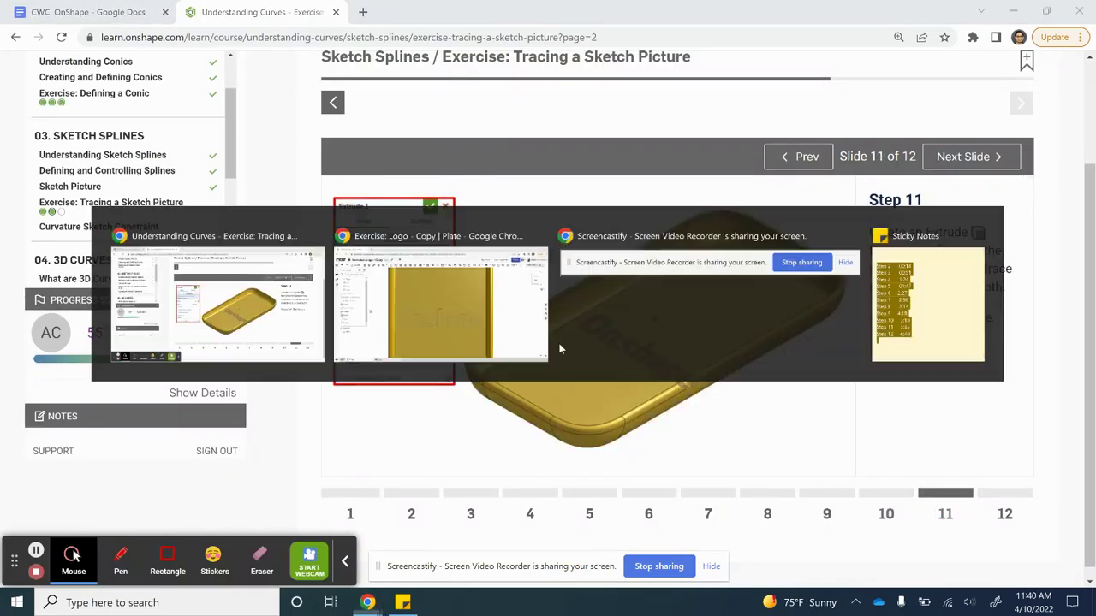
pyautogui.hotkey('alt', 'Tab')
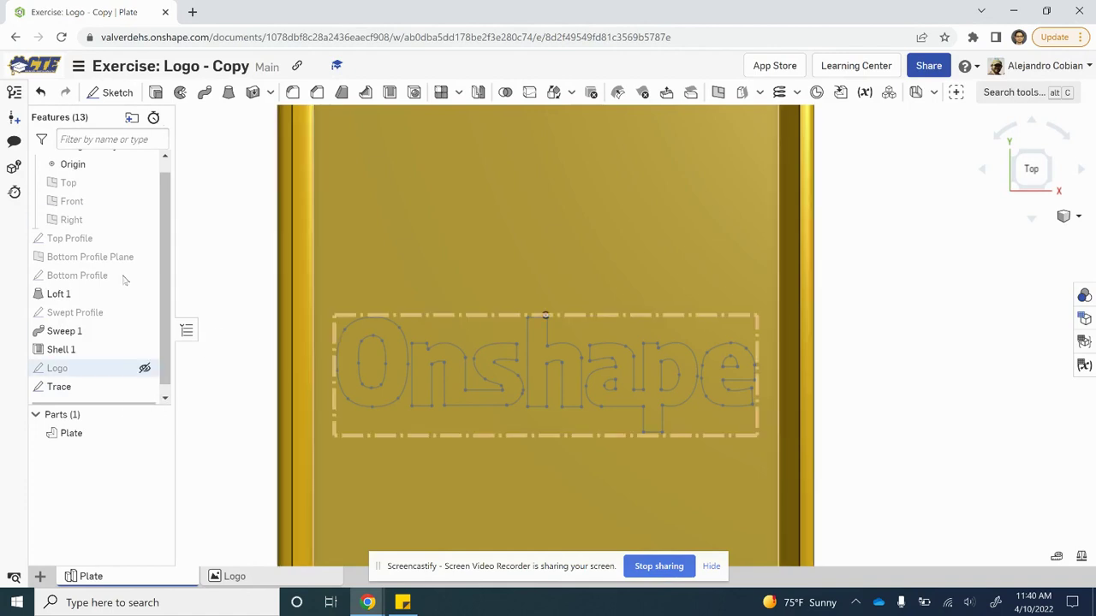
# Start an Extrude of the Trace sketch's letter regions and set it to Remove material from the plate
pyautogui.click(156, 92)
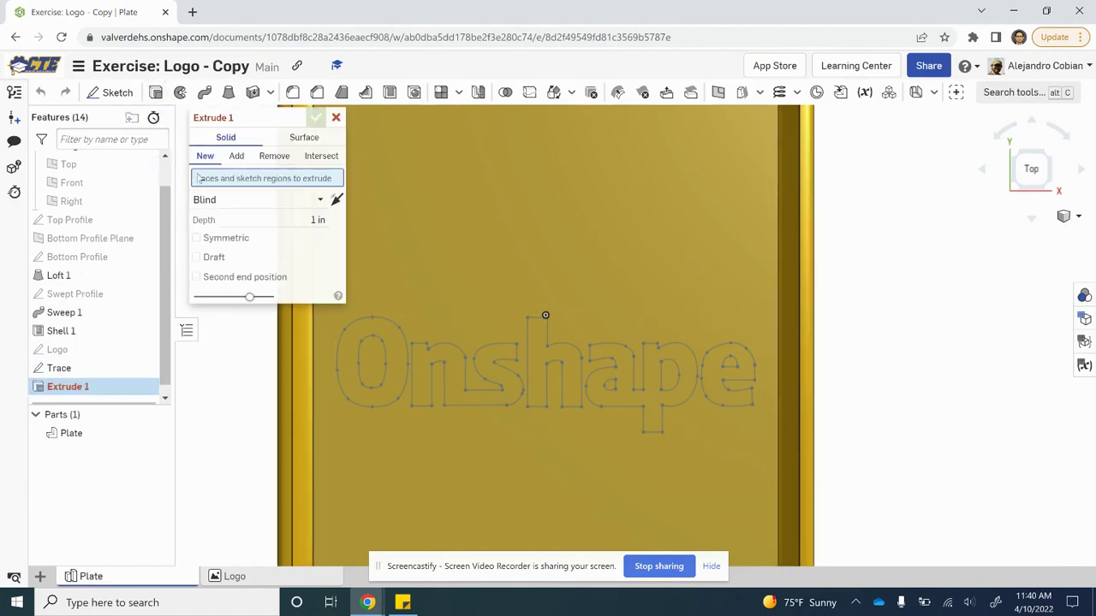
pyautogui.scroll(-1, 93, 340)
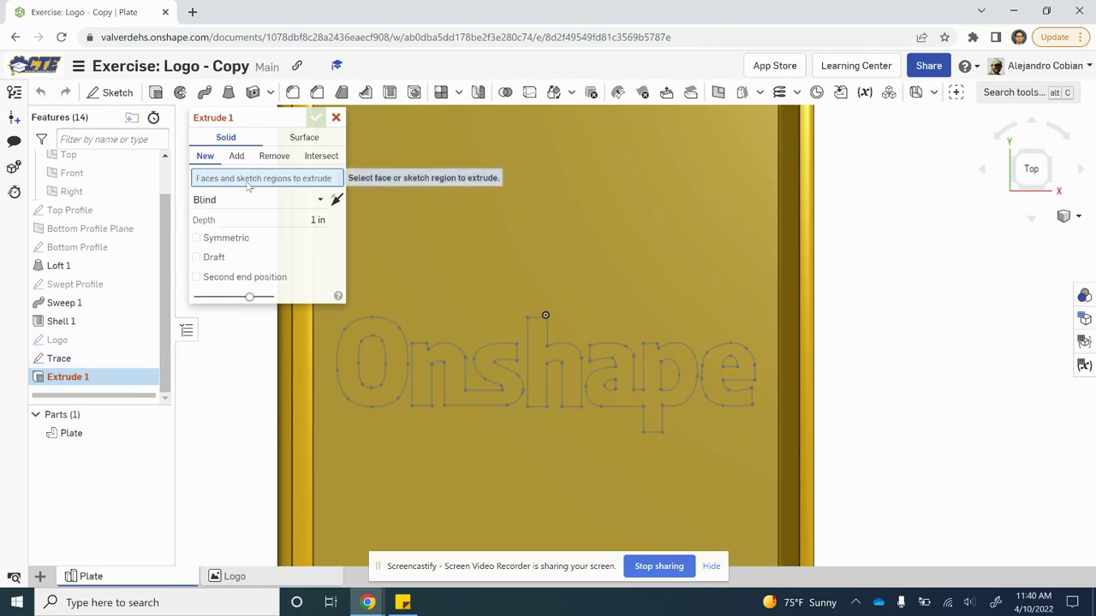
pyautogui.click(105, 361)
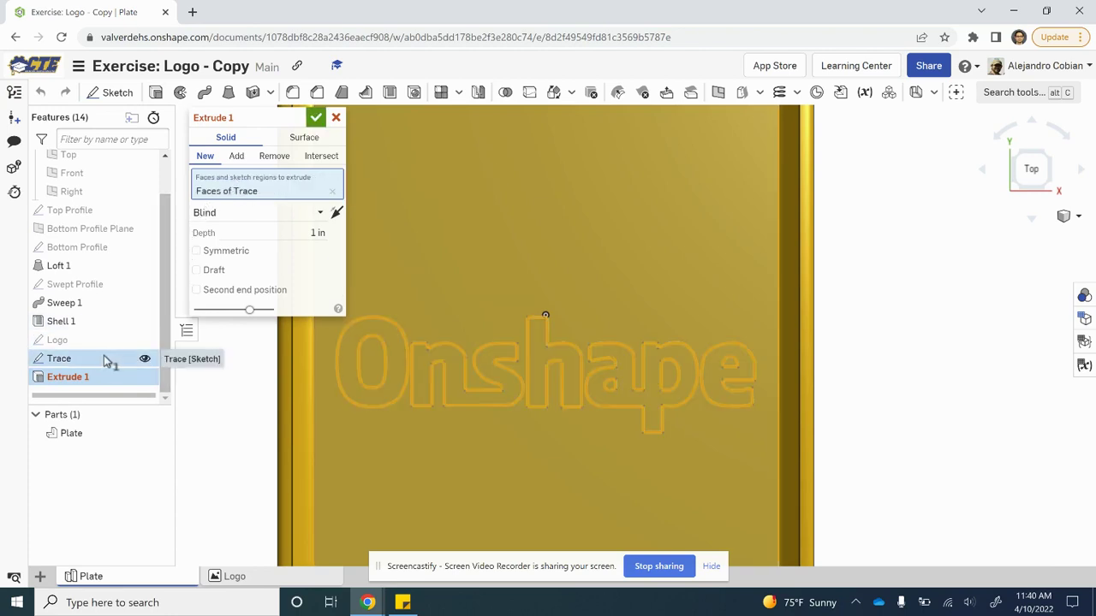
pyautogui.click(274, 155)
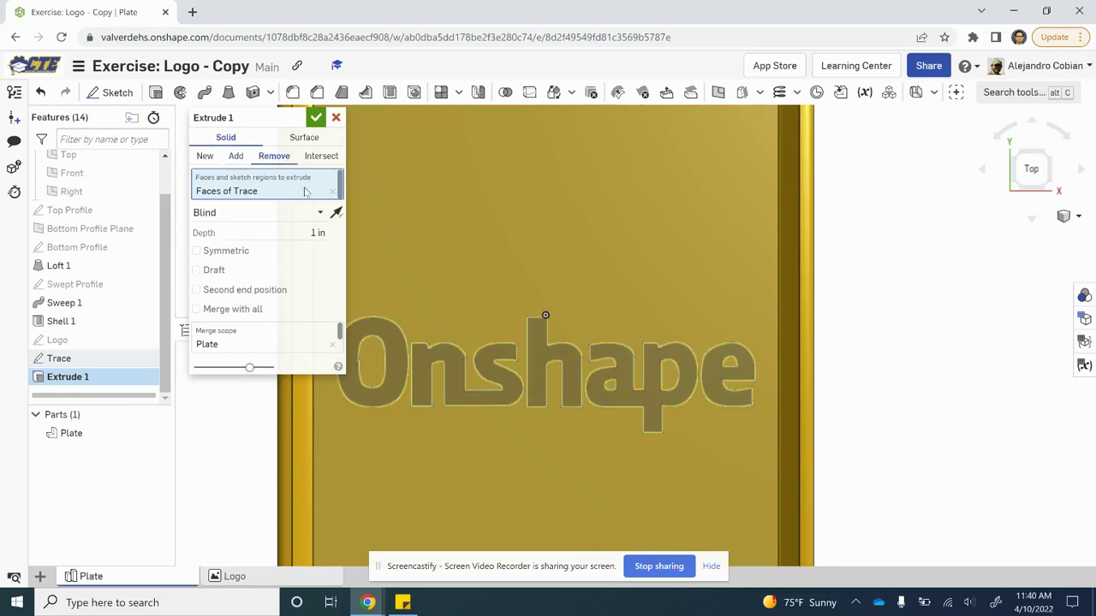
# Check the required depth on slide 11 of the course, set the extrude depth to 0.01 in, and accept the feature
pyautogui.hotkey('alt', 'Tab')
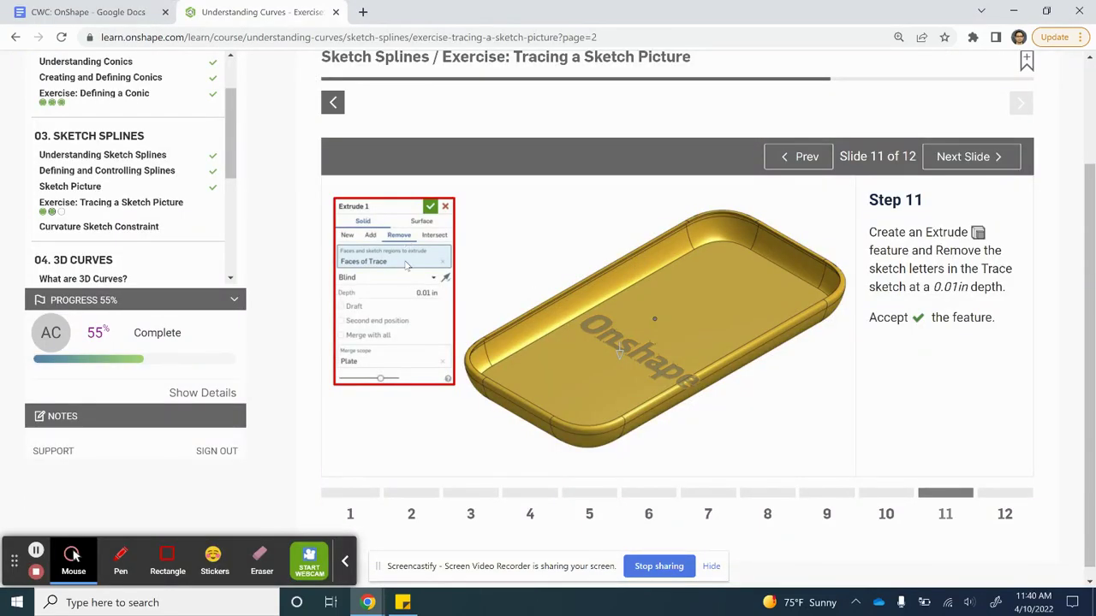
pyautogui.hotkey('alt', 'Tab')
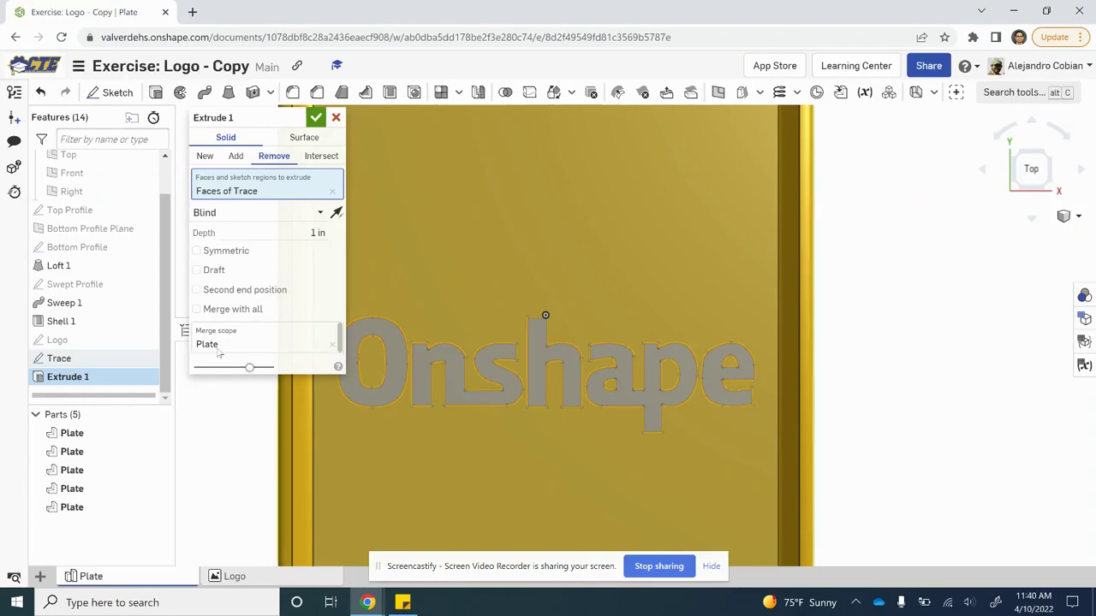
pyautogui.moveTo(875, 379); pyautogui.dragTo(844, 352, button='right')
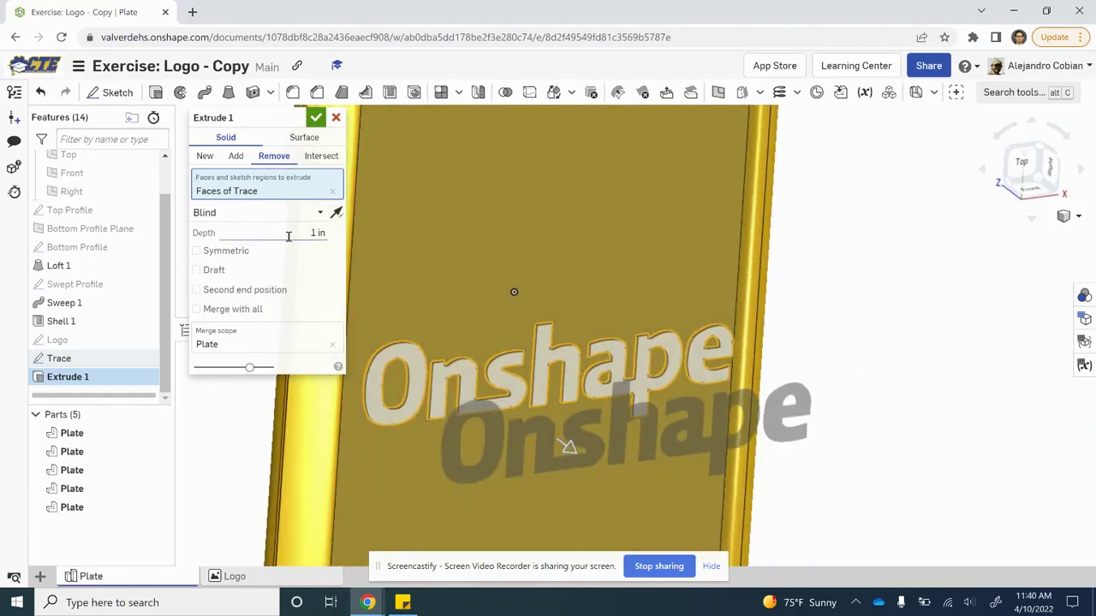
pyautogui.hotkey('alt', 'Tab')
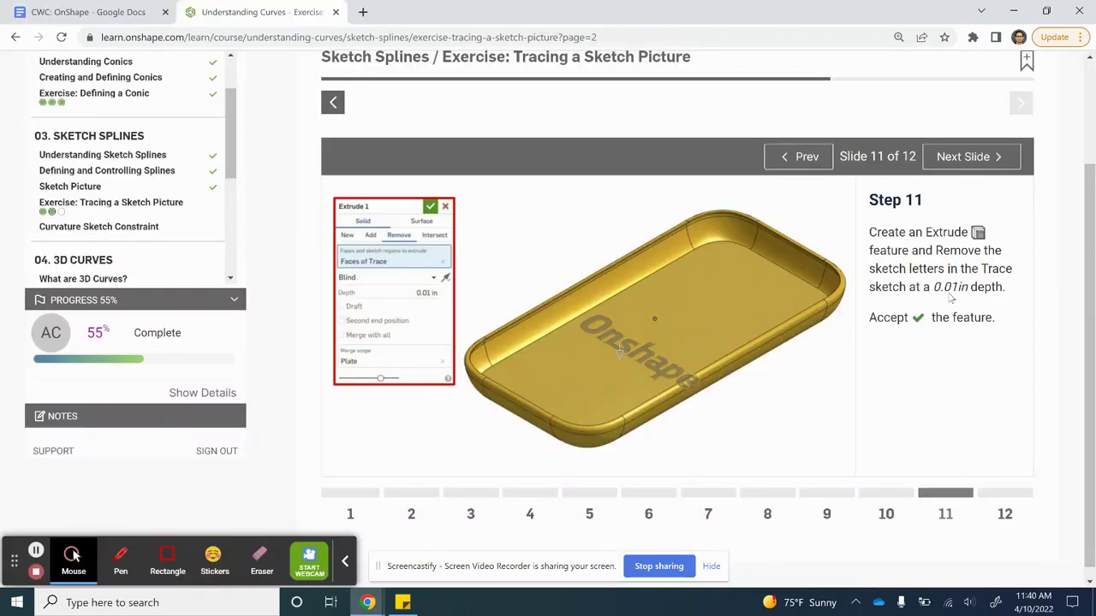
pyautogui.hotkey('alt', 'Tab')
pyautogui.click(308, 234)
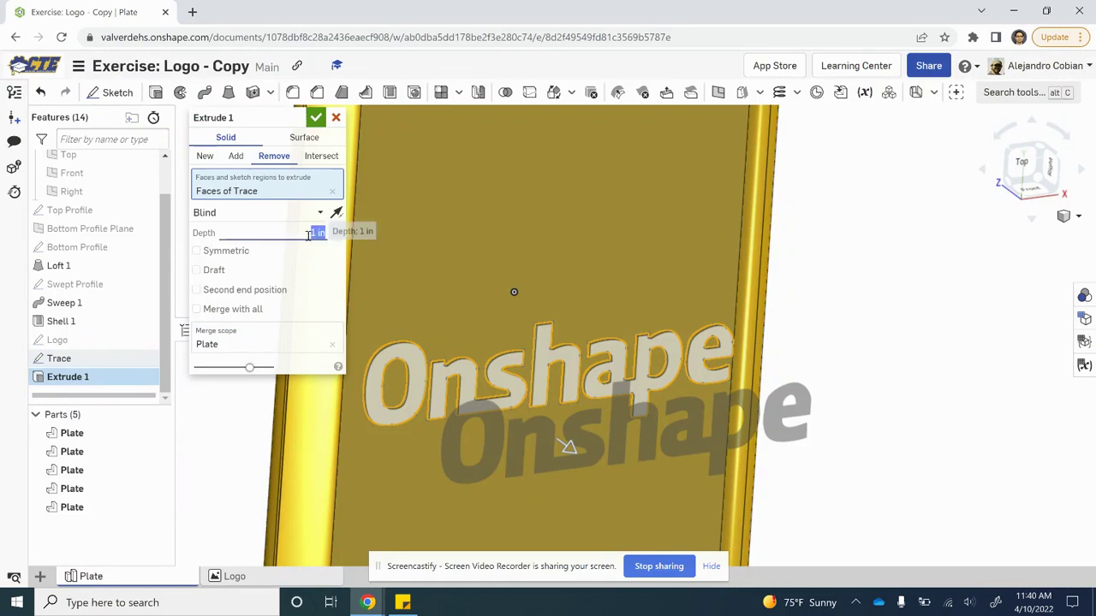
pyautogui.write('1')
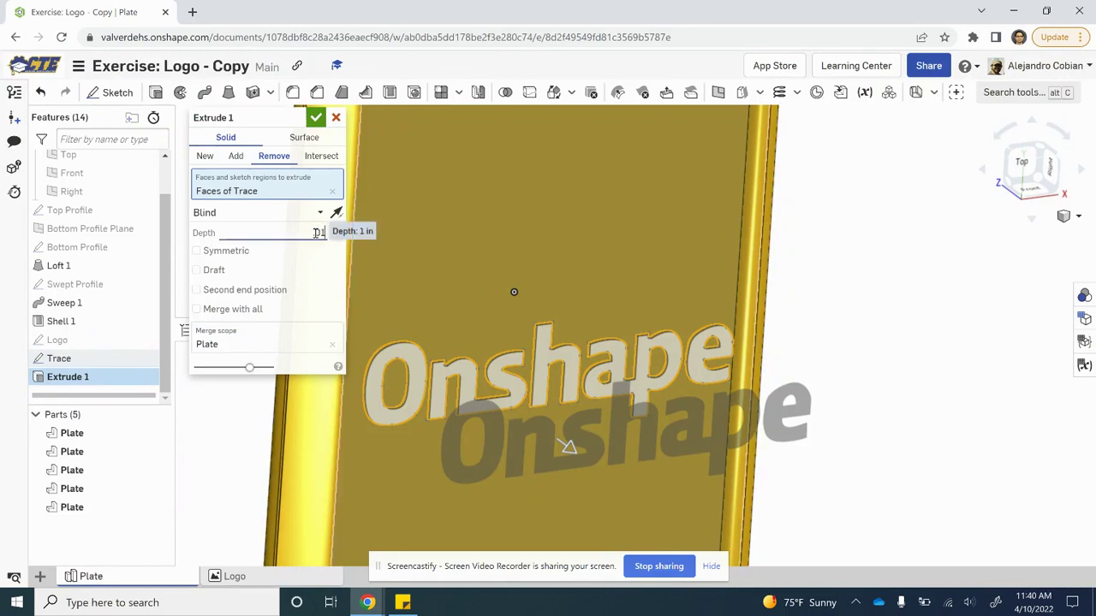
pyautogui.press('Return')
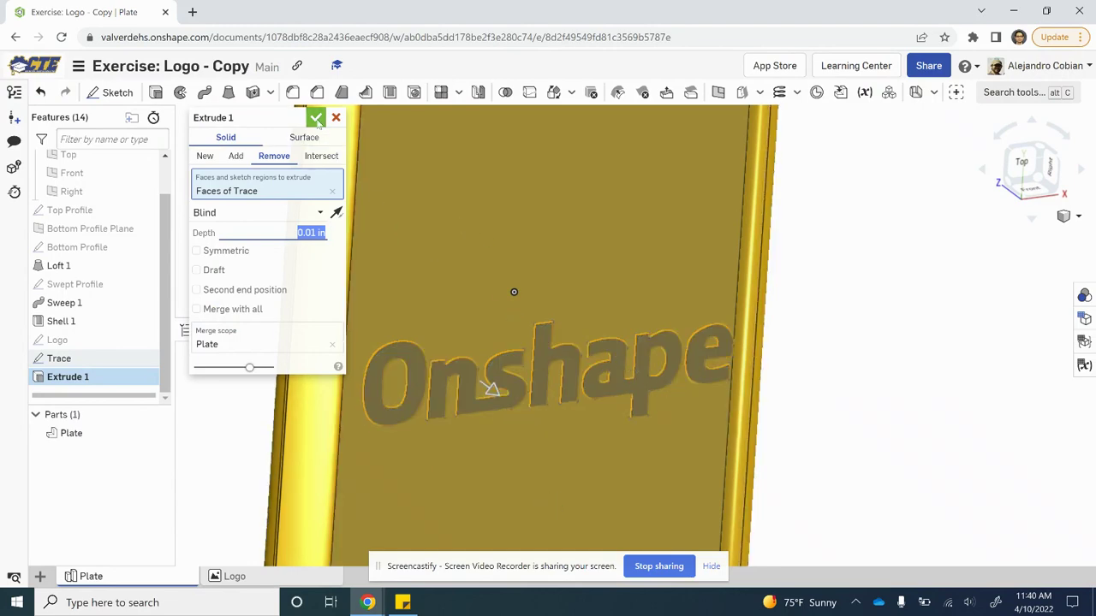
pyautogui.click(317, 119)
pyautogui.moveTo(585, 430); pyautogui.dragTo(618, 427, button='right')
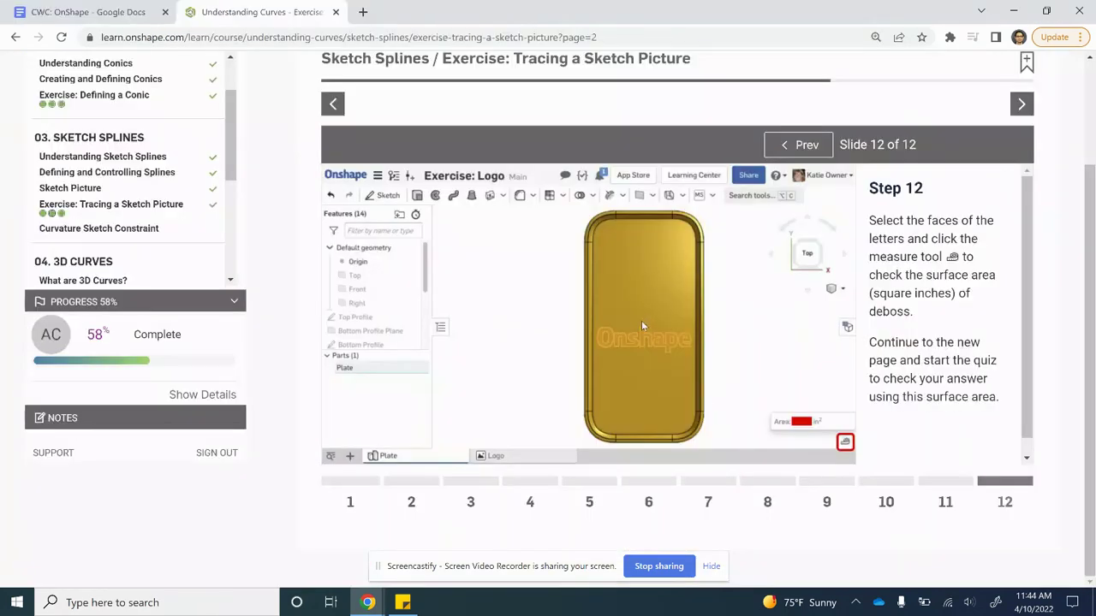
# Read the course's slide 12 instructions on measuring the debossed letters' surface area, and return to the plate model
pyautogui.scroll(2, 636, 329)
pyautogui.scroll(-1, 690, 457)
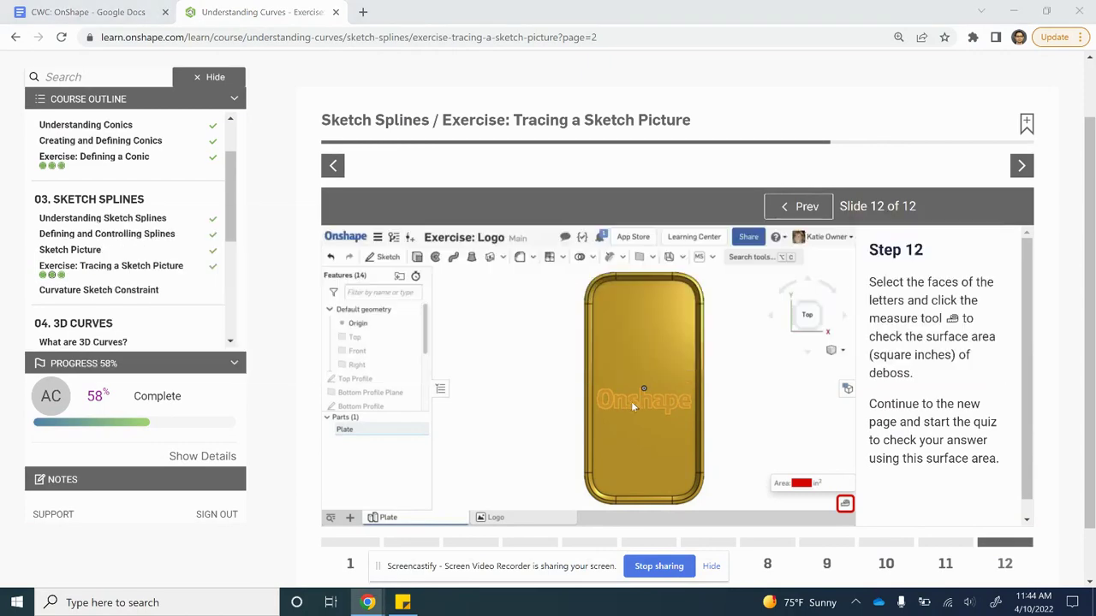
pyautogui.hotkey('alt', 'Tab')
pyautogui.hotkey('alt', 'Tab')
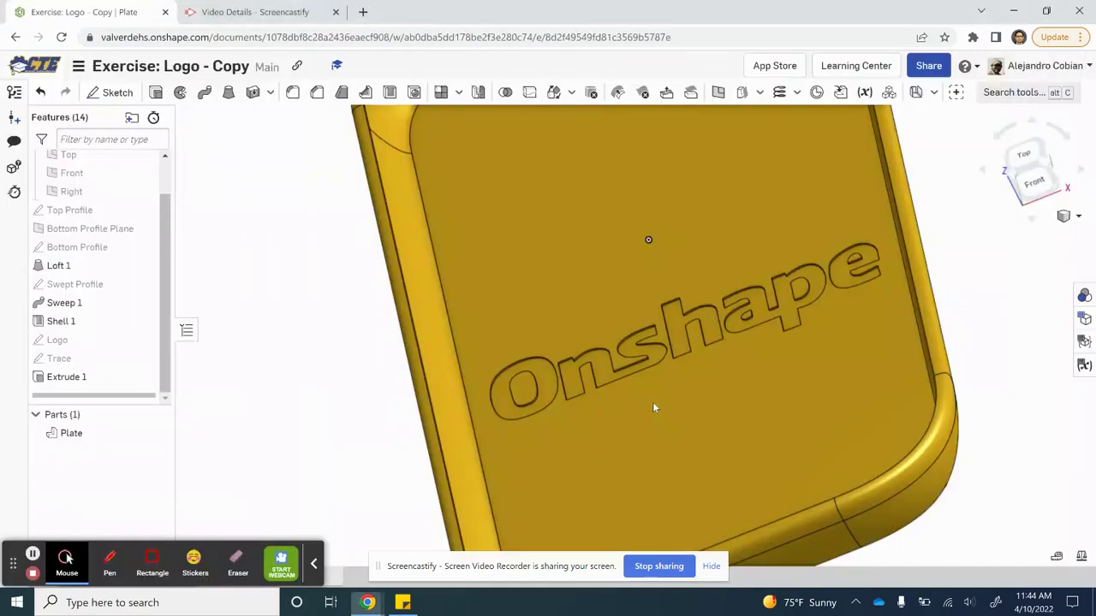
# Select the debossed faces of the Onshape letters on the plate for measuring their surface area
pyautogui.click(568, 381)
pyautogui.click(672, 340)
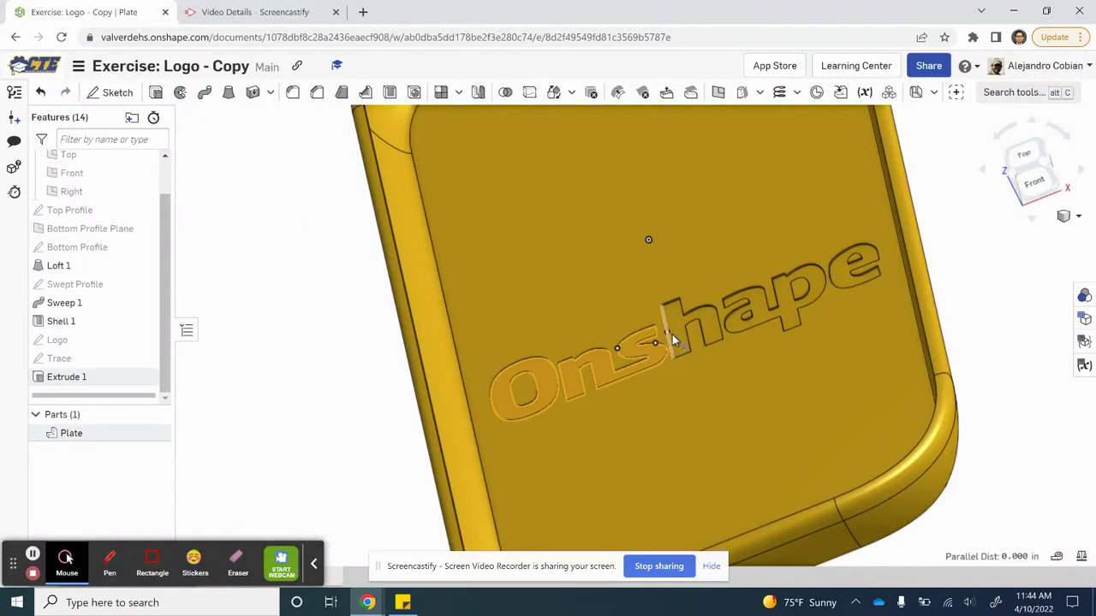
pyautogui.click(682, 325)
pyautogui.click(757, 300)
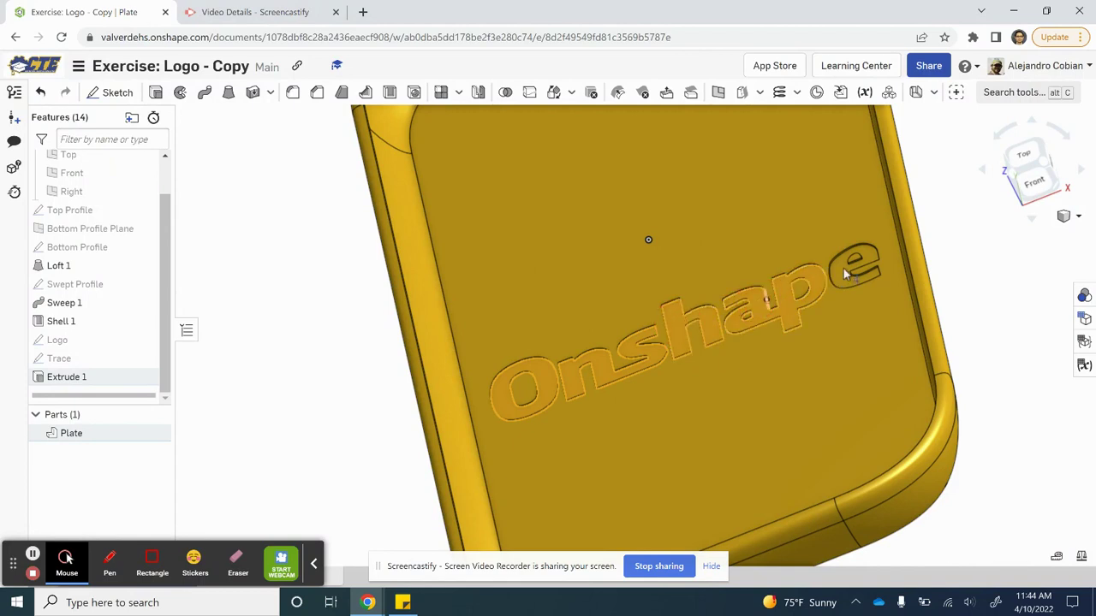